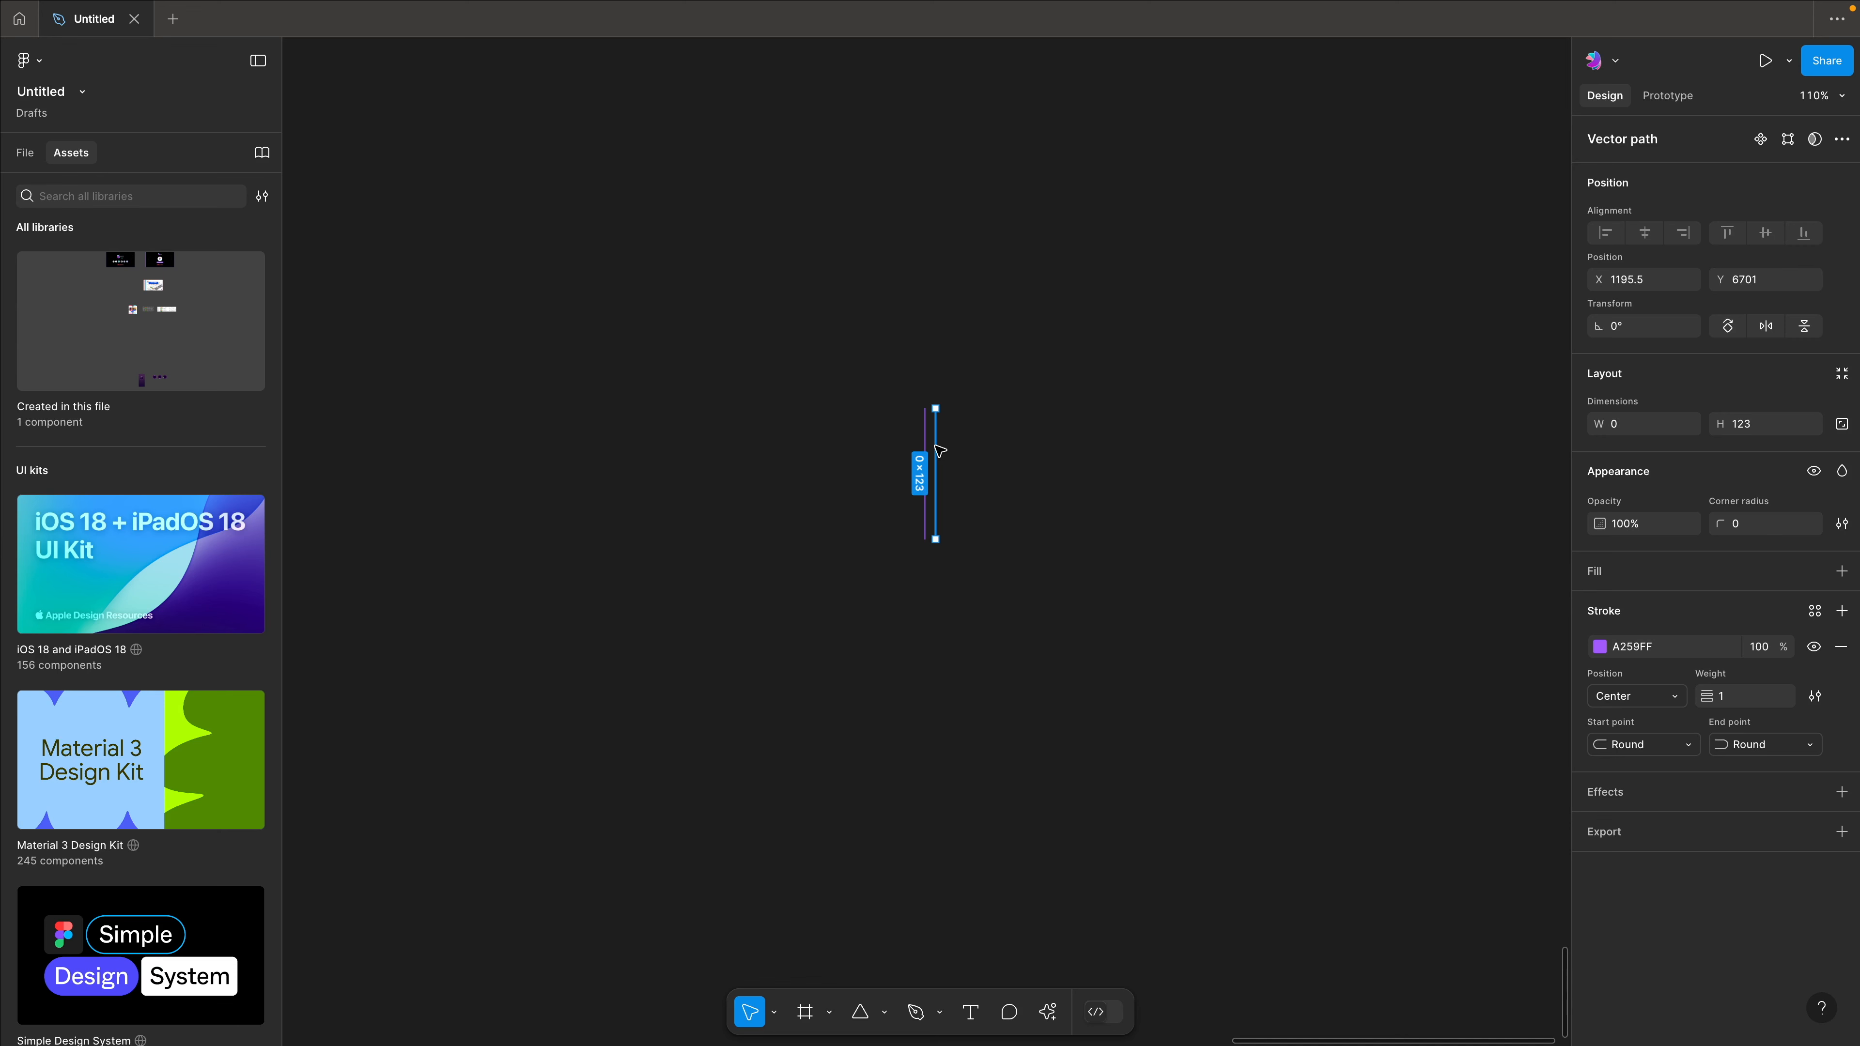
Duplicate the purple vertical line repeatedly at 10 px spacing to build an even row about 200 px wide.
{"action": "key", "text": "ctrl+d"}
{"action": "key", "text": "ctrl+d"}
{"action": "key", "text": "ctrl+d"}
{"action": "key", "text": "ctrl+d"}
{"action": "key", "text": "ctrl+d"}
{"action": "key", "text": "ctrl+d"}
{"action": "key", "text": "ctrl+d"}
{"action": "key", "text": "ctrl+d"}
{"action": "key", "text": "ctrl+d"}
{"action": "key", "text": "ctrl+d"}
{"action": "key", "text": "ctrl+d"}
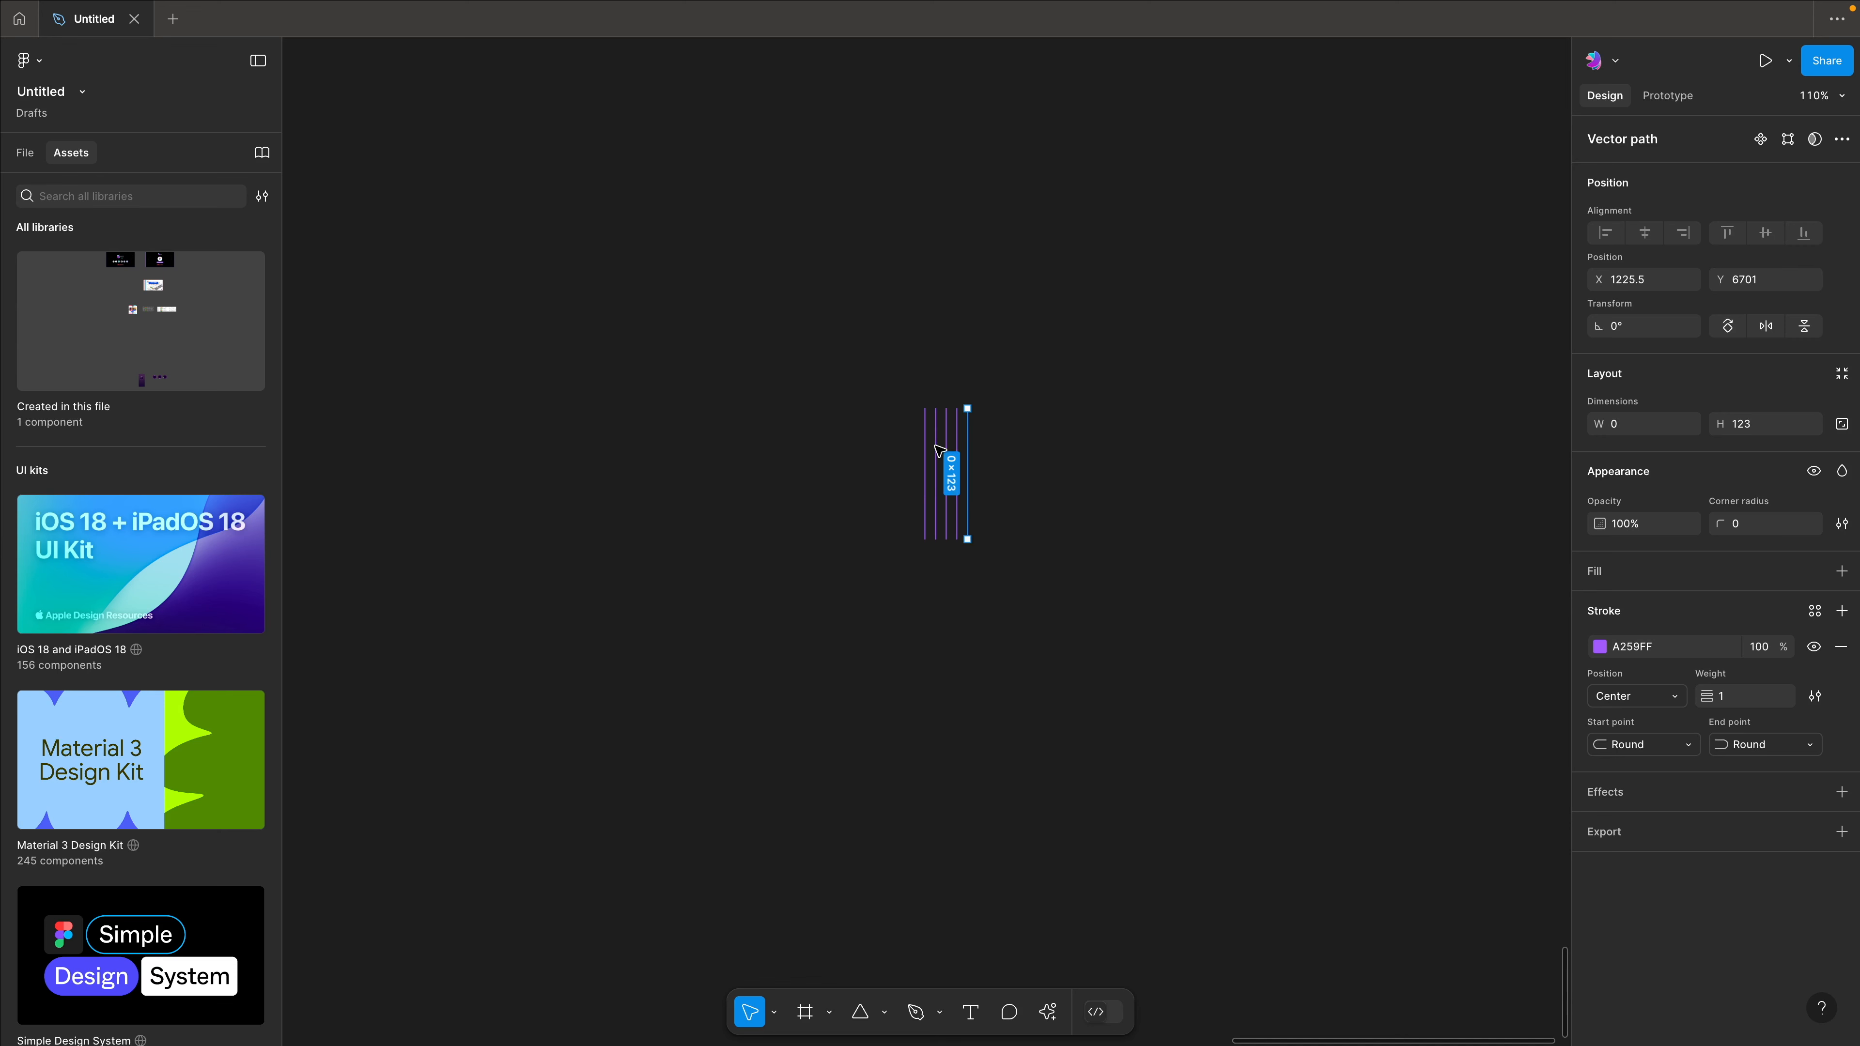
{"action": "key", "text": "ctrl+d"}
{"action": "key", "text": "ctrl+d"}
{"action": "key", "text": "ctrl+d"}
{"action": "key", "text": "ctrl+d"}
{"action": "key", "text": "ctrl+d"}
{"action": "key", "text": "ctrl+d"}
{"action": "key", "text": "ctrl+d"}
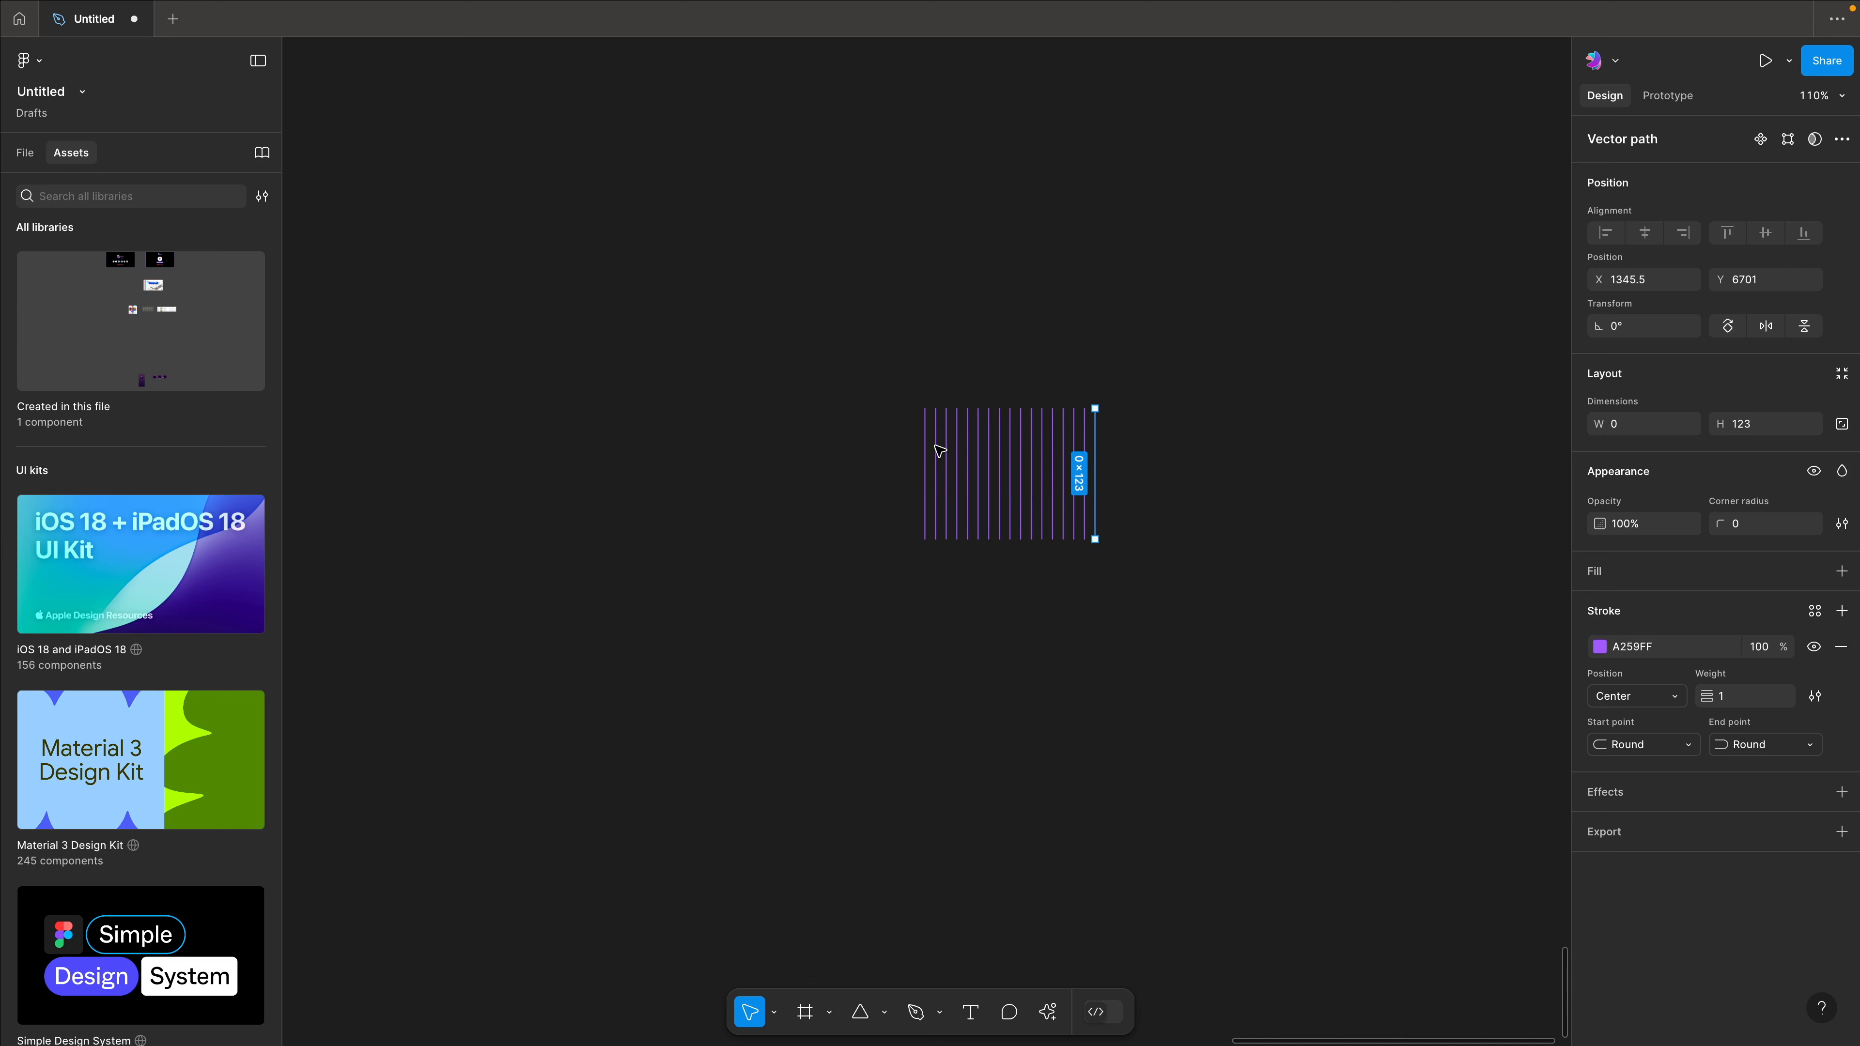
{"action": "left_click", "coordinate": [1171, 291]}
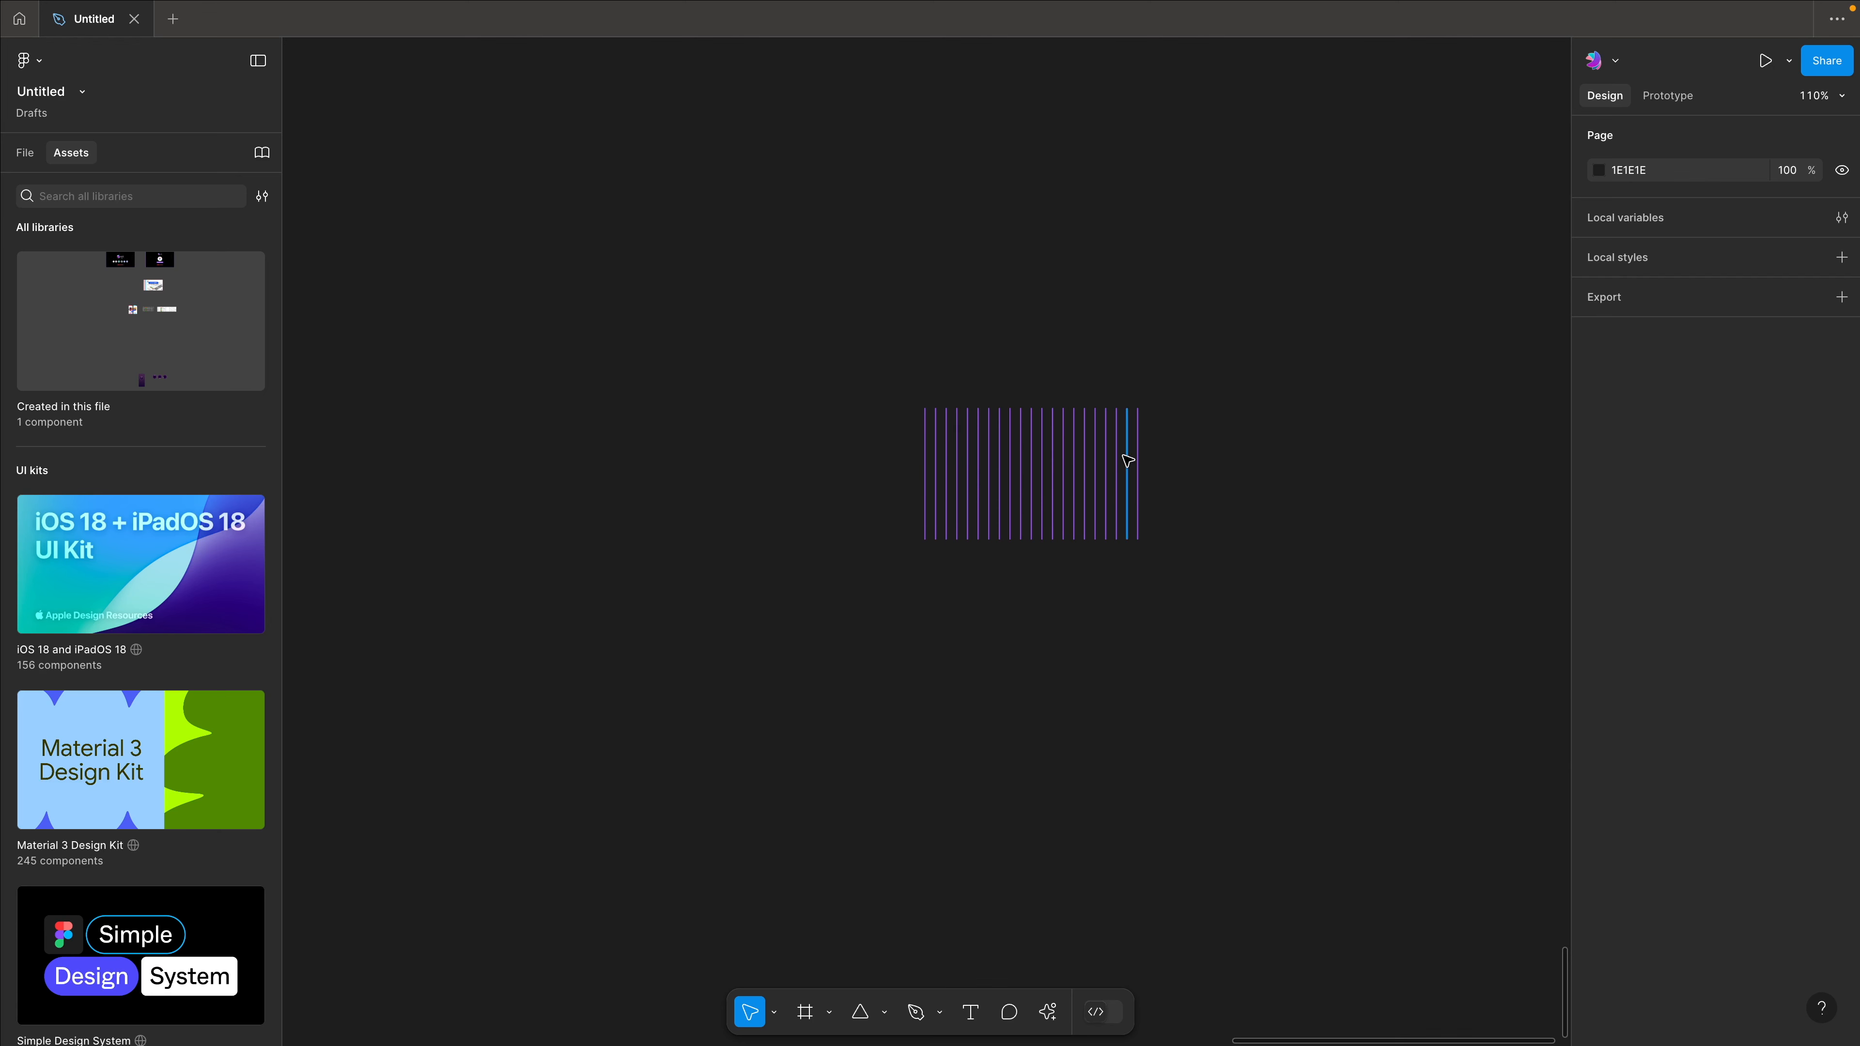
Extend the row of vertical lines at its right end to about 230.5 px wide.
{"action": "scroll", "coordinate": [1031, 356], "scroll_direction": "right", "scroll_amount": 5}
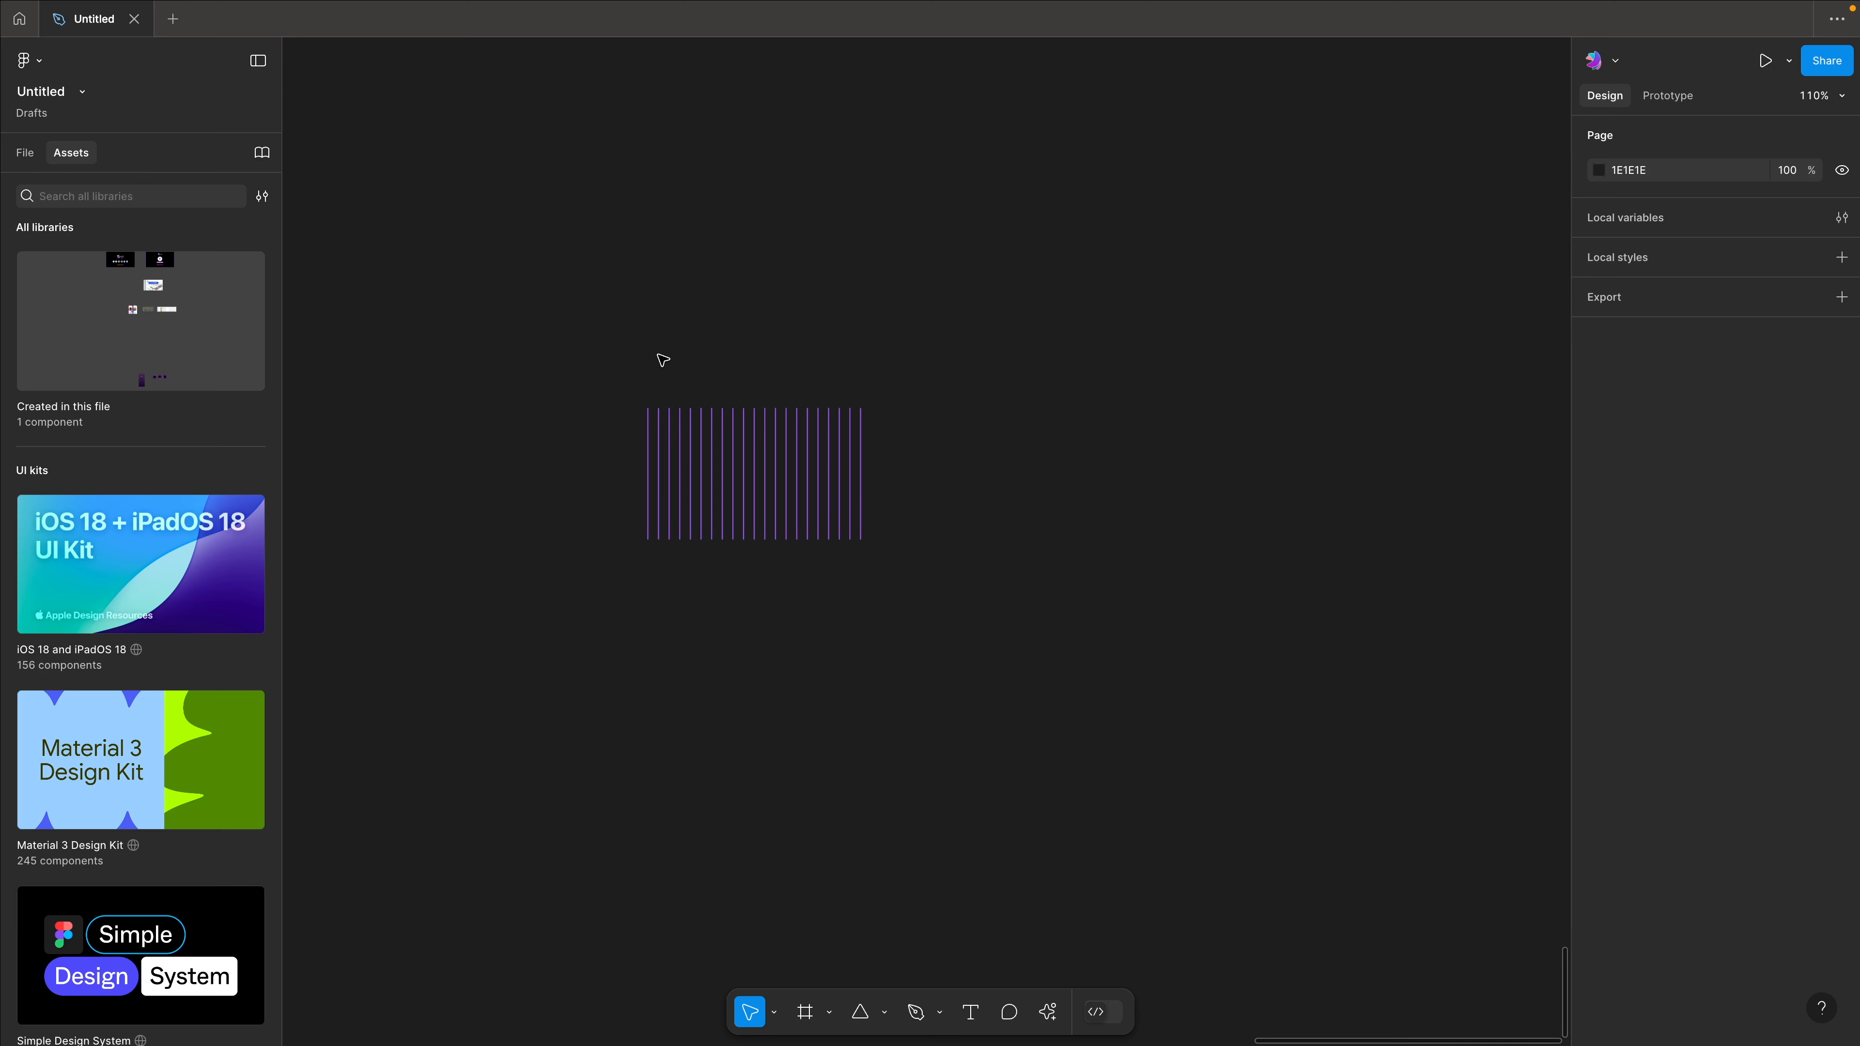
{"action": "left_click_drag", "start_coordinate": [663, 359], "coordinate": [905, 541]}
{"action": "scroll", "coordinate": [909, 541], "scroll_direction": "down", "scroll_amount": 5}
{"action": "left_click", "coordinate": [828, 399]}
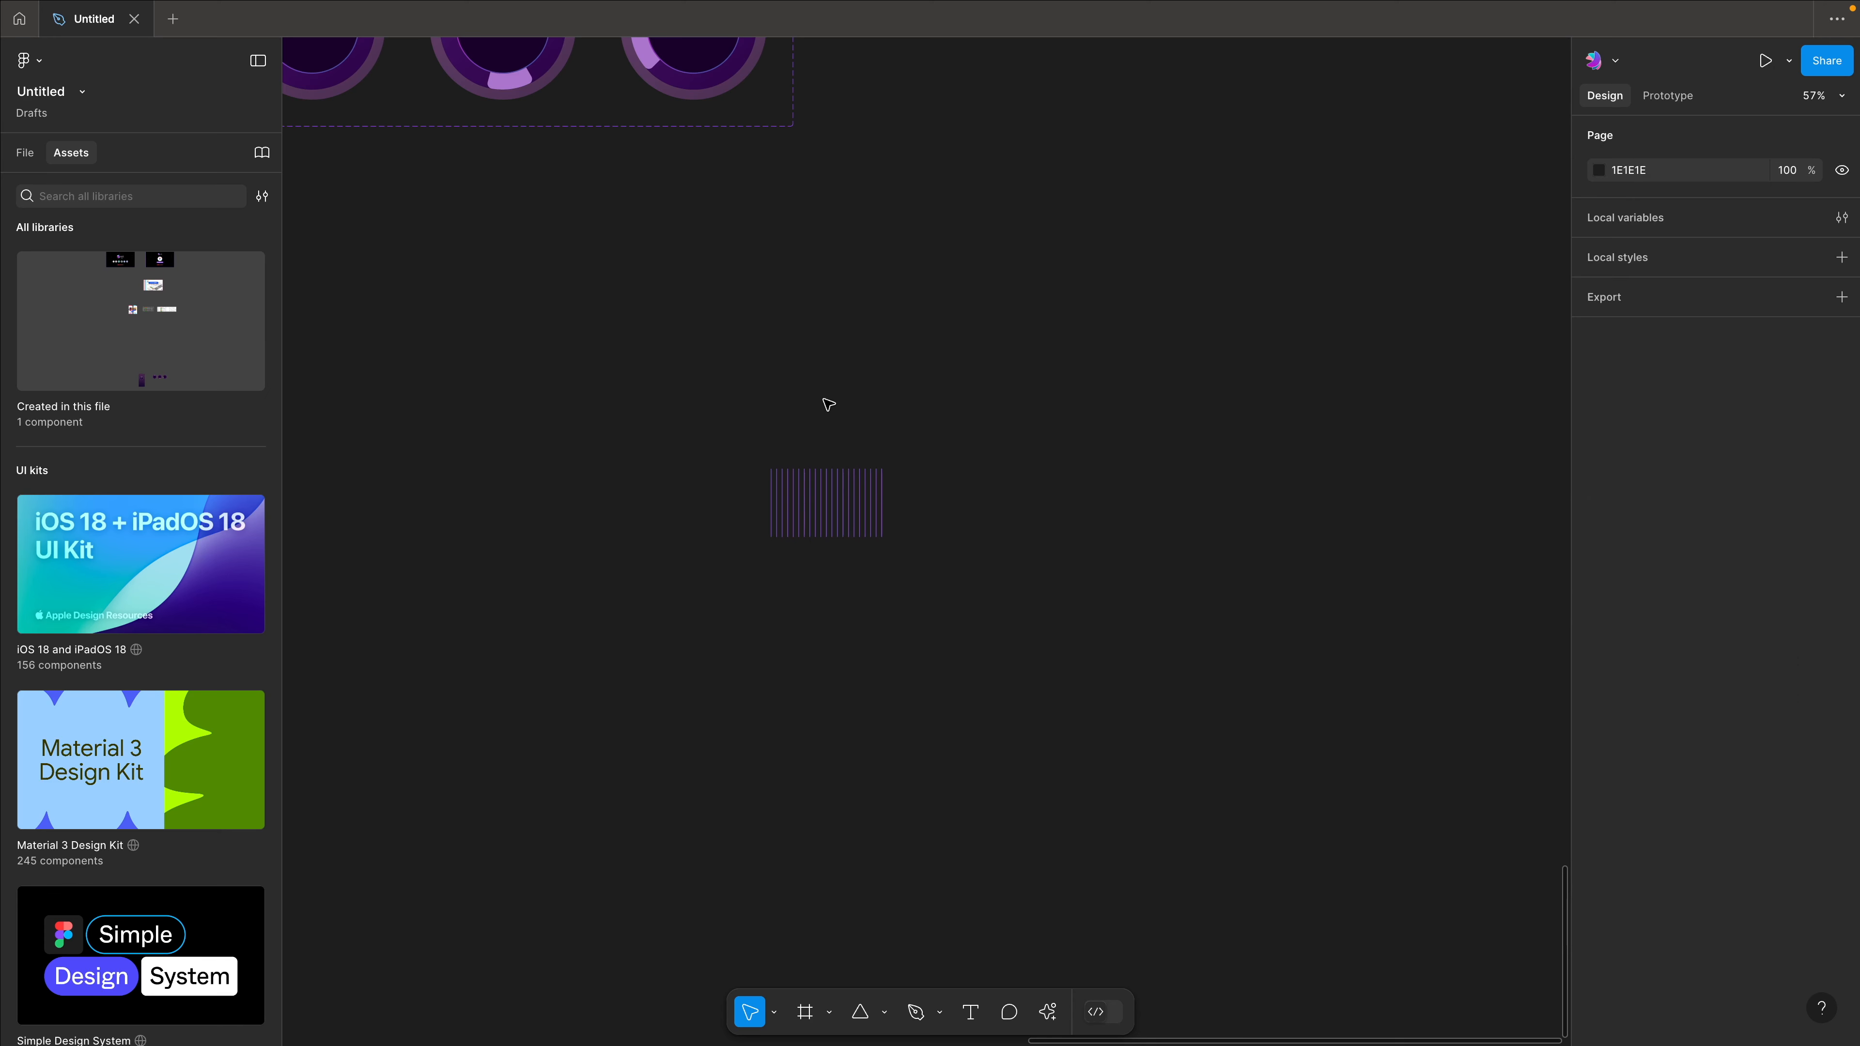
{"action": "left_click", "coordinate": [883, 518]}
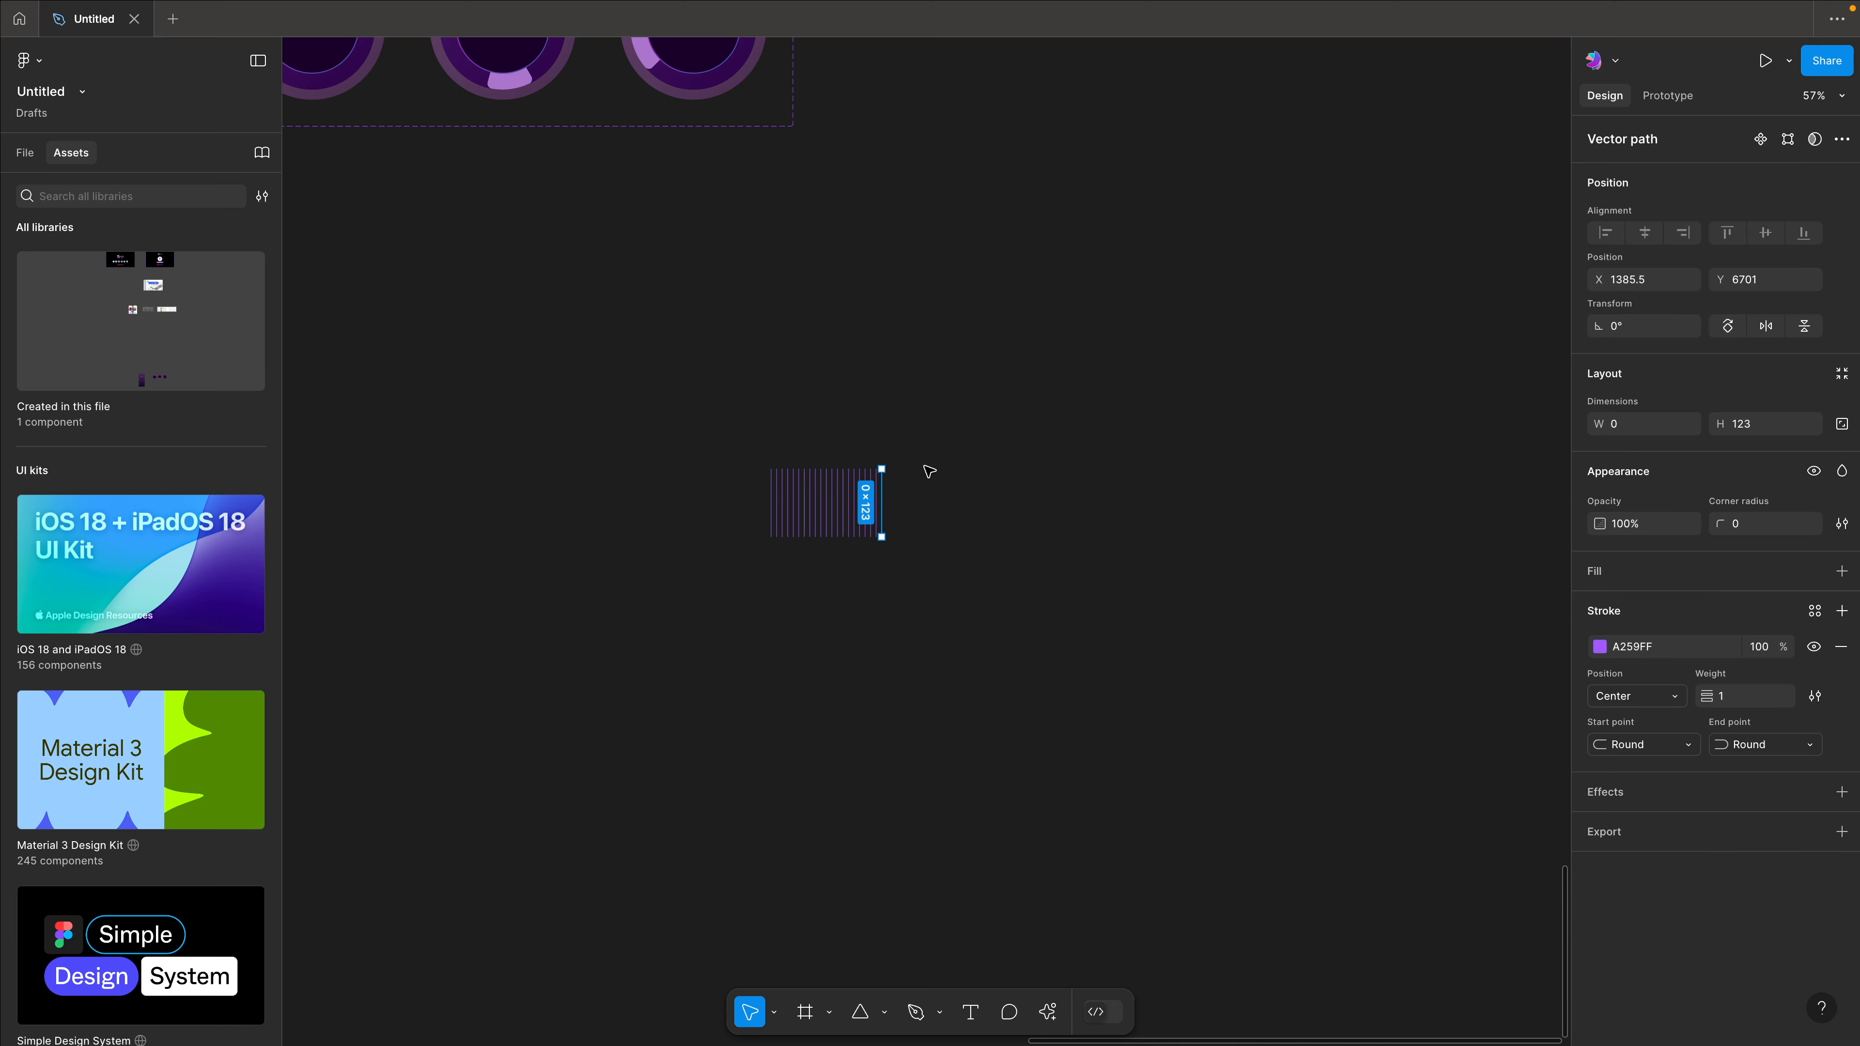
{"action": "key", "text": "Escape"}
{"action": "left_click", "coordinate": [883, 498]}
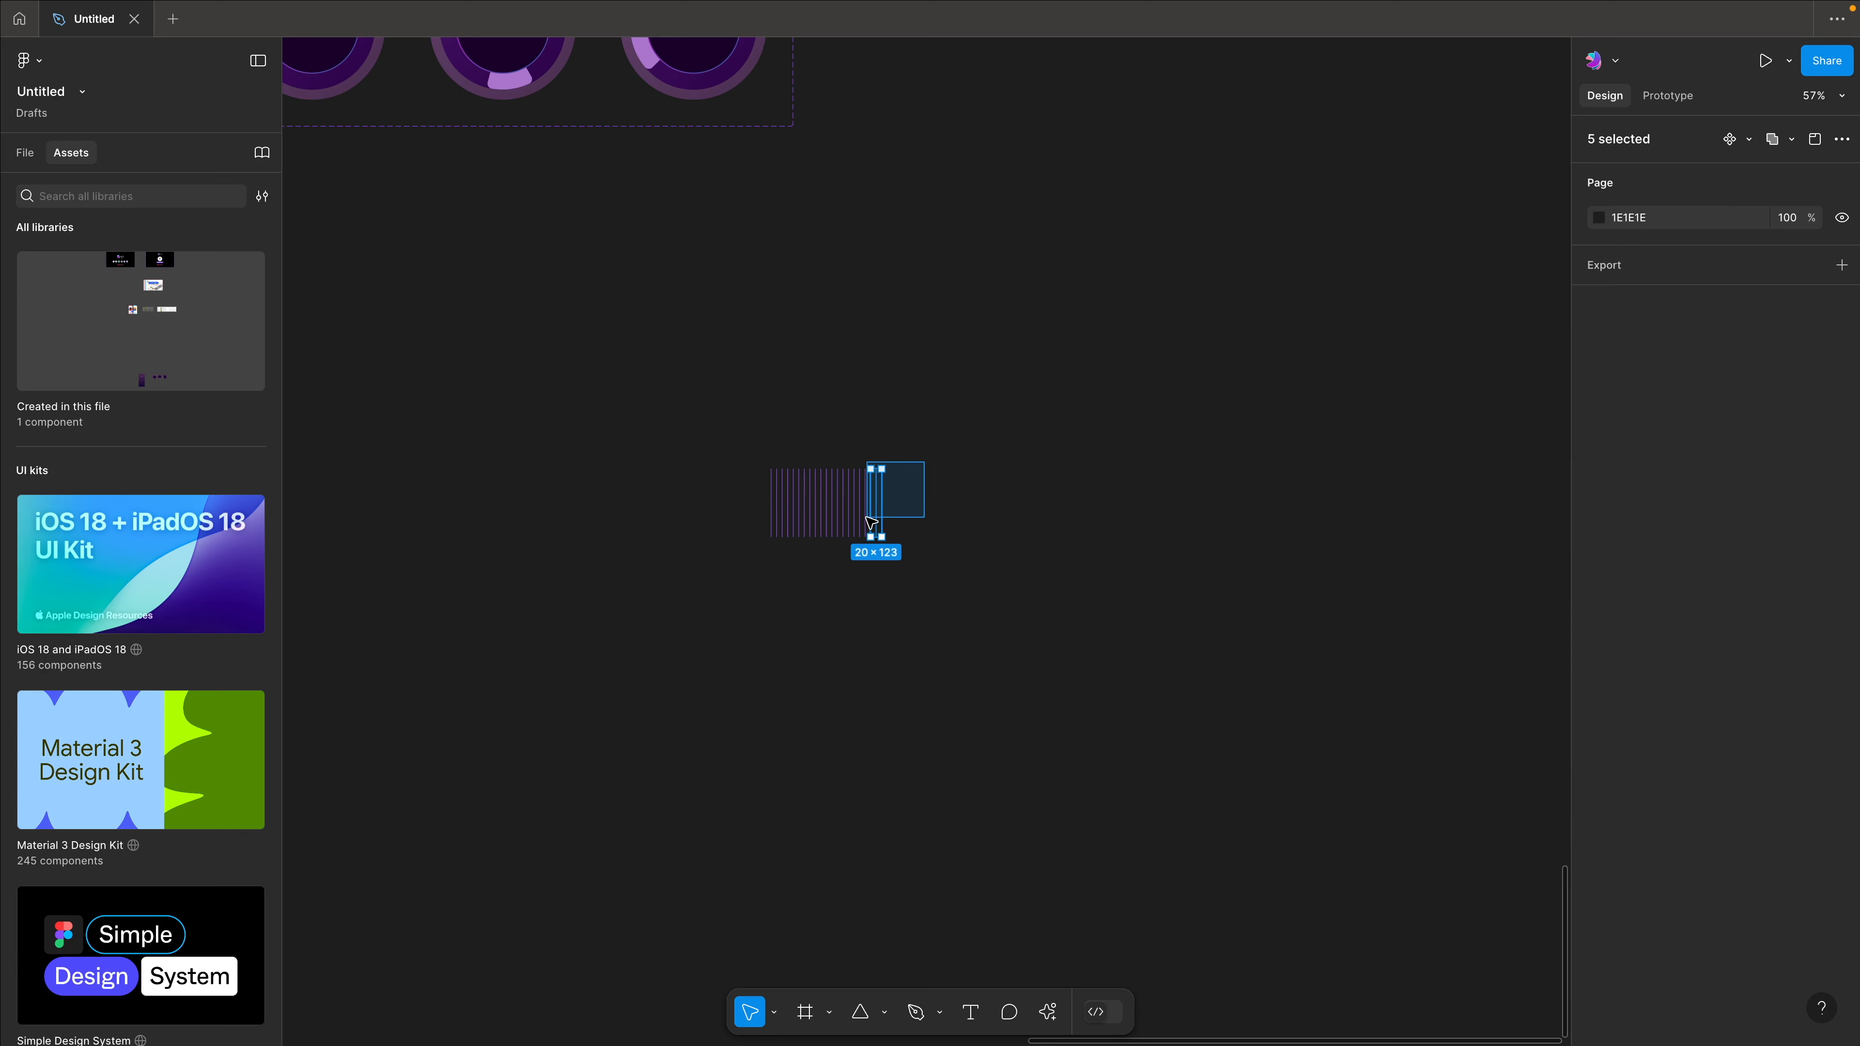
{"action": "left_click", "coordinate": [910, 466]}
{"action": "scroll", "coordinate": [902, 474], "scroll_direction": "up", "scroll_amount": 5}
{"action": "left_click_drag", "start_coordinate": [914, 467], "coordinate": [902, 559]}
{"action": "left_click_drag", "start_coordinate": [1022, 401], "coordinate": [663, 618]}
Select the whole row of vertical lines and enclose it in a frame.
{"action": "left_click_drag", "start_coordinate": [629, 445], "coordinate": [994, 617]}
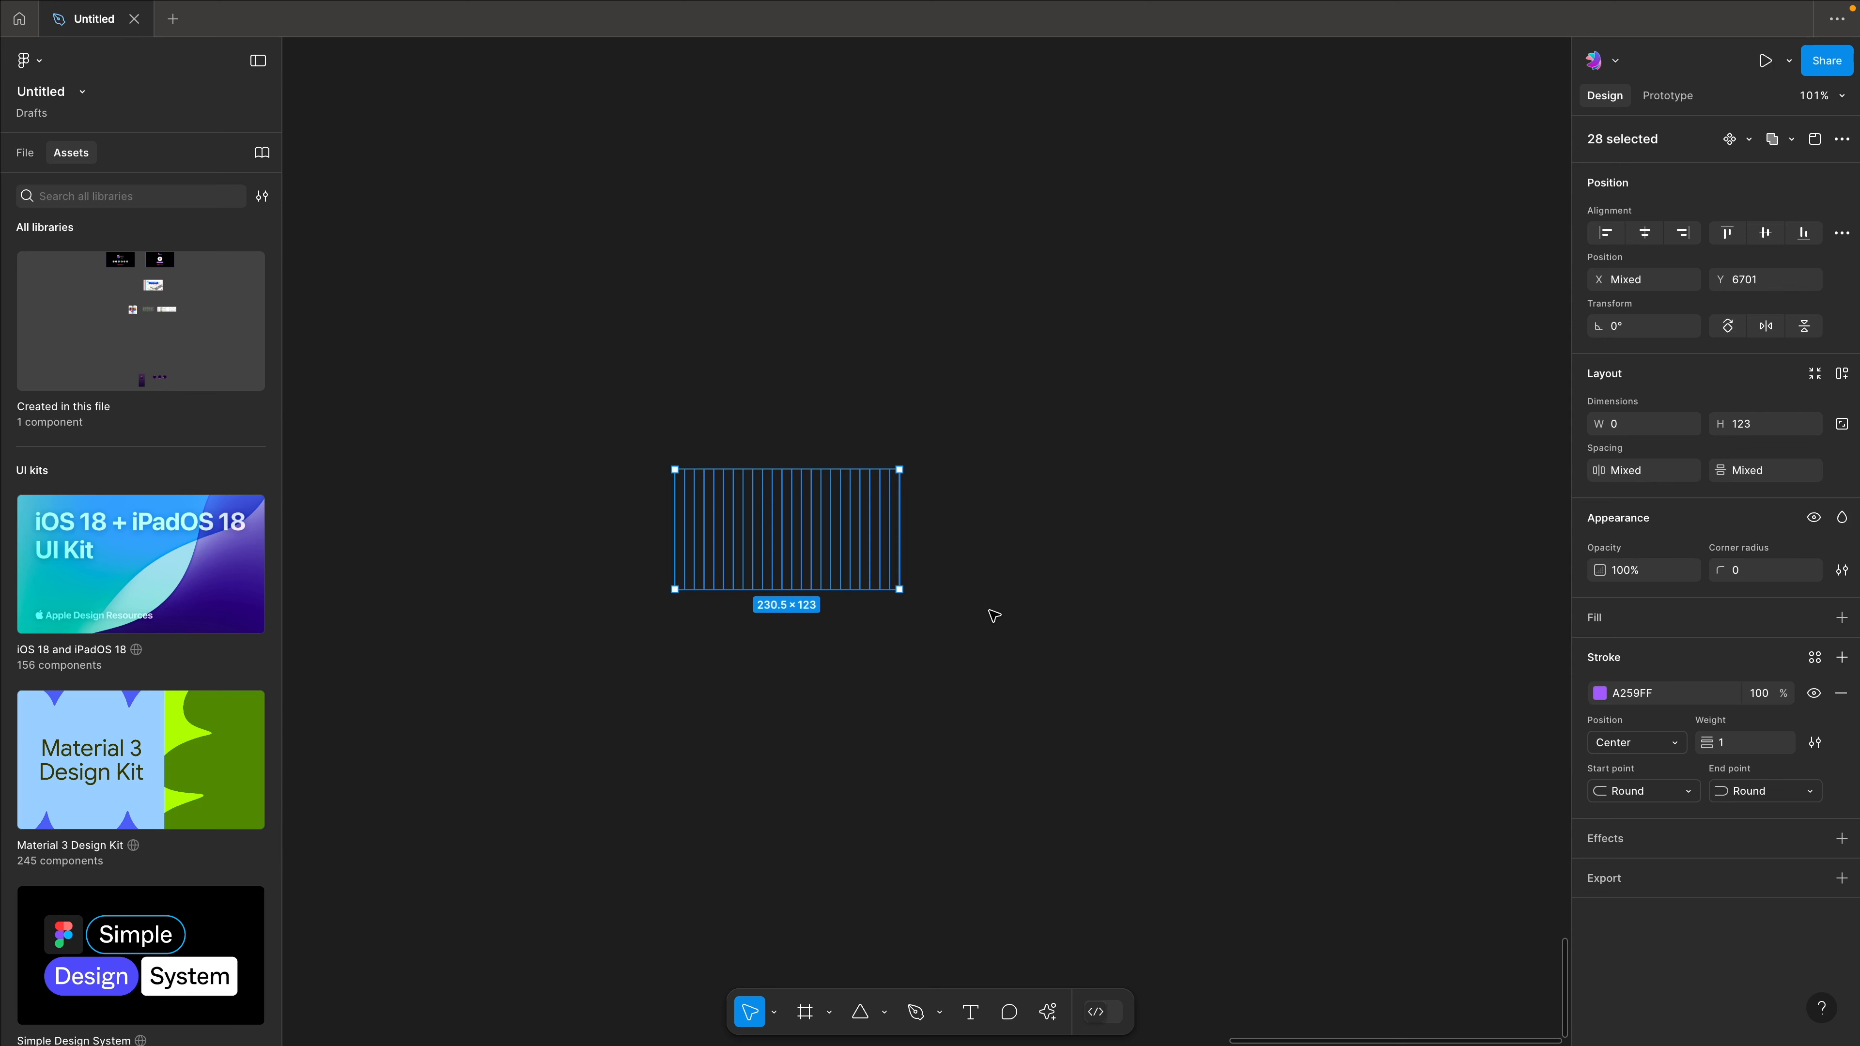
{"action": "key", "text": "ctrl+alt+g"}
{"action": "left_click", "coordinate": [996, 614]}
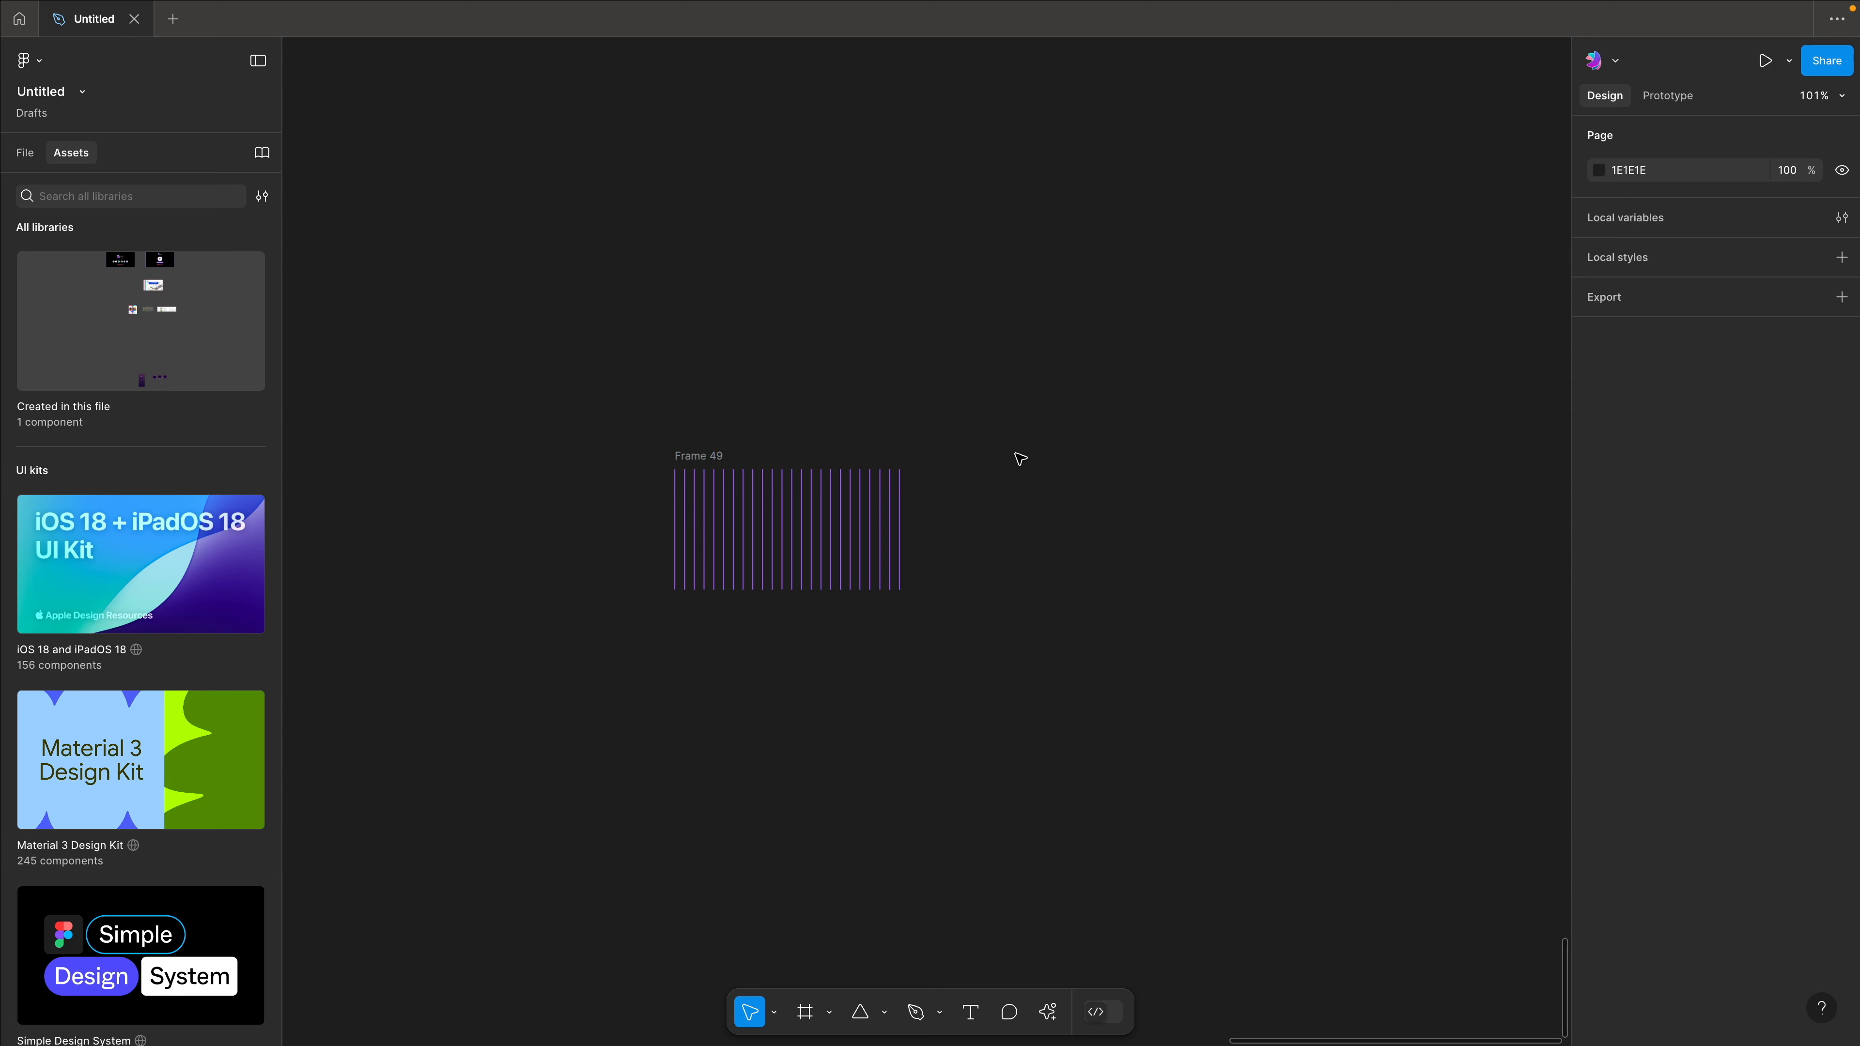
Shorten the first four lines from their tops, making the second about 72 px, the third 50 px and the fourth 25 px high.
{"action": "left_click", "coordinate": [703, 468]}
{"action": "left_click", "coordinate": [688, 491]}
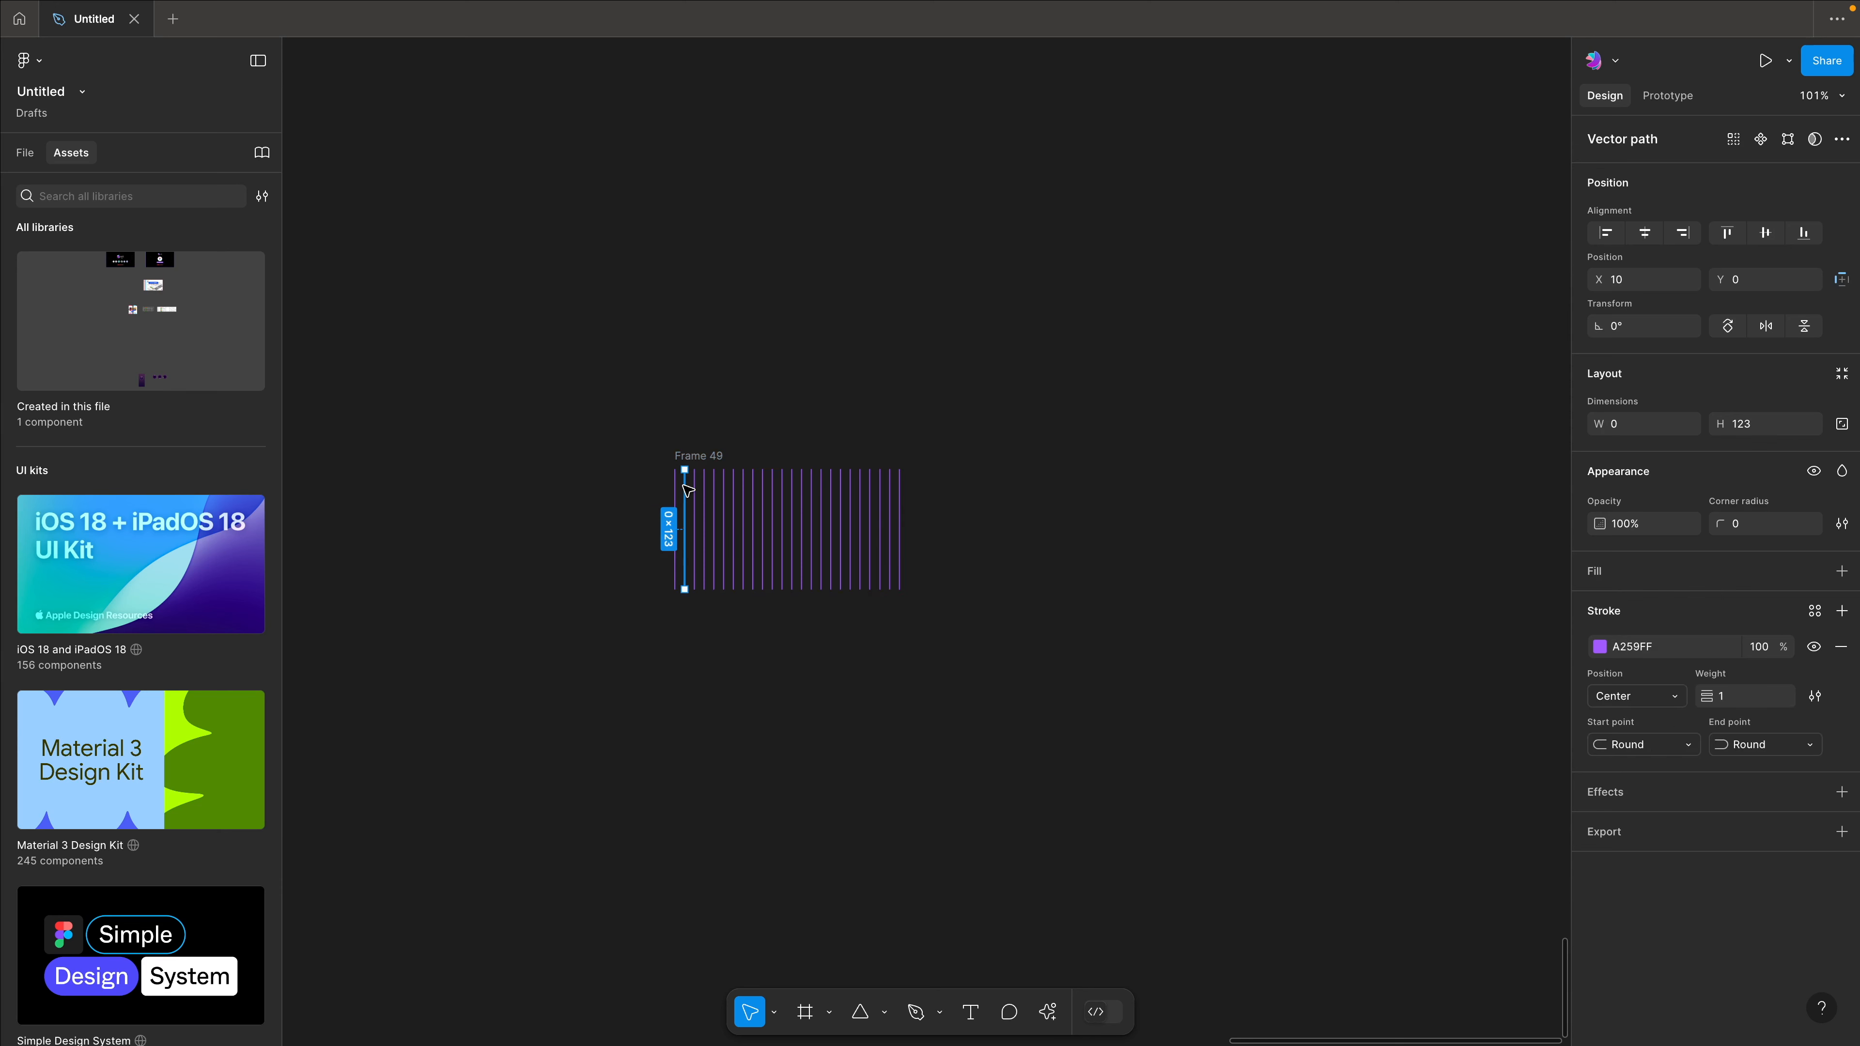
{"action": "scroll", "coordinate": [688, 487], "scroll_direction": "up", "scroll_amount": 5}
{"action": "left_click", "coordinate": [663, 478]}
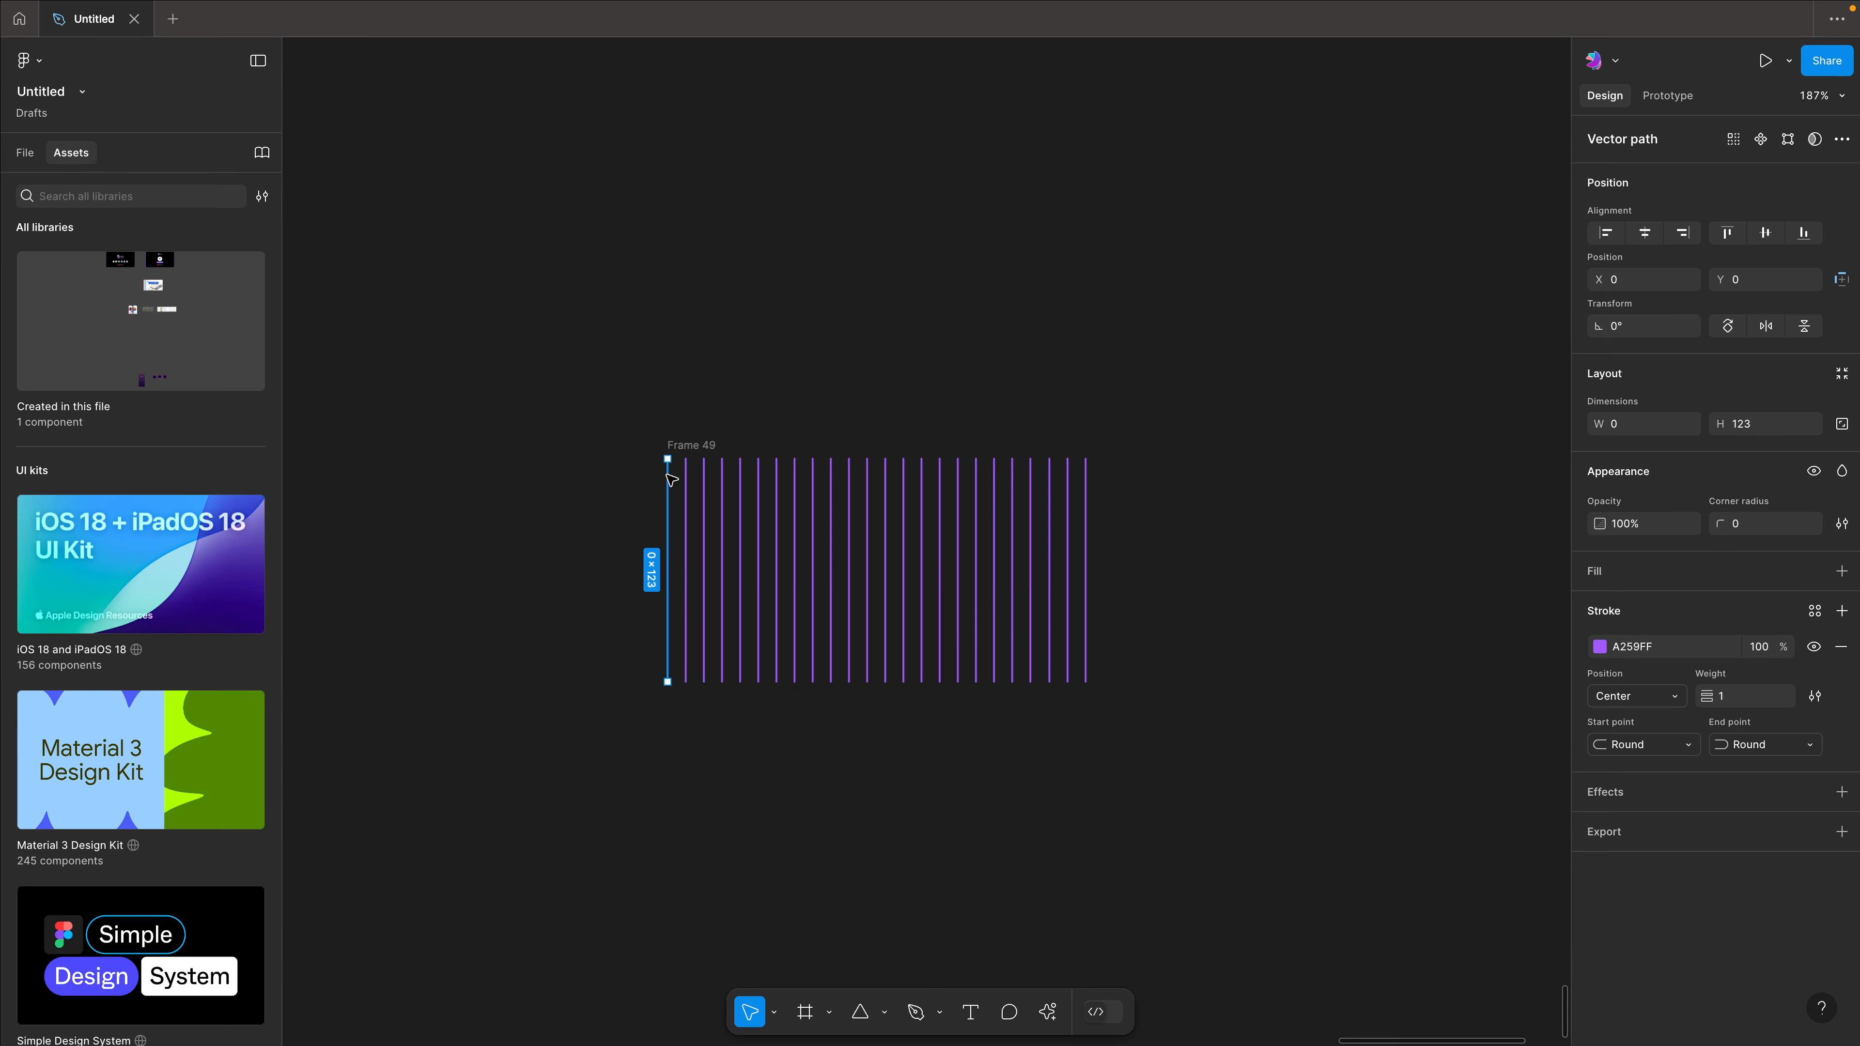
{"action": "left_click_drag", "start_coordinate": [666, 459], "coordinate": [664, 601]}
{"action": "left_click", "coordinate": [687, 529]}
{"action": "left_click_drag", "start_coordinate": [685, 455], "coordinate": [685, 559]}
{"action": "left_click", "coordinate": [705, 492]}
{"action": "left_click_drag", "start_coordinate": [701, 460], "coordinate": [707, 591]}
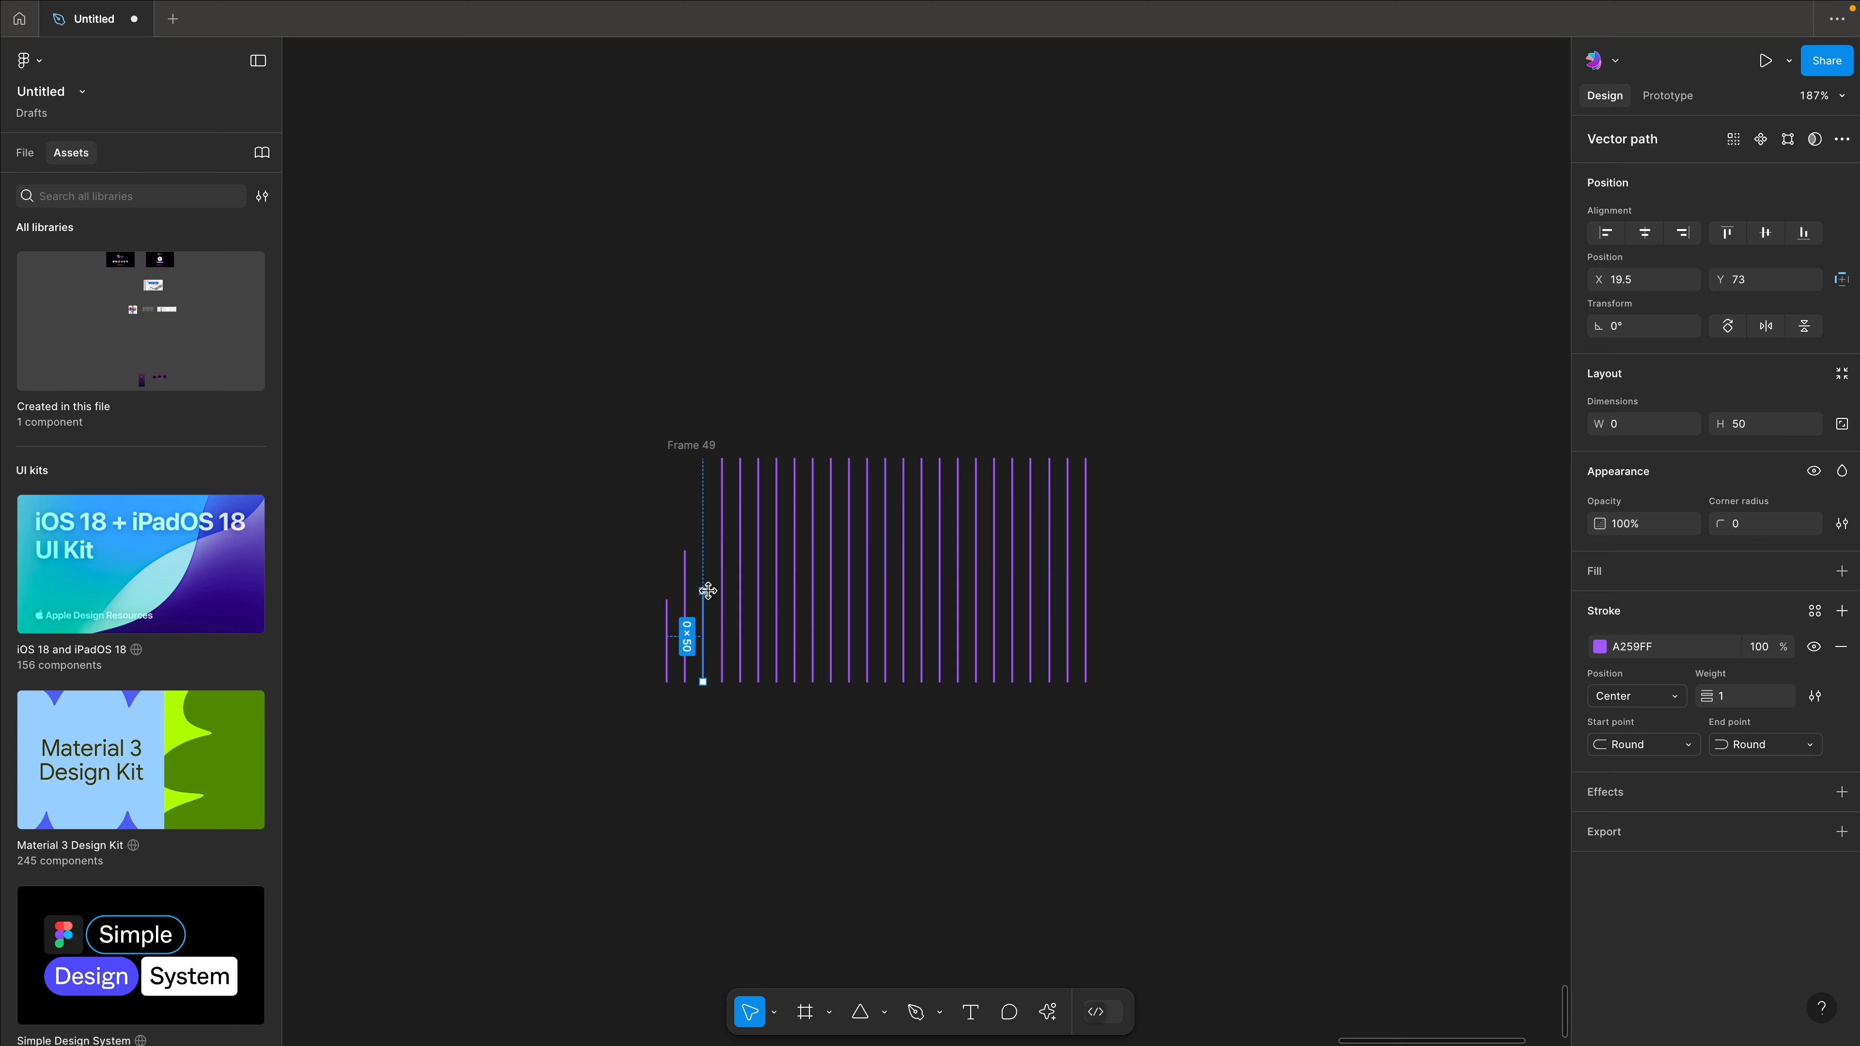
{"action": "left_click", "coordinate": [723, 490]}
{"action": "left_click_drag", "start_coordinate": [719, 457], "coordinate": [728, 636]}
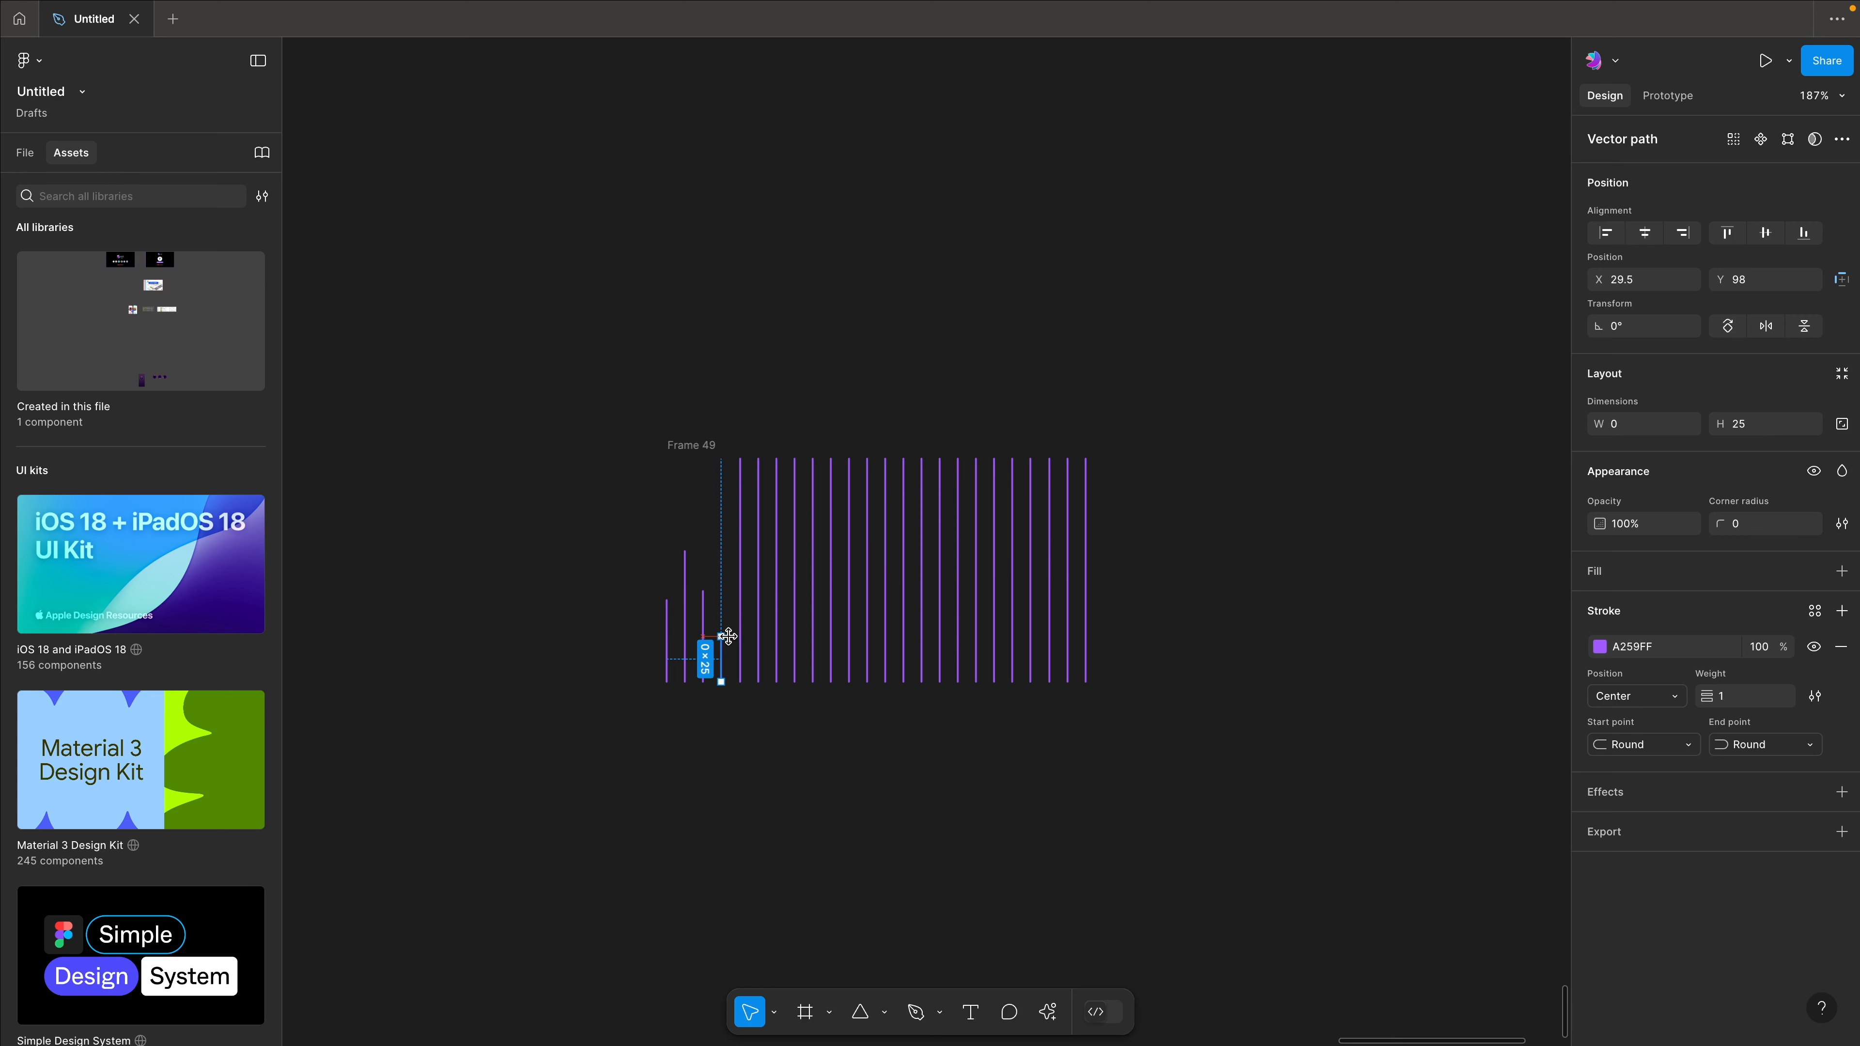
Shorten the fifth to tenth lines from their tops to varied heights, with the seventh line the tallest of them.
{"action": "left_click", "coordinate": [749, 514]}
{"action": "left_click_drag", "start_coordinate": [739, 459], "coordinate": [740, 607]}
{"action": "left_click", "coordinate": [759, 551]}
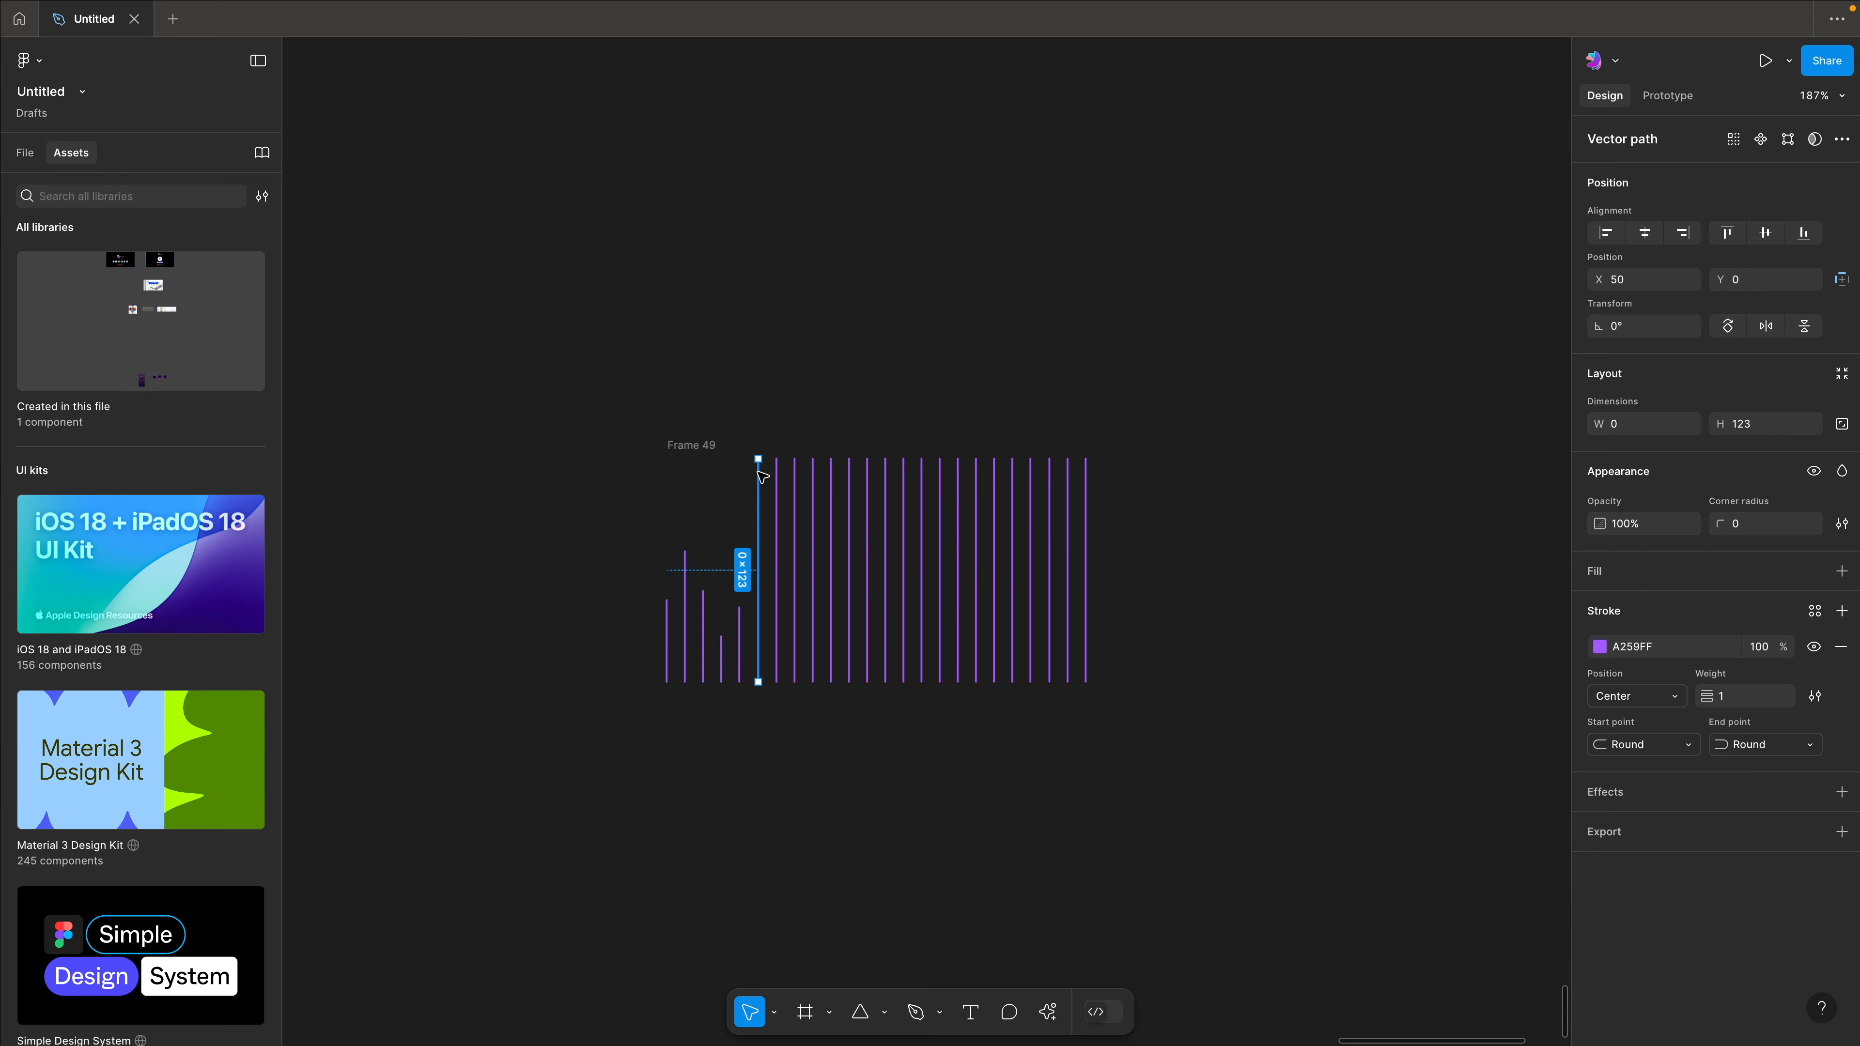
{"action": "left_click_drag", "start_coordinate": [758, 458], "coordinate": [757, 566]}
{"action": "left_click", "coordinate": [772, 509]}
{"action": "left_click", "coordinate": [776, 505]}
{"action": "left_click_drag", "start_coordinate": [778, 458], "coordinate": [797, 541]}
{"action": "left_click", "coordinate": [793, 501]}
{"action": "left_click", "coordinate": [814, 486]}
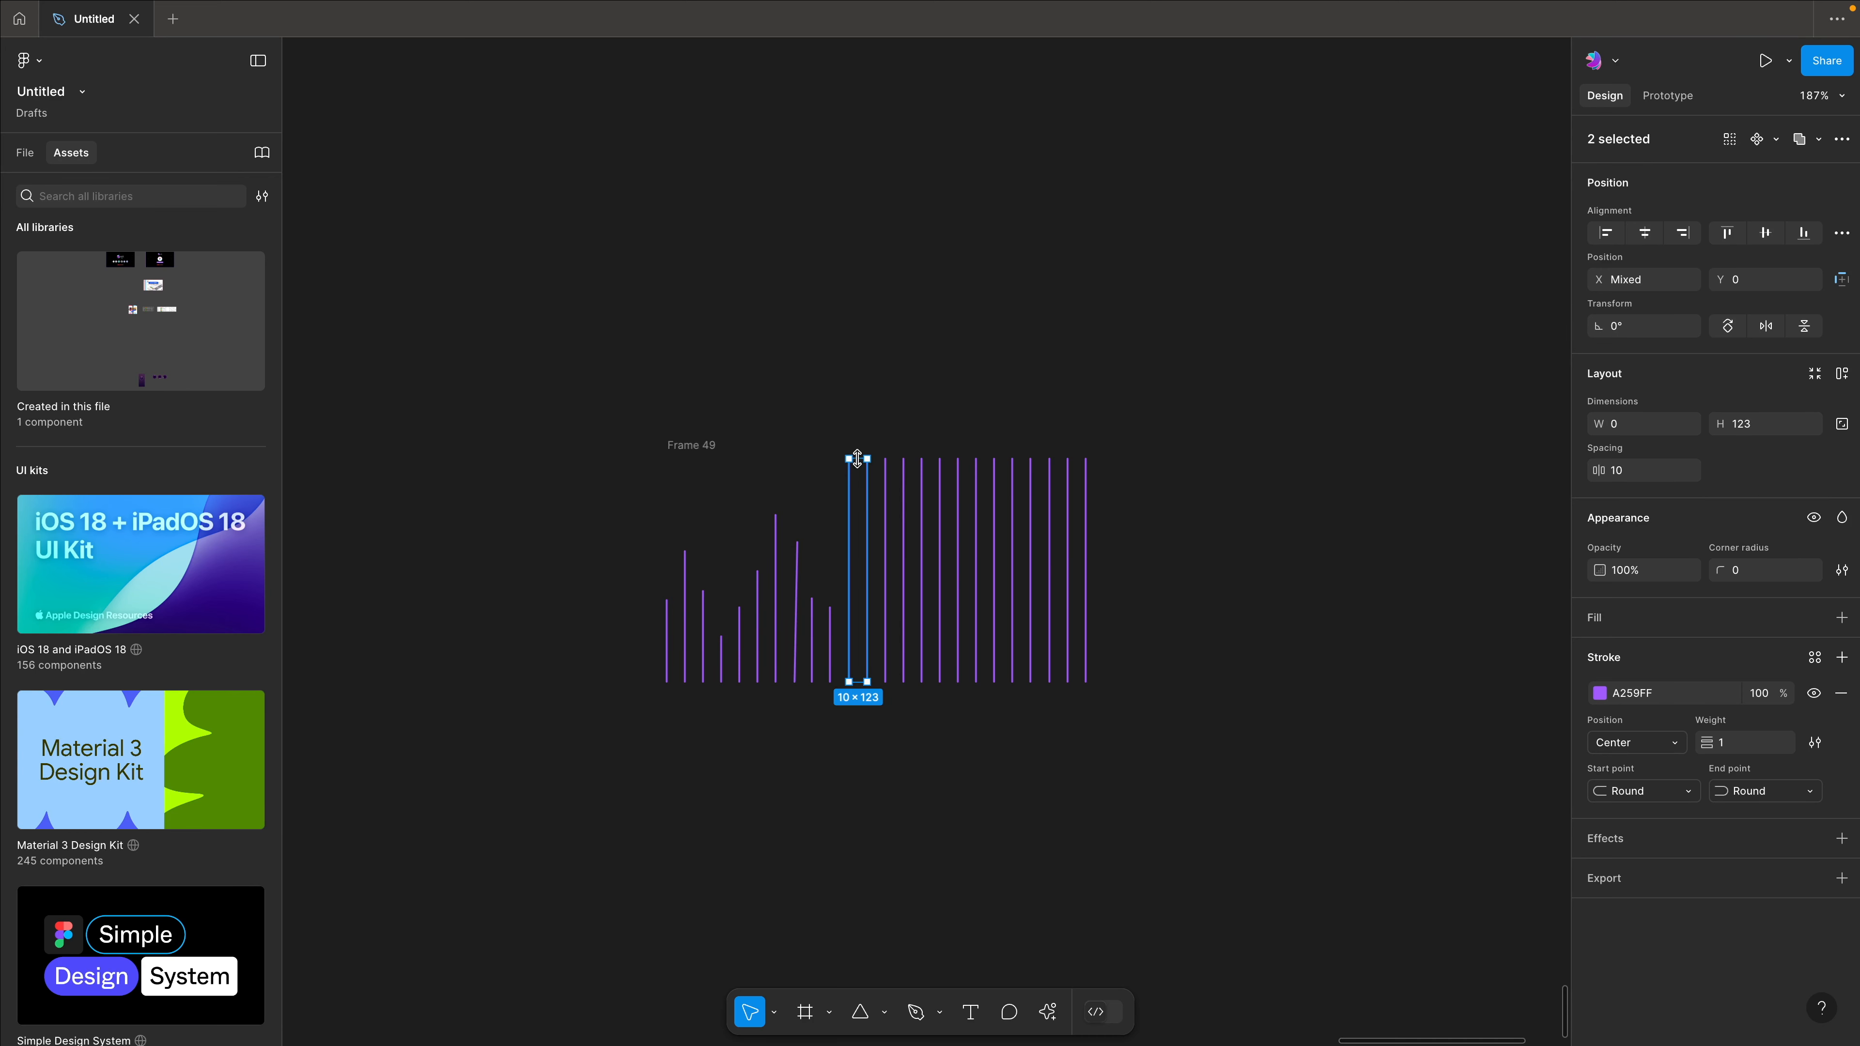
Shorten the eleventh and twelfth lines to about 9 px, the thirteenth and fourteenth to 50 px, and the fifteenth to 23 px.
{"action": "left_click_drag", "start_coordinate": [859, 458], "coordinate": [859, 666]}
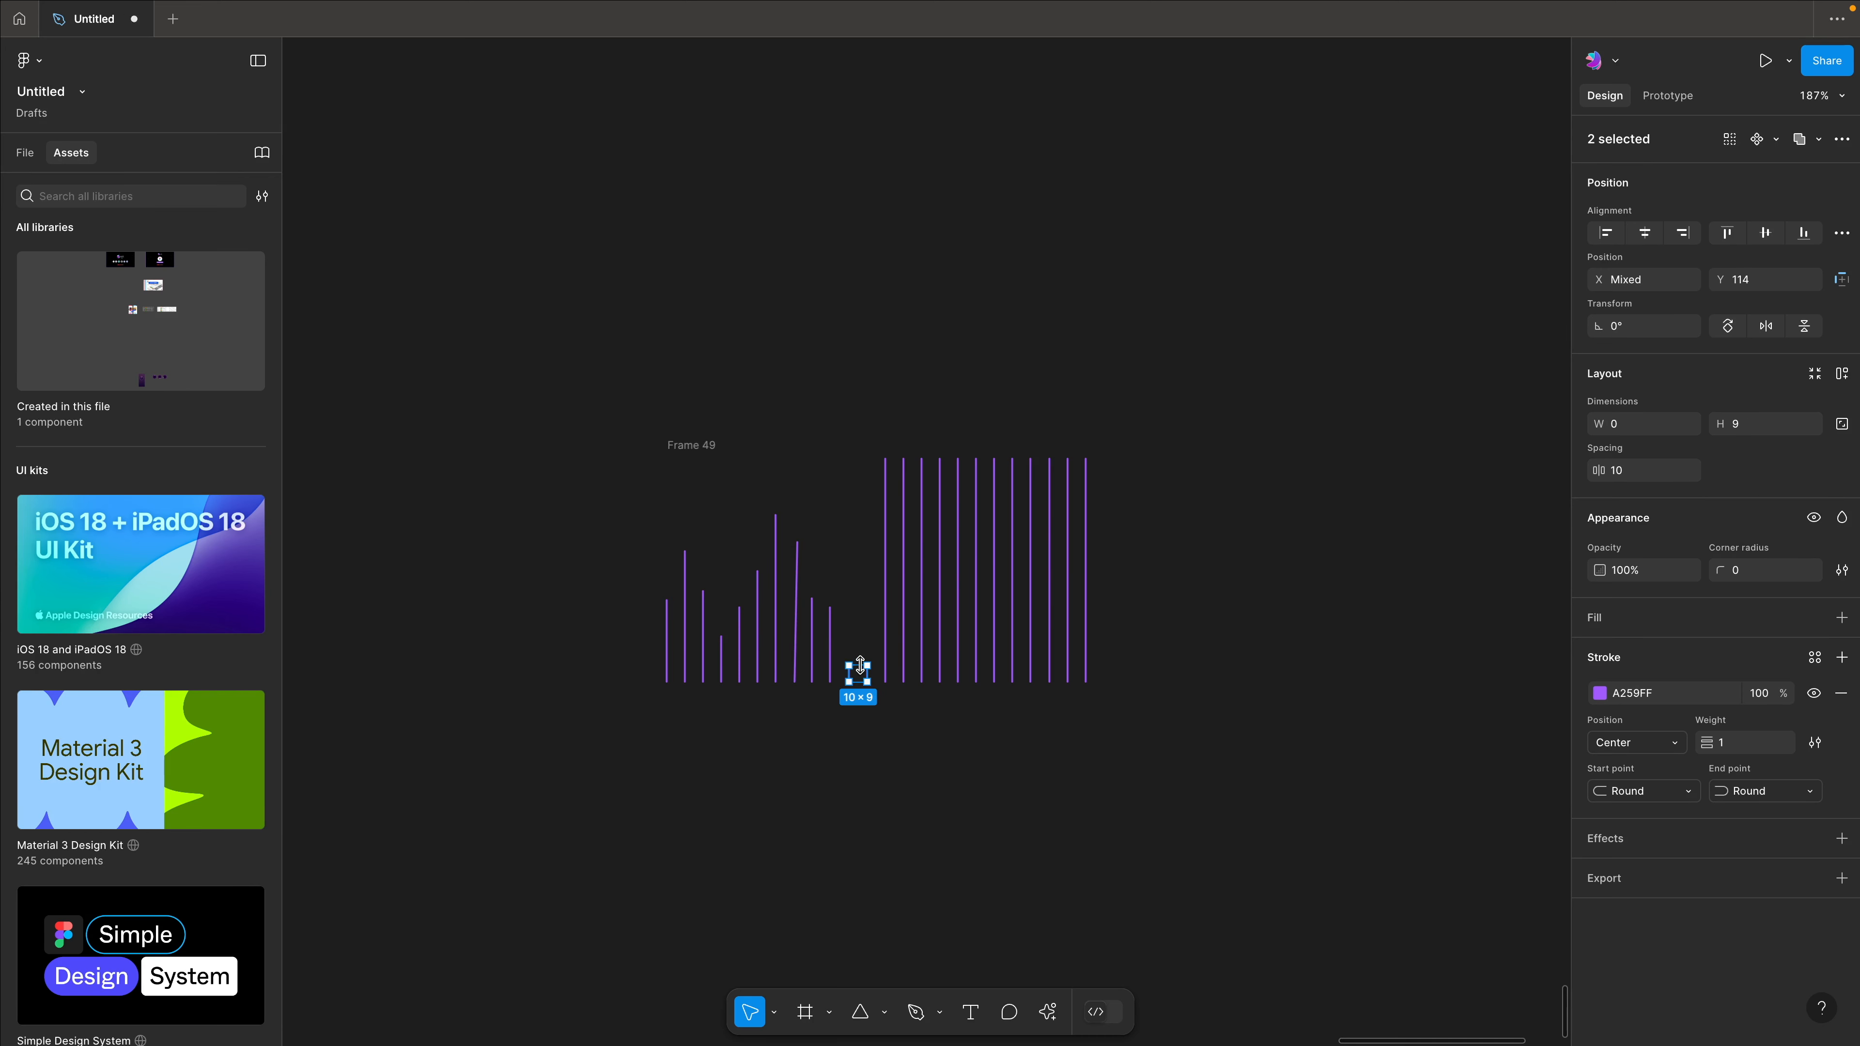
{"action": "left_click", "coordinate": [889, 592]}
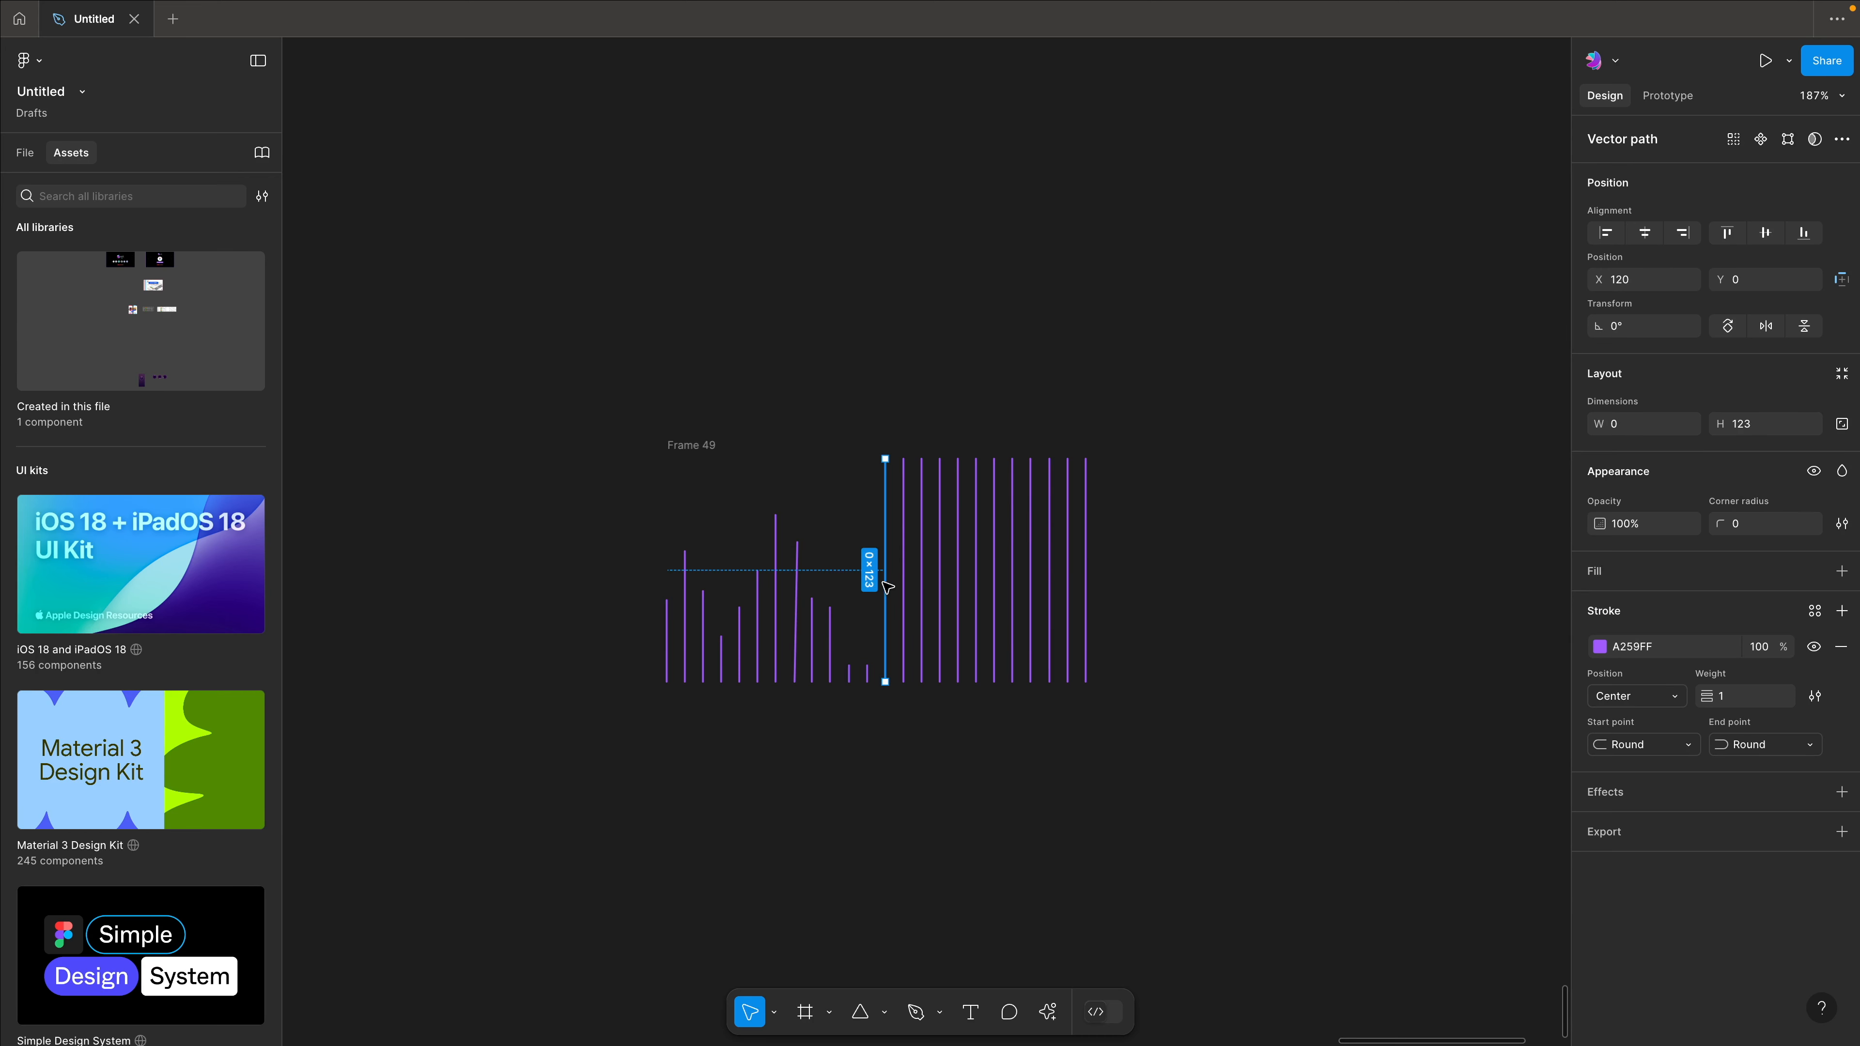
{"action": "left_click", "coordinate": [904, 480], "text": "shift"}
{"action": "left_click_drag", "start_coordinate": [896, 460], "coordinate": [889, 590]}
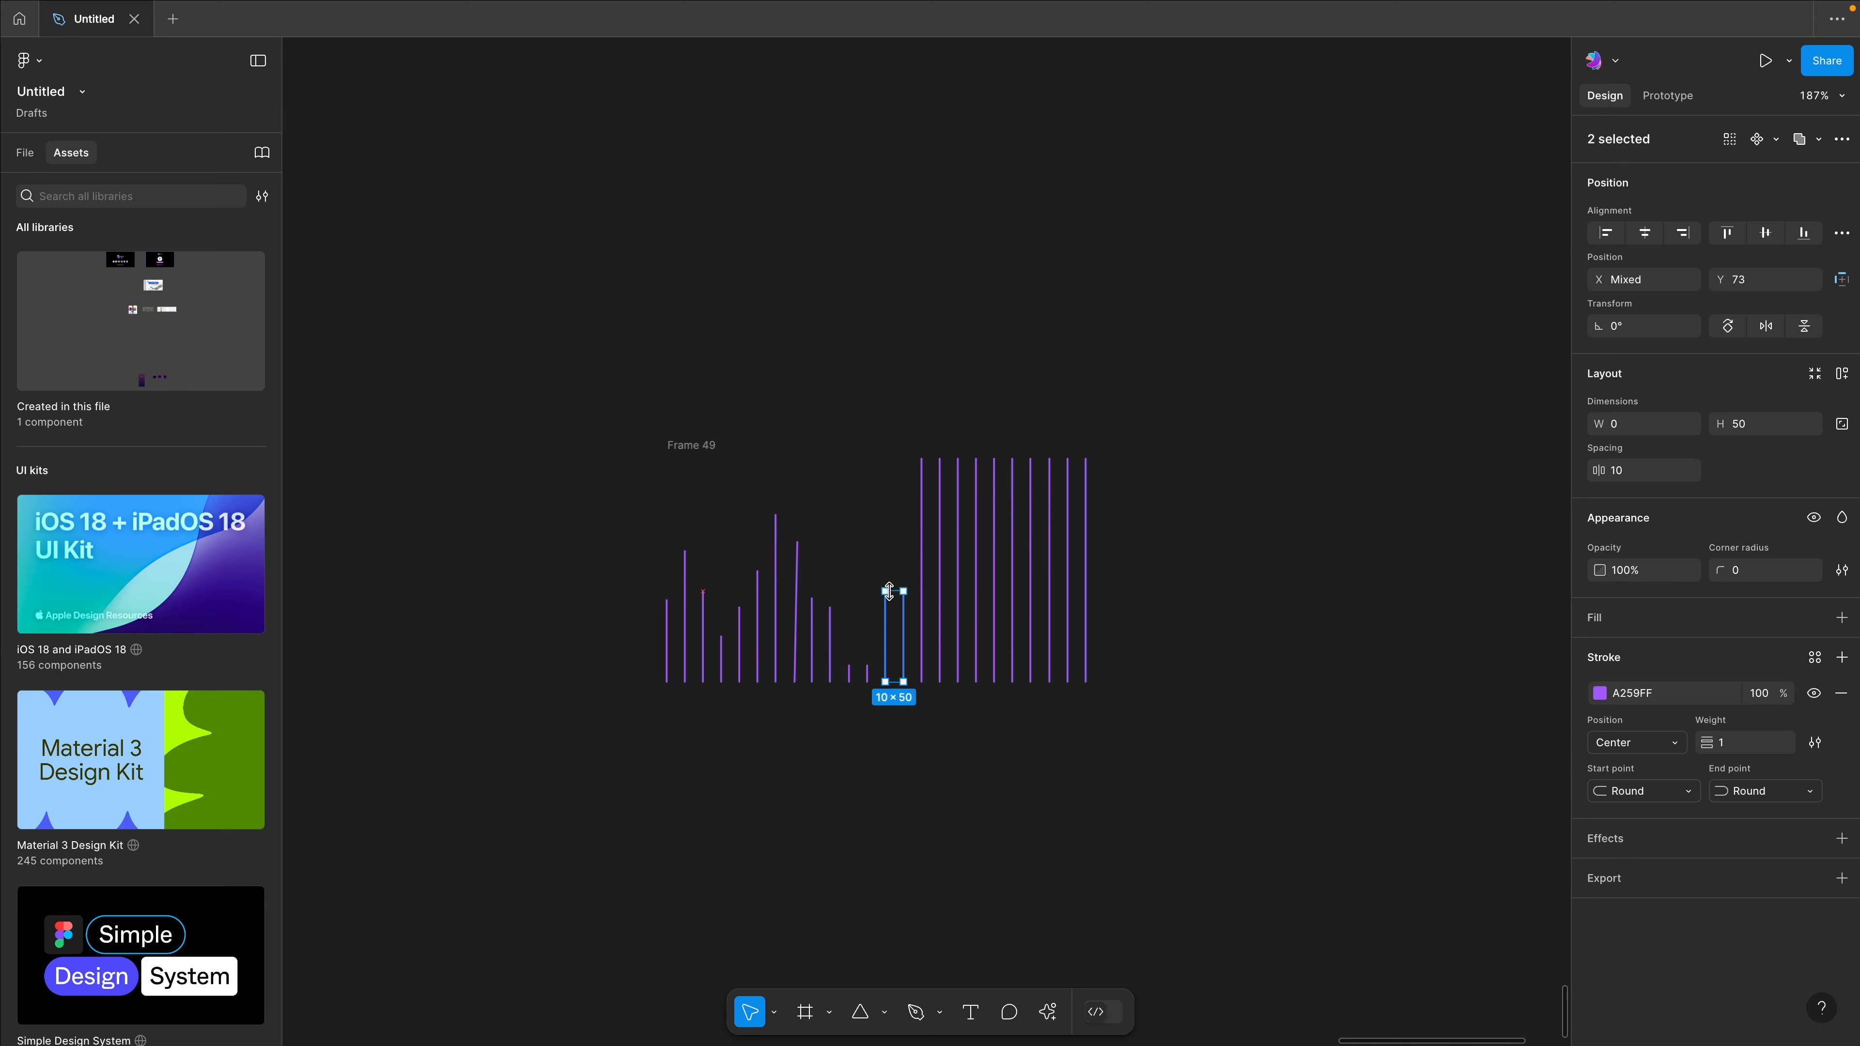
{"action": "left_click", "coordinate": [922, 506]}
{"action": "left_click_drag", "start_coordinate": [921, 459], "coordinate": [920, 640]}
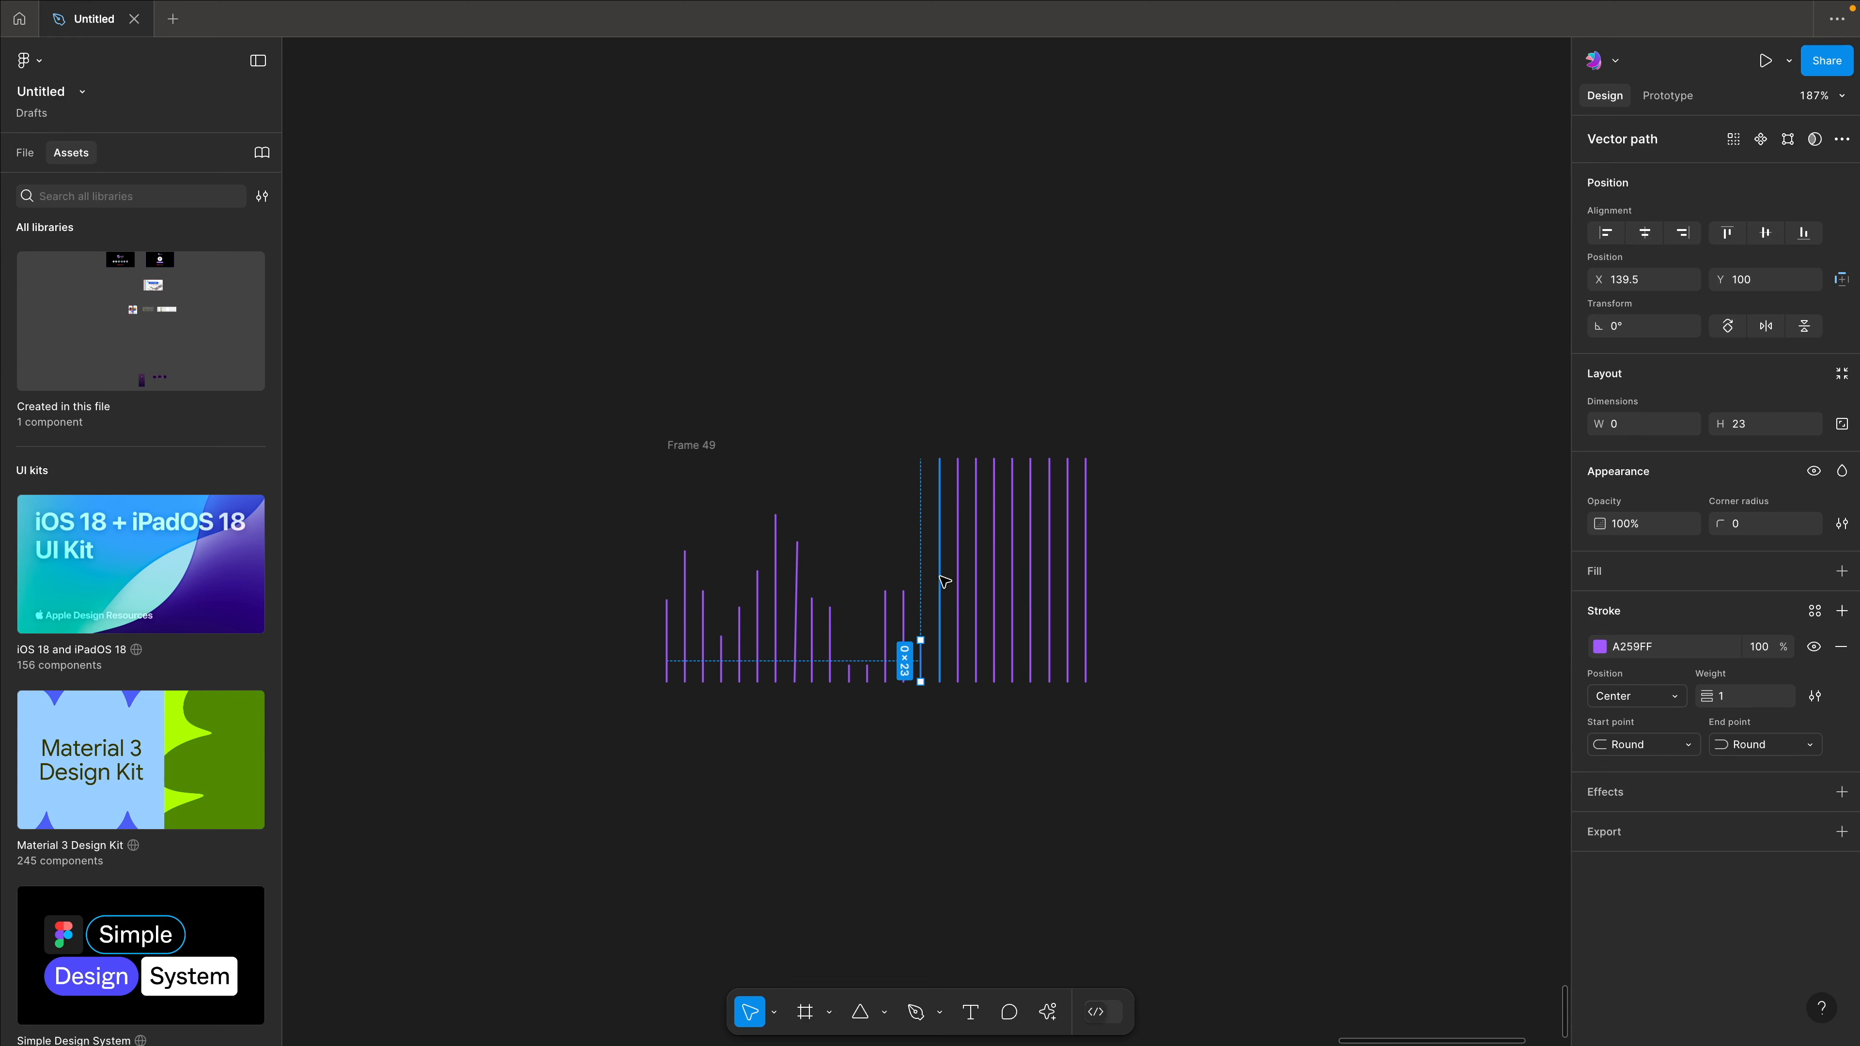
Shorten the sixteenth to eighteenth lines together to short stubs, and the nineteenth and twentieth to about 41 px.
{"action": "left_click", "coordinate": [945, 560]}
{"action": "left_click", "coordinate": [940, 558]}
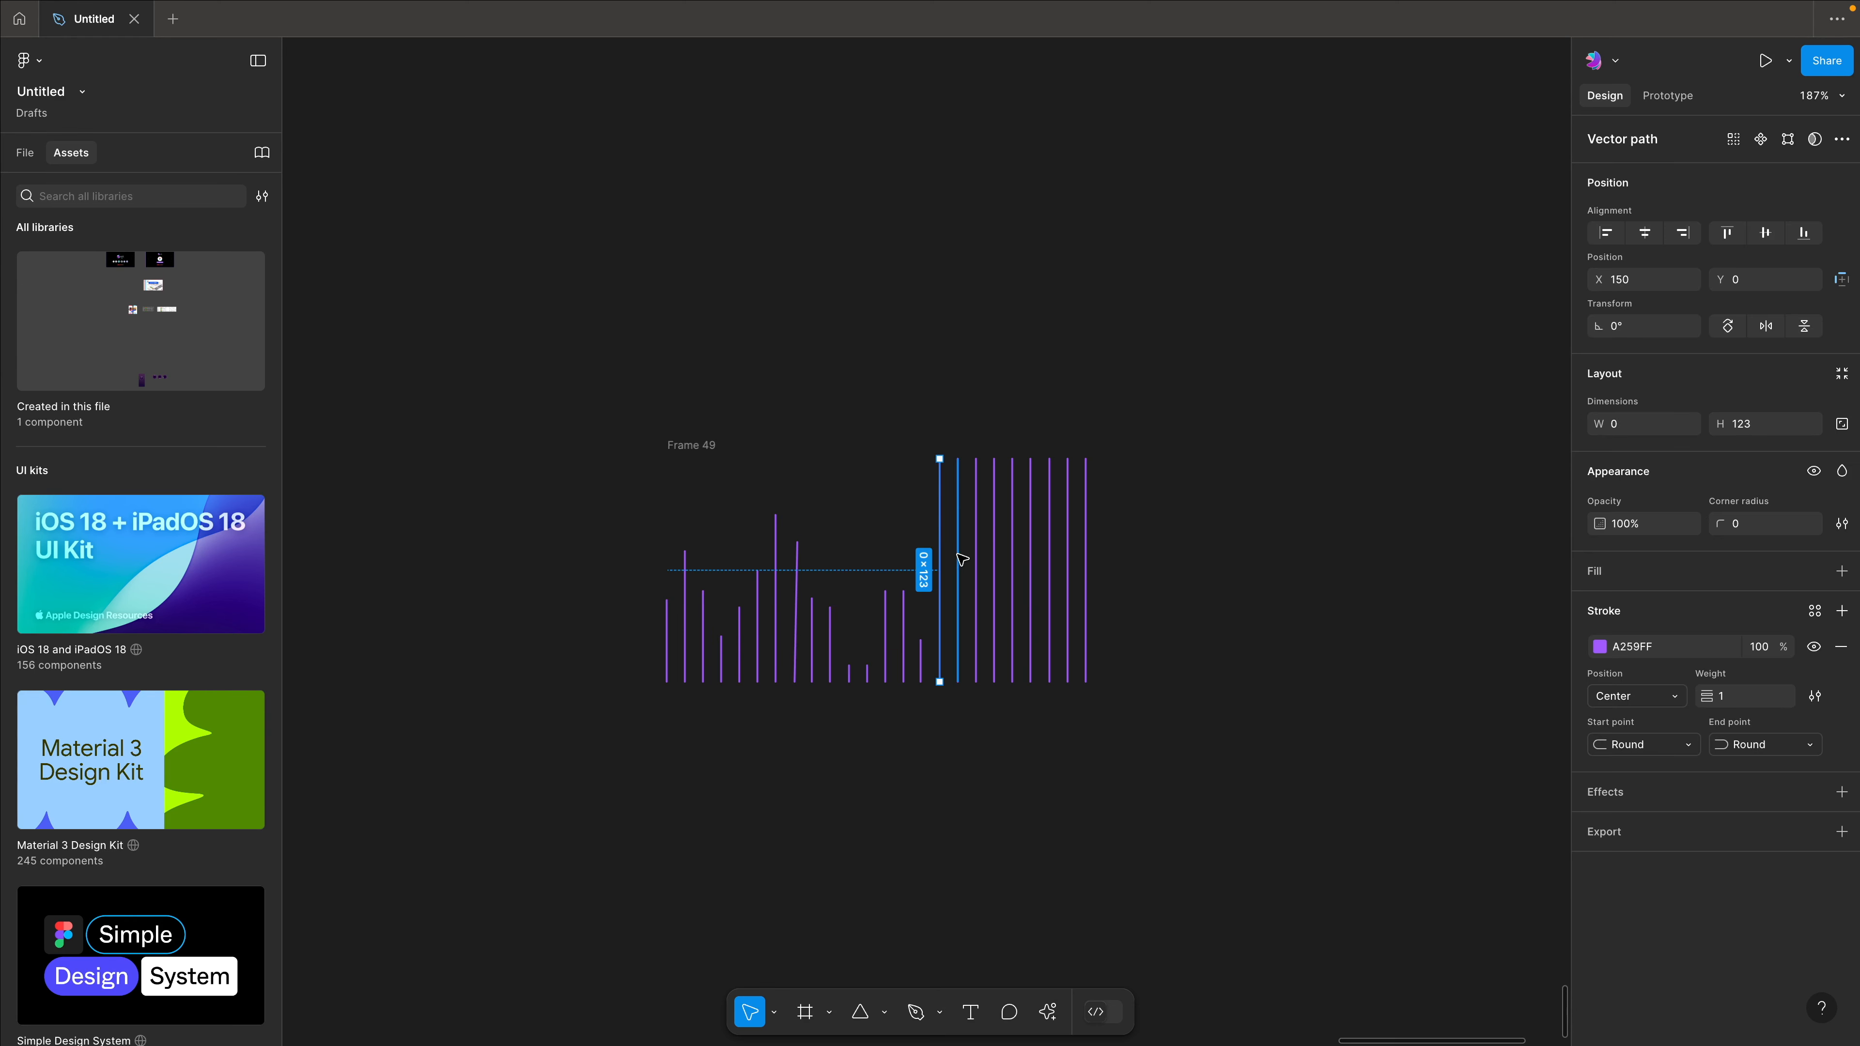
{"action": "left_click", "coordinate": [958, 556], "text": "shift"}
{"action": "left_click", "coordinate": [977, 561], "text": "shift"}
{"action": "left_click_drag", "start_coordinate": [958, 523], "coordinate": [957, 659]}
{"action": "left_click", "coordinate": [996, 516]}
{"action": "left_click", "coordinate": [1012, 485], "text": "shift"}
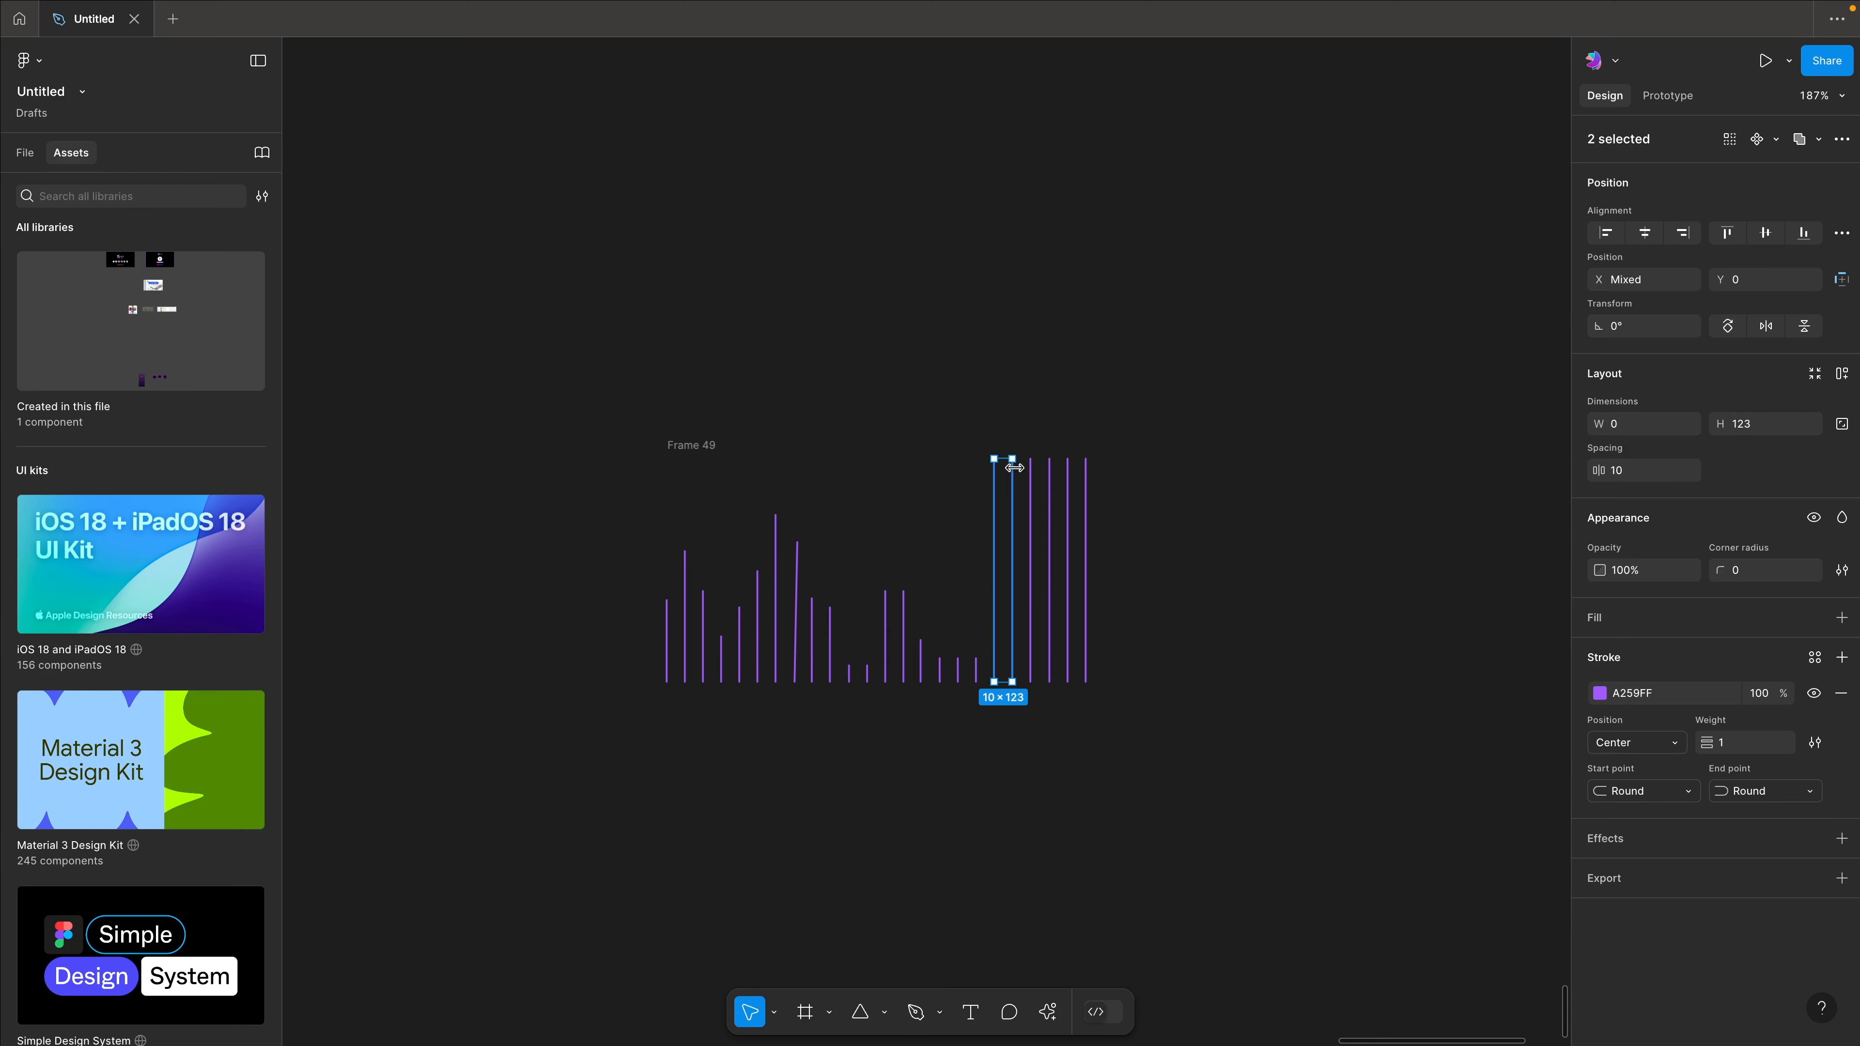
{"action": "left_click_drag", "start_coordinate": [1004, 460], "coordinate": [1008, 610]}
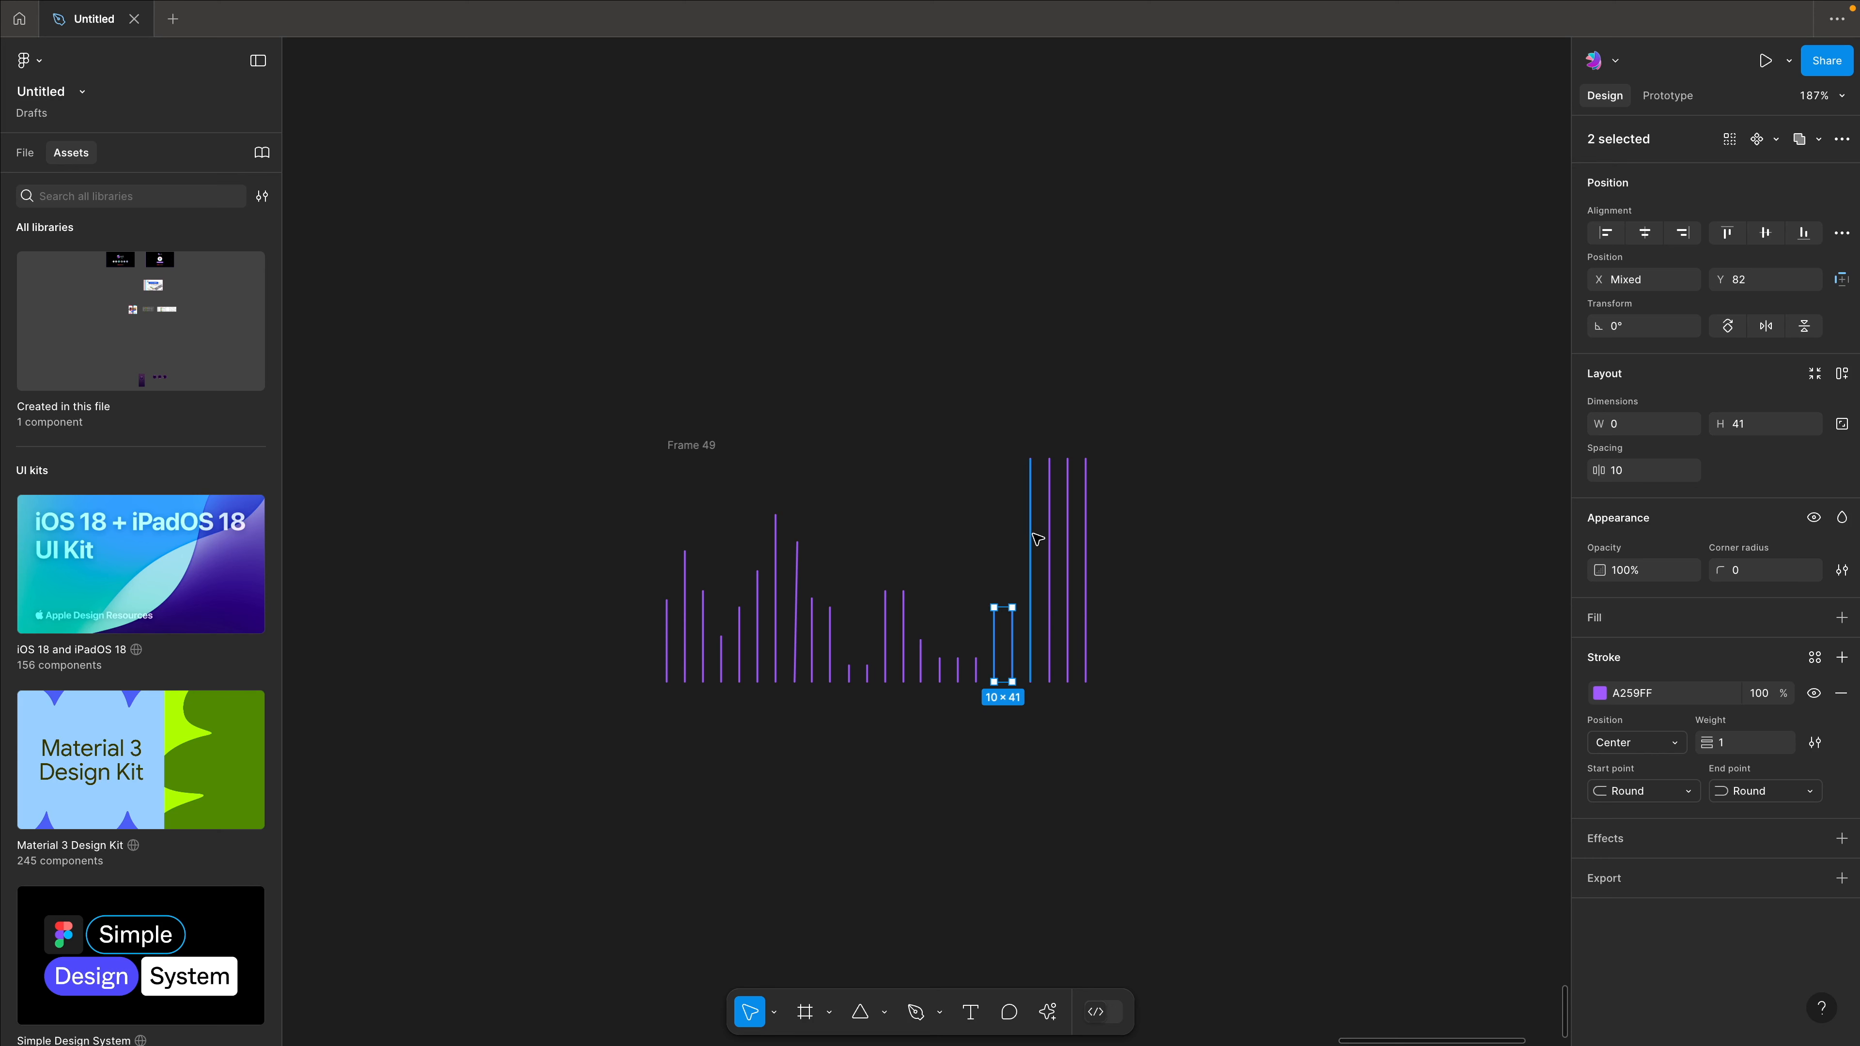
Shorten the twenty-first to twenty-third lines to varied heights and try shortening the last line to about 41 px.
{"action": "left_click", "coordinate": [1031, 513]}
{"action": "left_click_drag", "start_coordinate": [1027, 460], "coordinate": [1028, 475]}
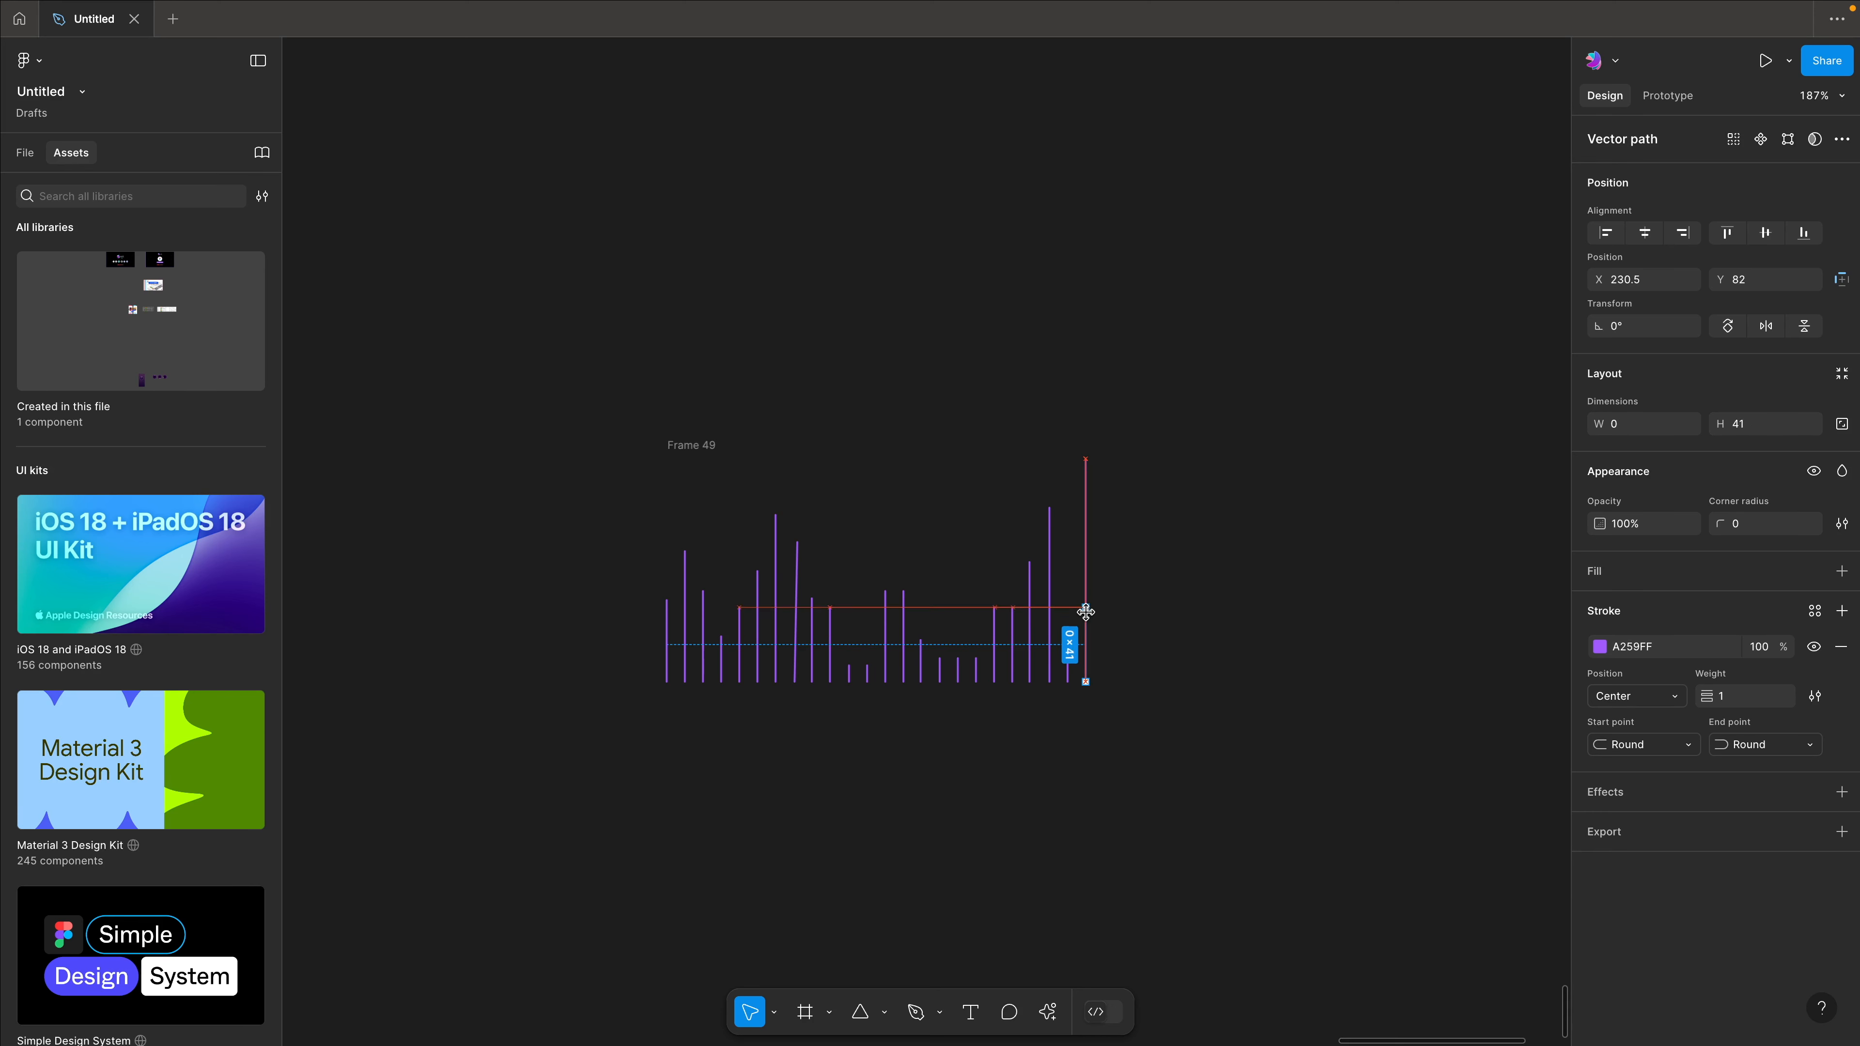
{"action": "left_click_drag", "start_coordinate": [1087, 613], "coordinate": [1087, 623]}
{"action": "left_click", "coordinate": [1122, 536]}
{"action": "left_click", "coordinate": [1086, 546]}
{"action": "left_click", "coordinate": [1135, 491]}
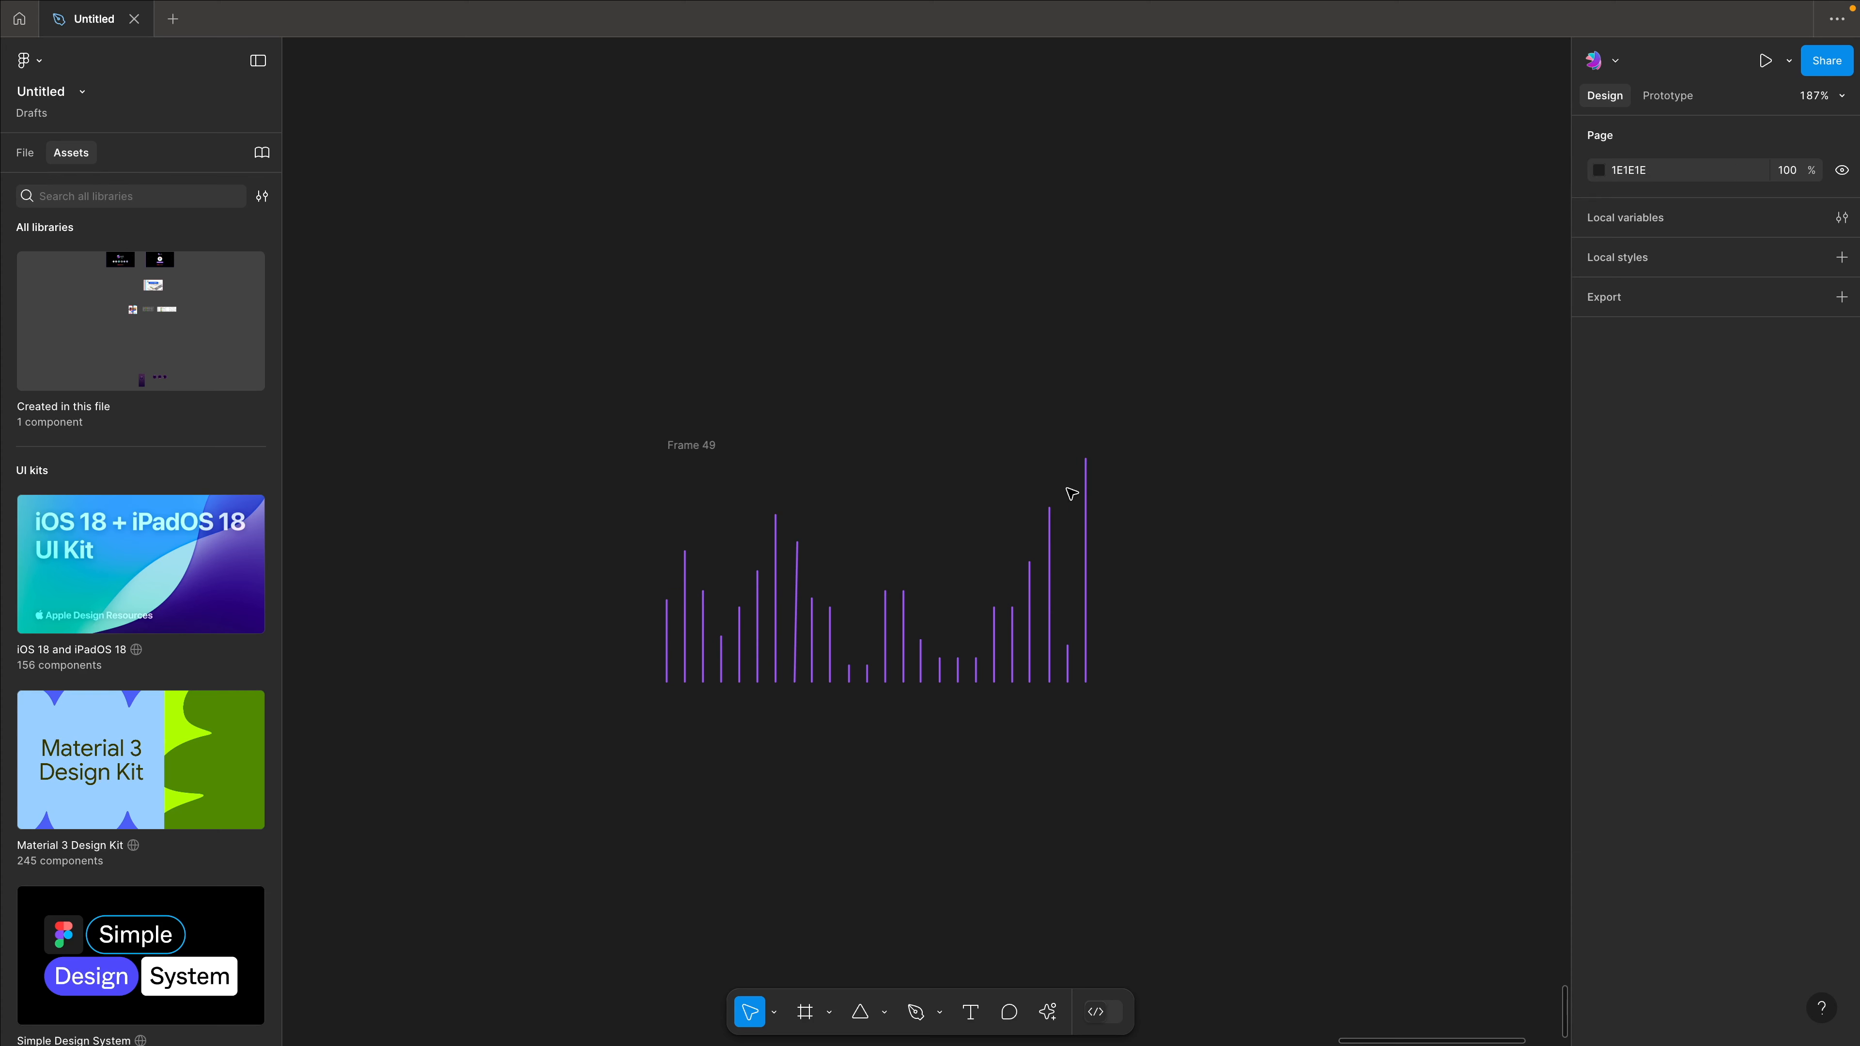
{"action": "left_click", "coordinate": [1086, 483]}
Duplicate the frame of uneven lines and place the copy beside the original, slightly lower.
{"action": "left_click", "coordinate": [730, 452]}
{"action": "left_click", "coordinate": [692, 445]}
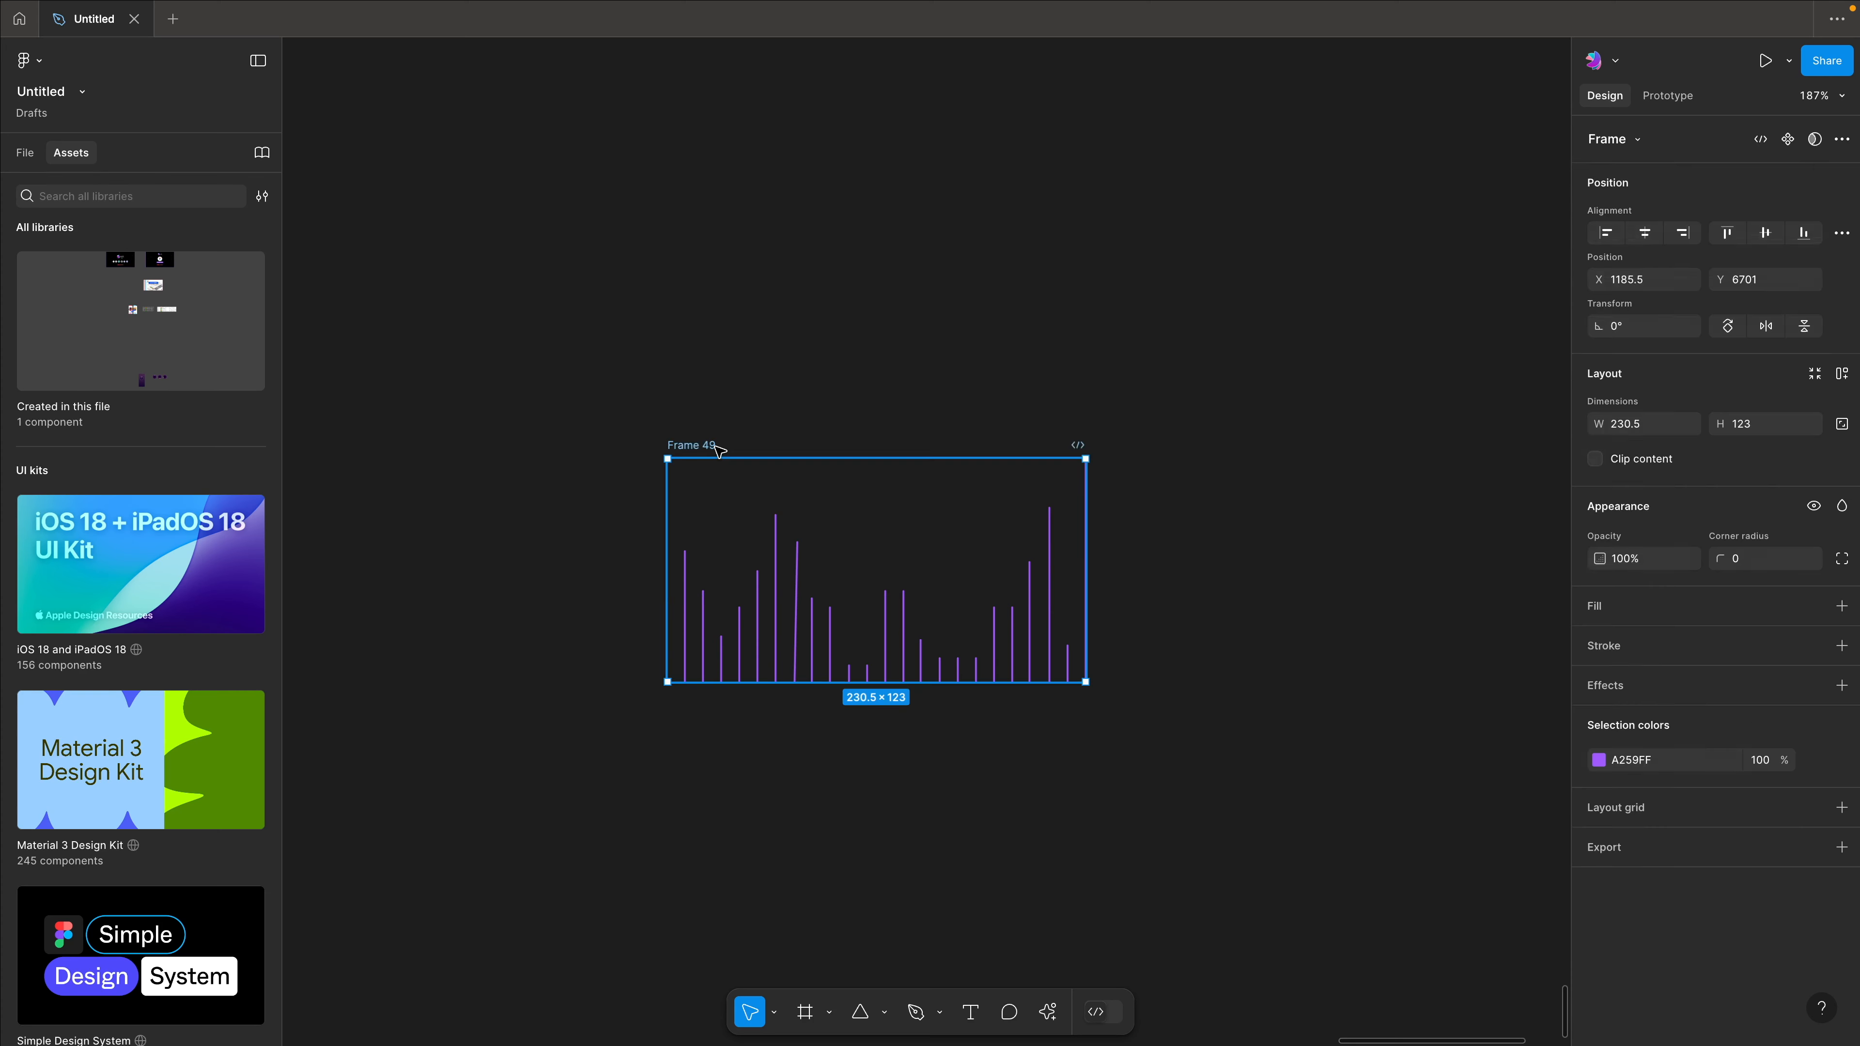
{"action": "key", "text": "ctrl+d"}
{"action": "left_click", "coordinate": [871, 360]}
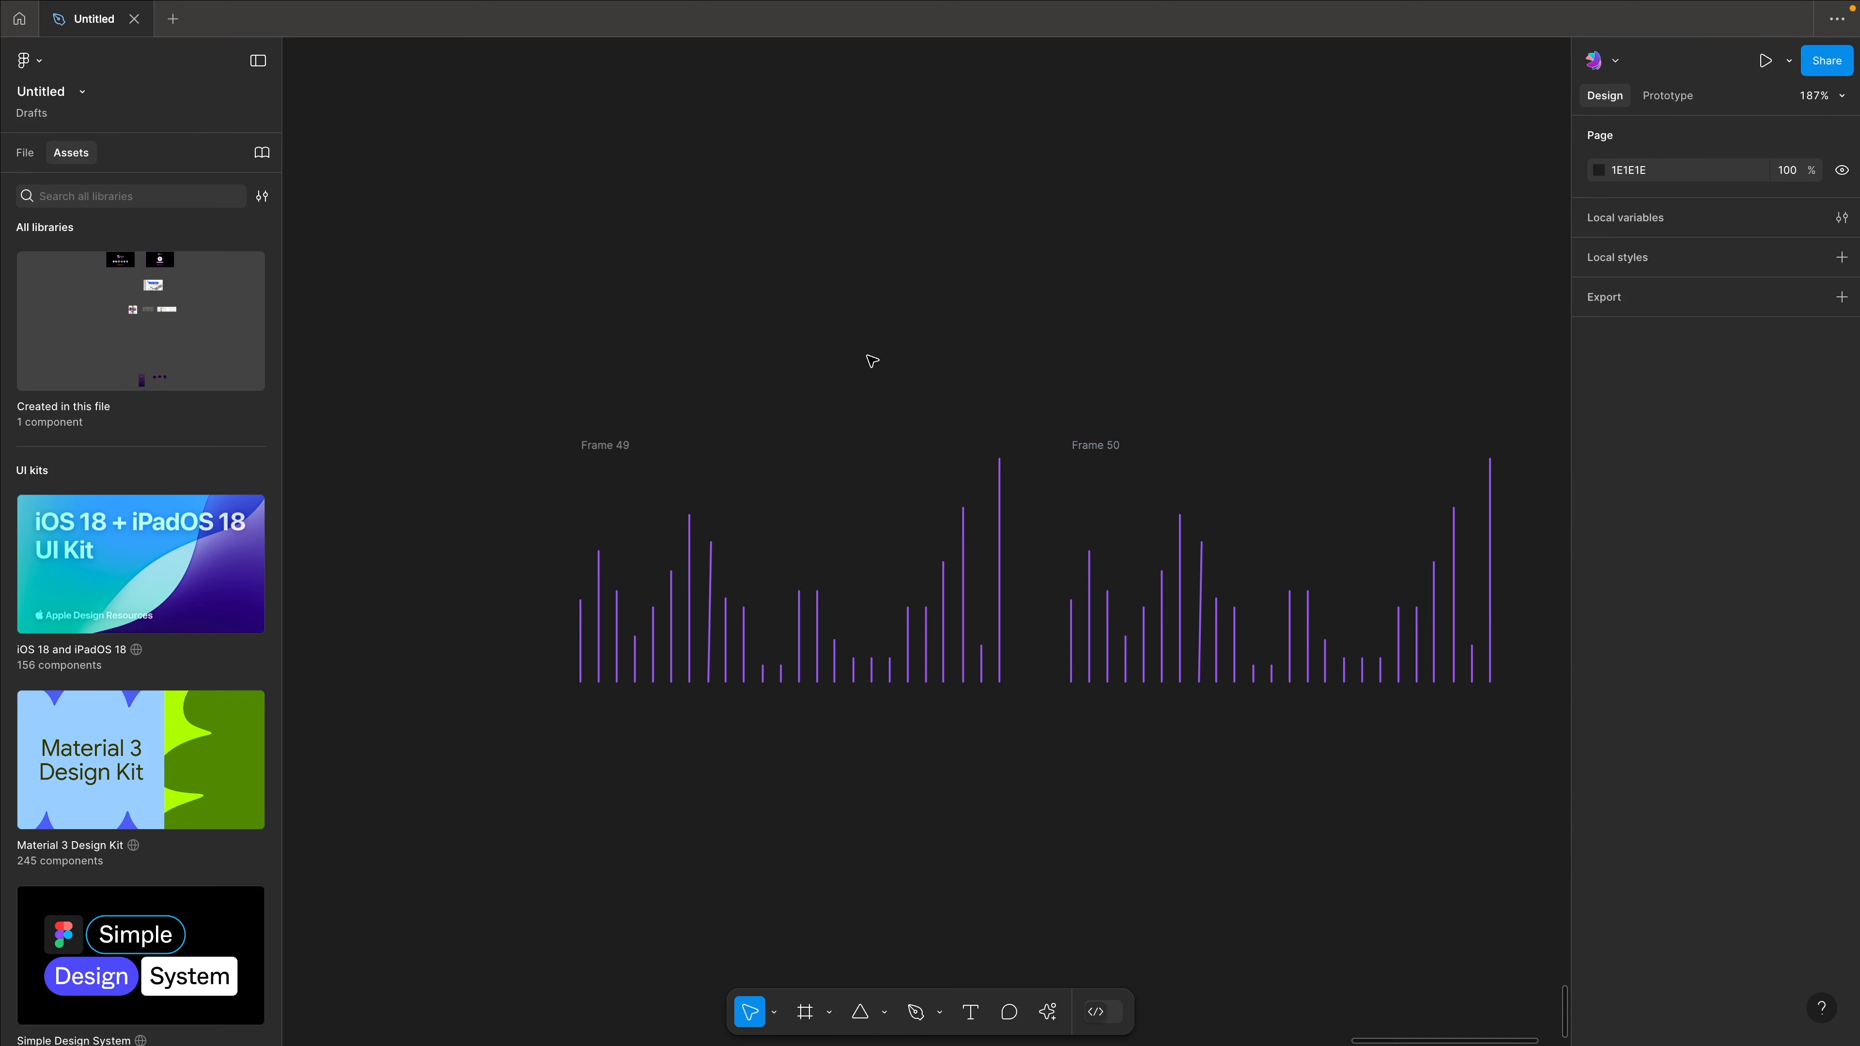
{"action": "left_click", "coordinate": [1100, 614]}
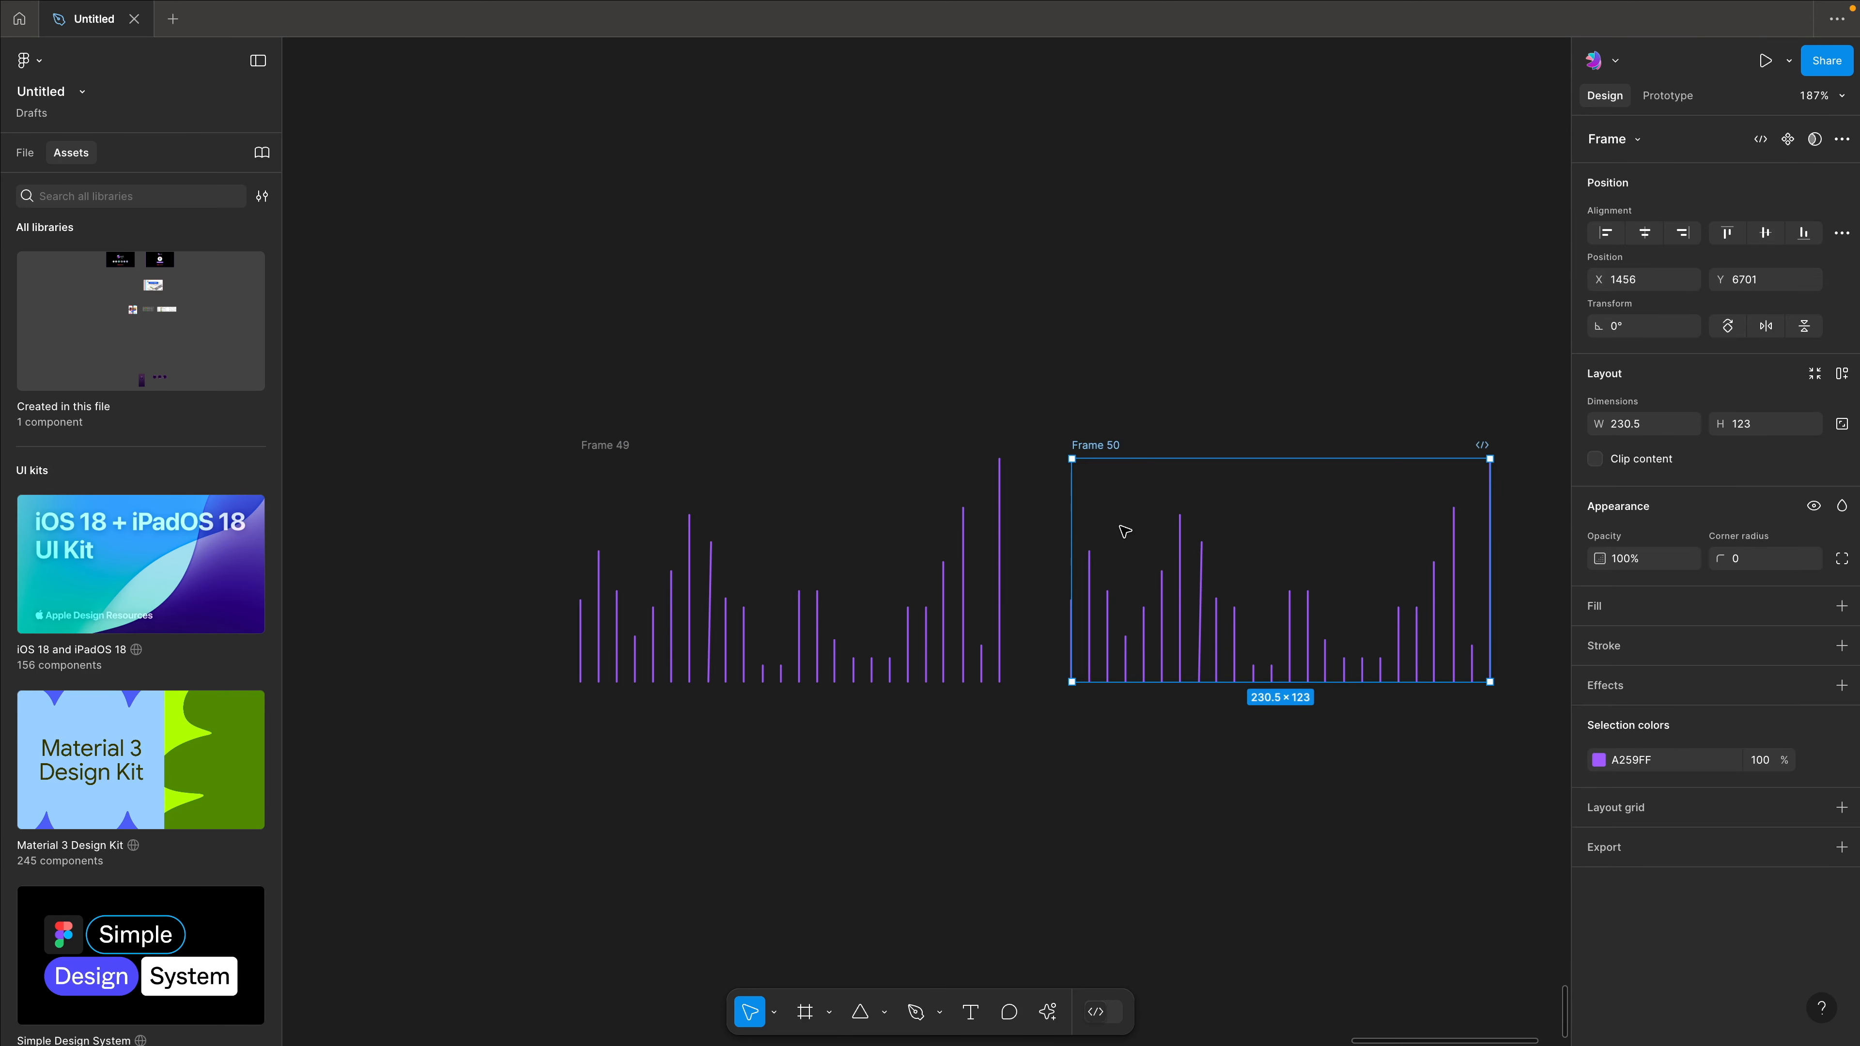
{"action": "left_click_drag", "start_coordinate": [1120, 526], "coordinate": [1078, 625]}
Lengthen the first three lines of the copied frame, making the first about 81 px and the second about 116 px high.
{"action": "left_click_drag", "start_coordinate": [1045, 546], "coordinate": [1096, 472]}
{"action": "left_click", "coordinate": [1096, 590]}
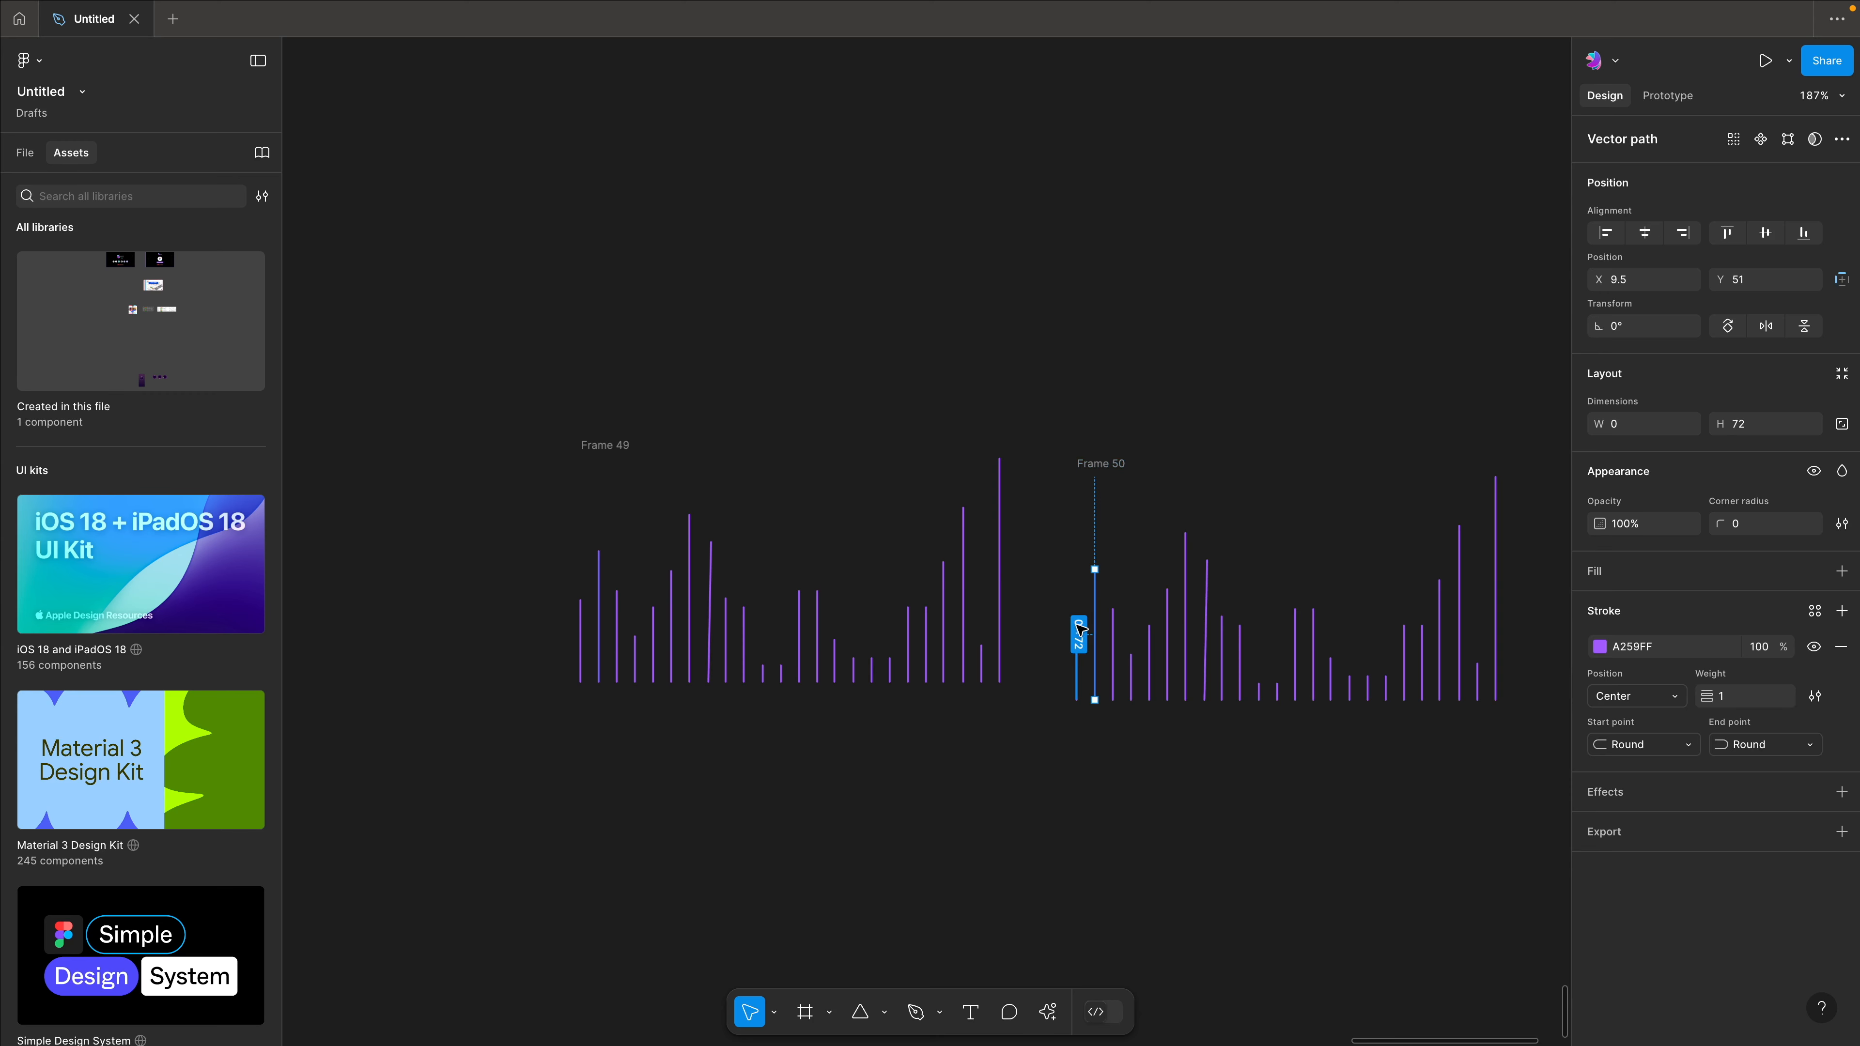
{"action": "left_click", "coordinate": [1113, 627], "text": "shift"}
{"action": "left_click_drag", "start_coordinate": [1095, 569], "coordinate": [1093, 488]}
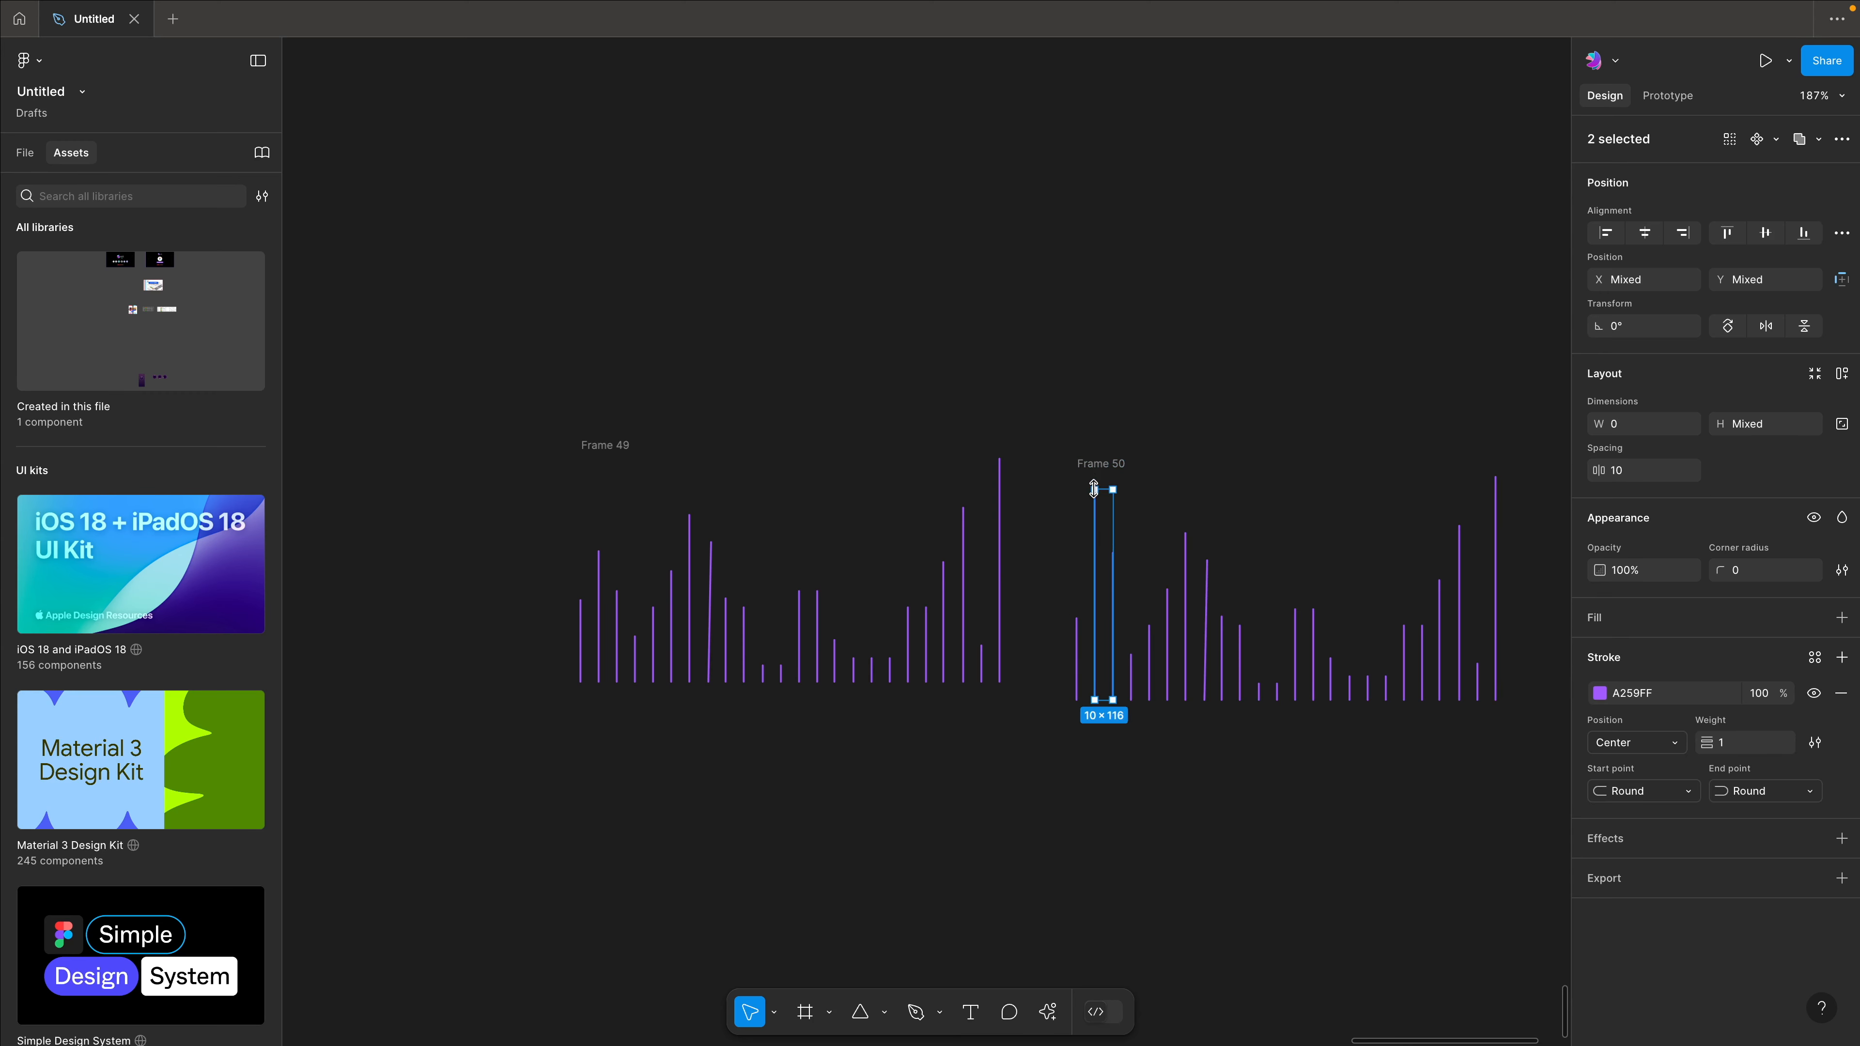
{"action": "left_click", "coordinate": [1076, 623]}
{"action": "left_click_drag", "start_coordinate": [1076, 618], "coordinate": [1077, 553]}
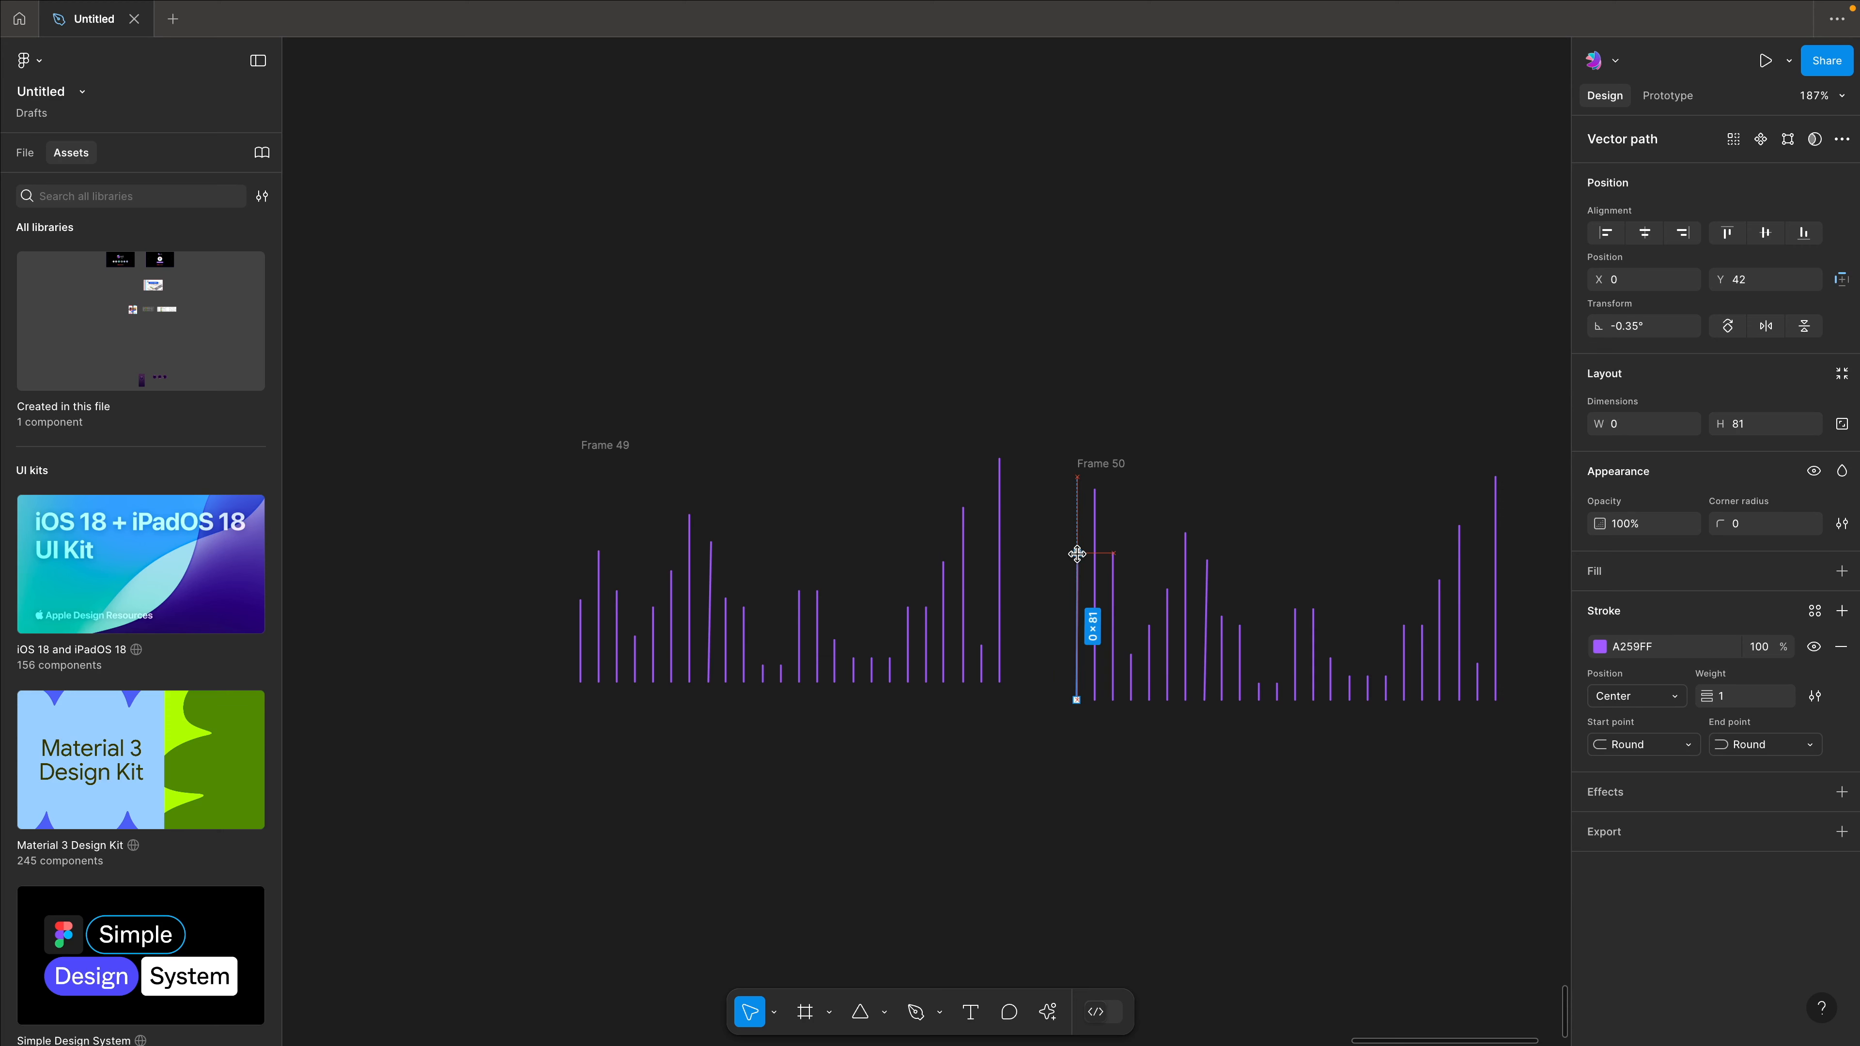
Shorten the copy's fourth to seventh lines, making the fourth about 16 px and the seventh about 40 px high.
{"action": "left_click", "coordinate": [1149, 628]}
{"action": "left_click_drag", "start_coordinate": [1148, 626], "coordinate": [1132, 671]}
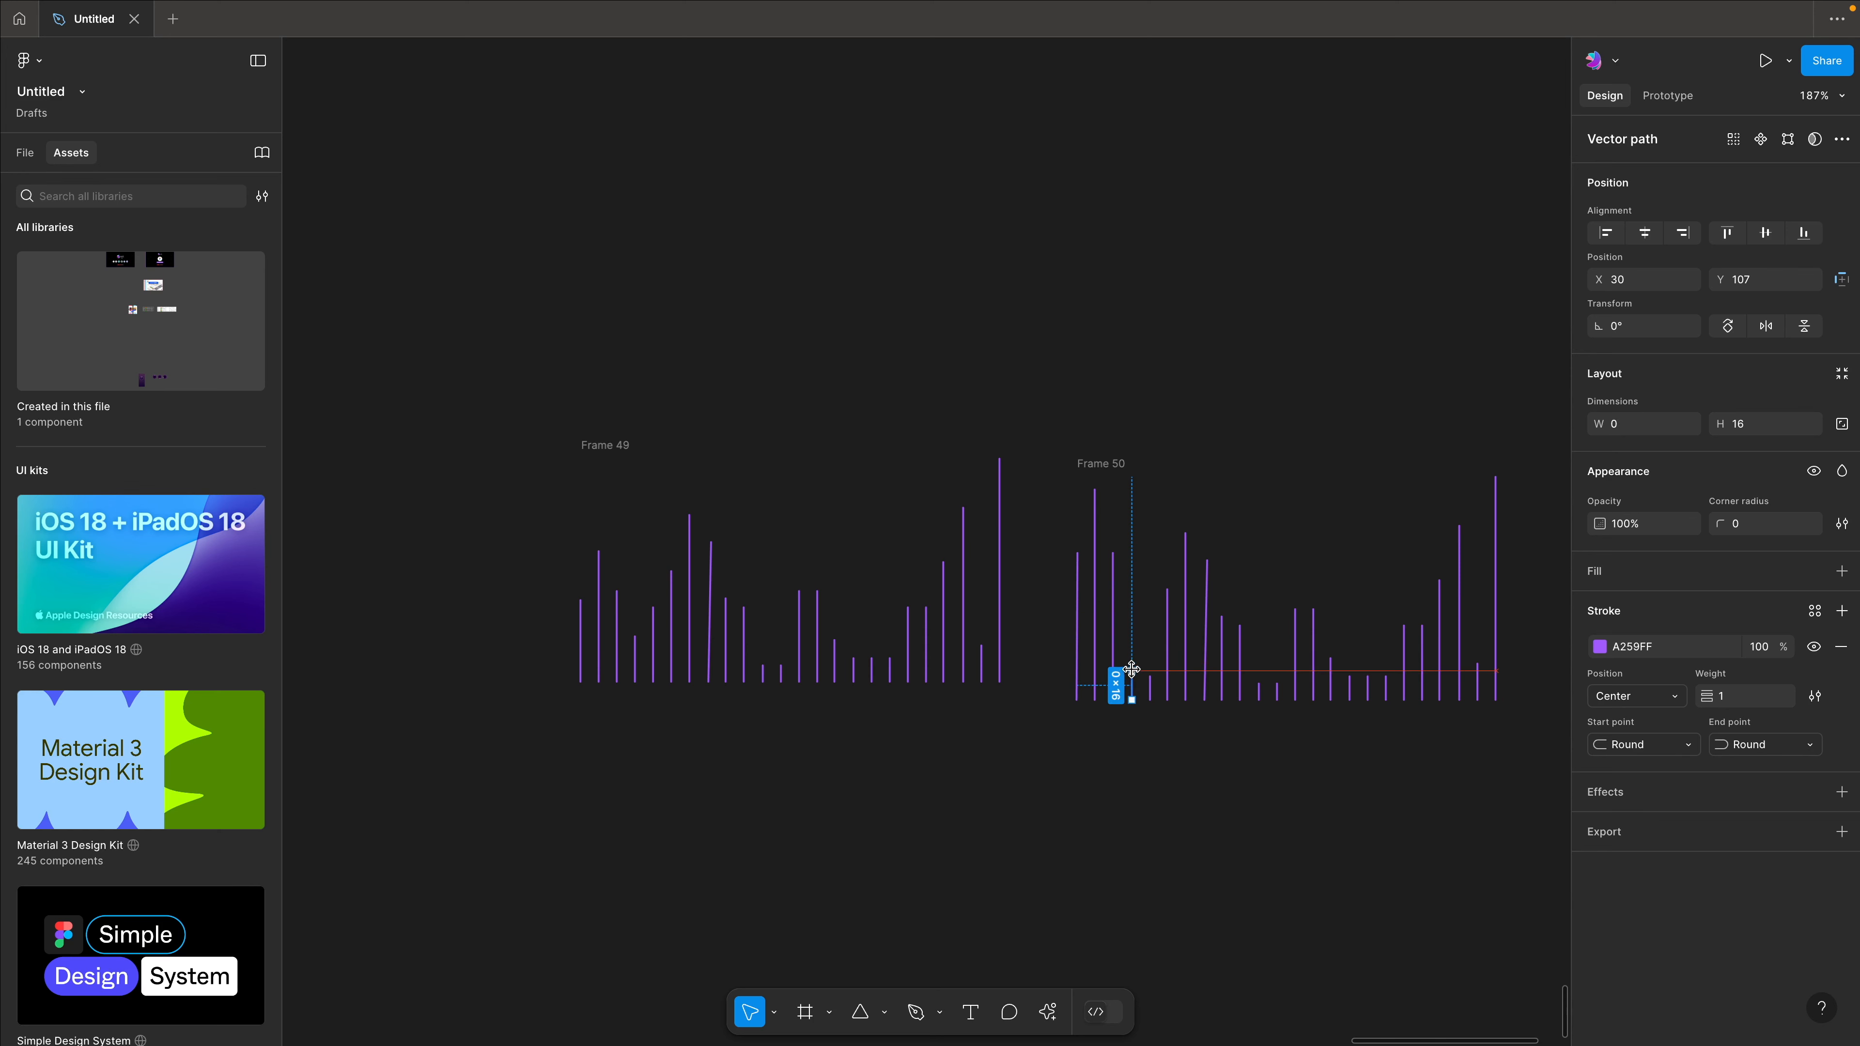
{"action": "left_click", "coordinate": [1167, 610]}
{"action": "left_click_drag", "start_coordinate": [1168, 589], "coordinate": [1168, 663]}
{"action": "left_click", "coordinate": [1186, 571]}
{"action": "left_click_drag", "start_coordinate": [1183, 533], "coordinate": [1169, 628]}
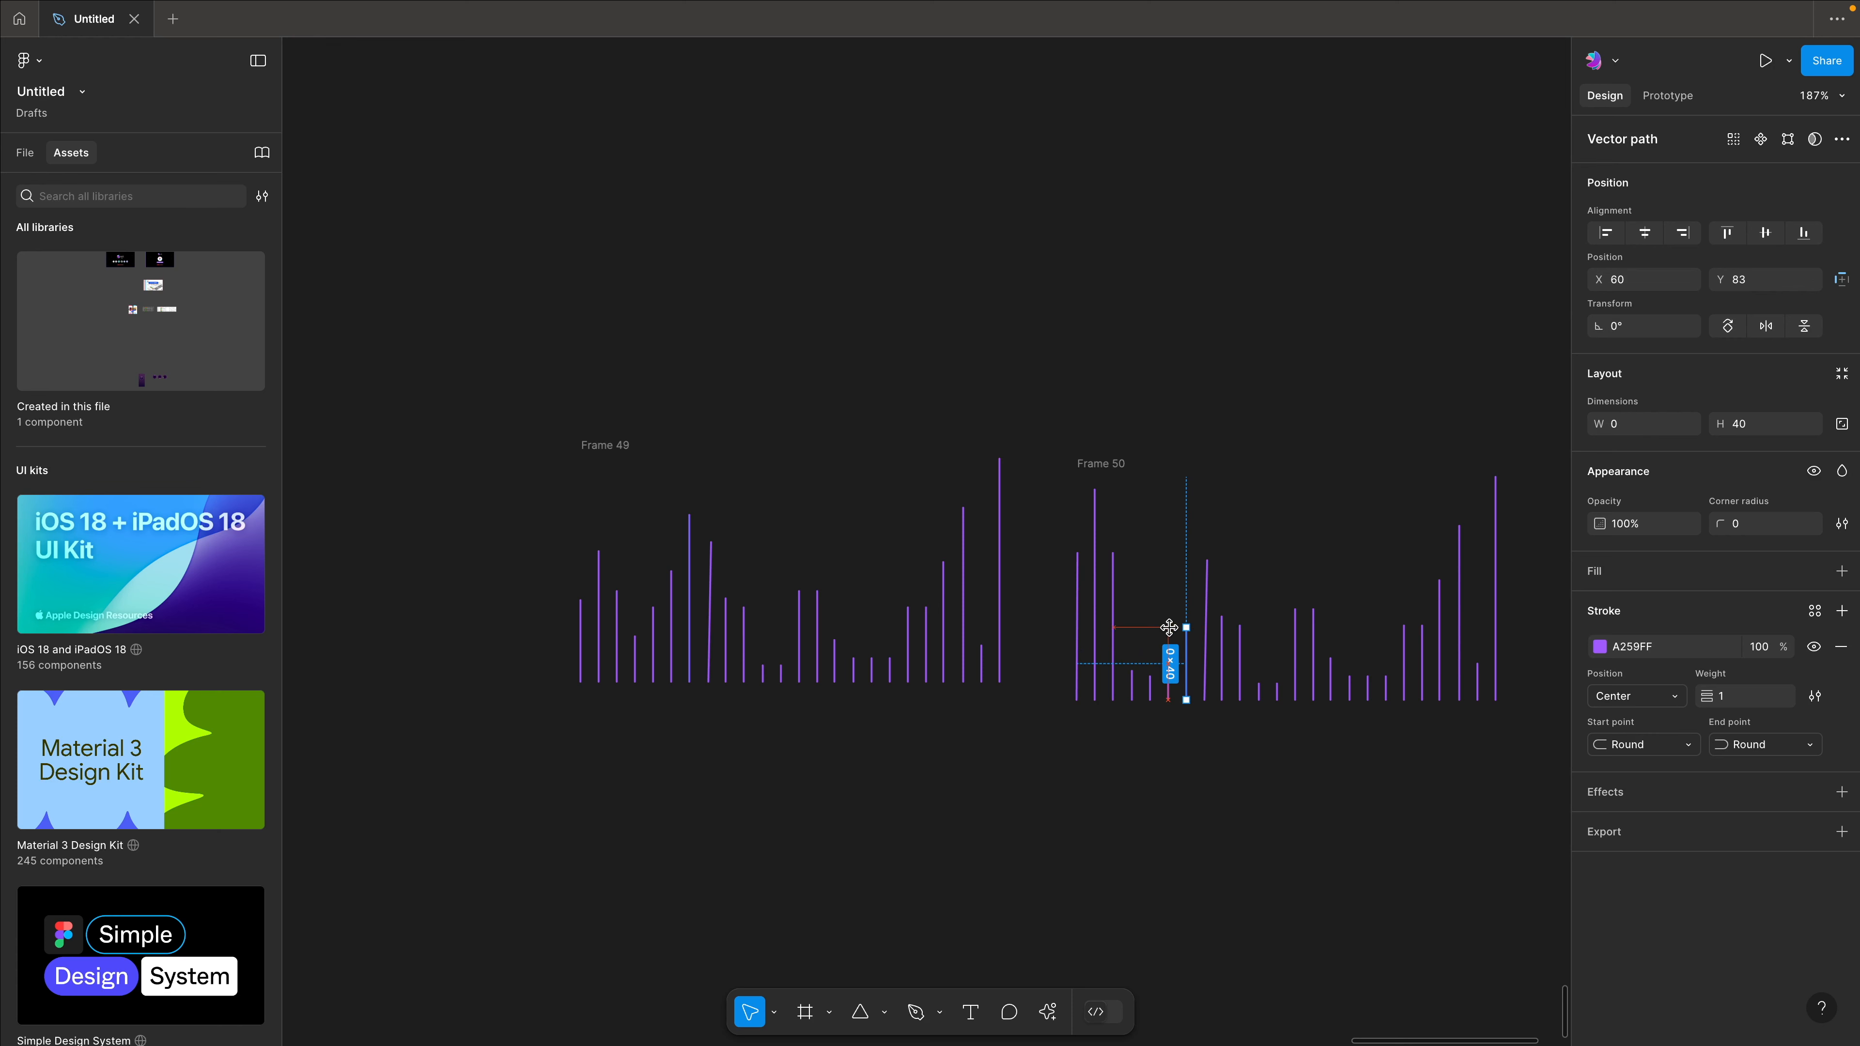
Lengthen the copy's eighth line to about 108 px and ninth to about 78 px, and shrink the tenth to a small stub.
{"action": "left_click", "coordinate": [1206, 595]}
{"action": "left_click_drag", "start_coordinate": [1206, 560], "coordinate": [1204, 505]}
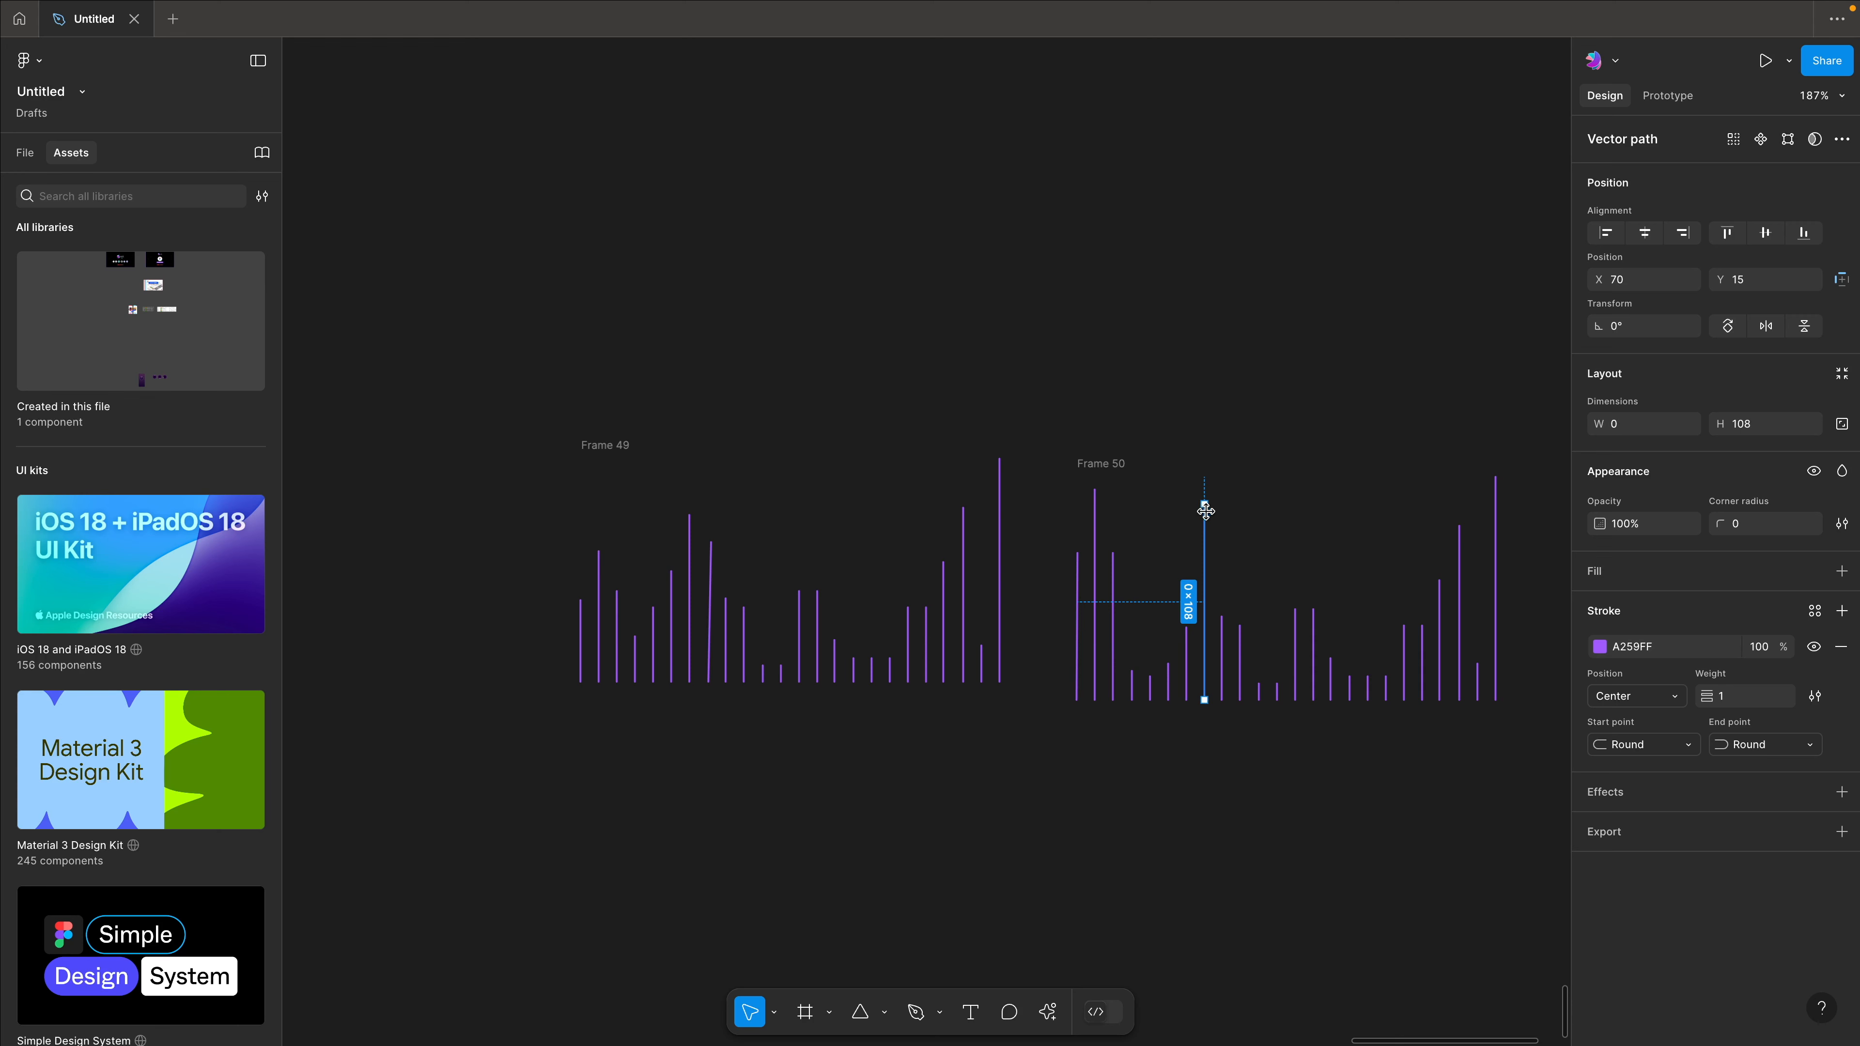
{"action": "left_click", "coordinate": [1221, 628]}
{"action": "left_click_drag", "start_coordinate": [1220, 617], "coordinate": [1222, 558]}
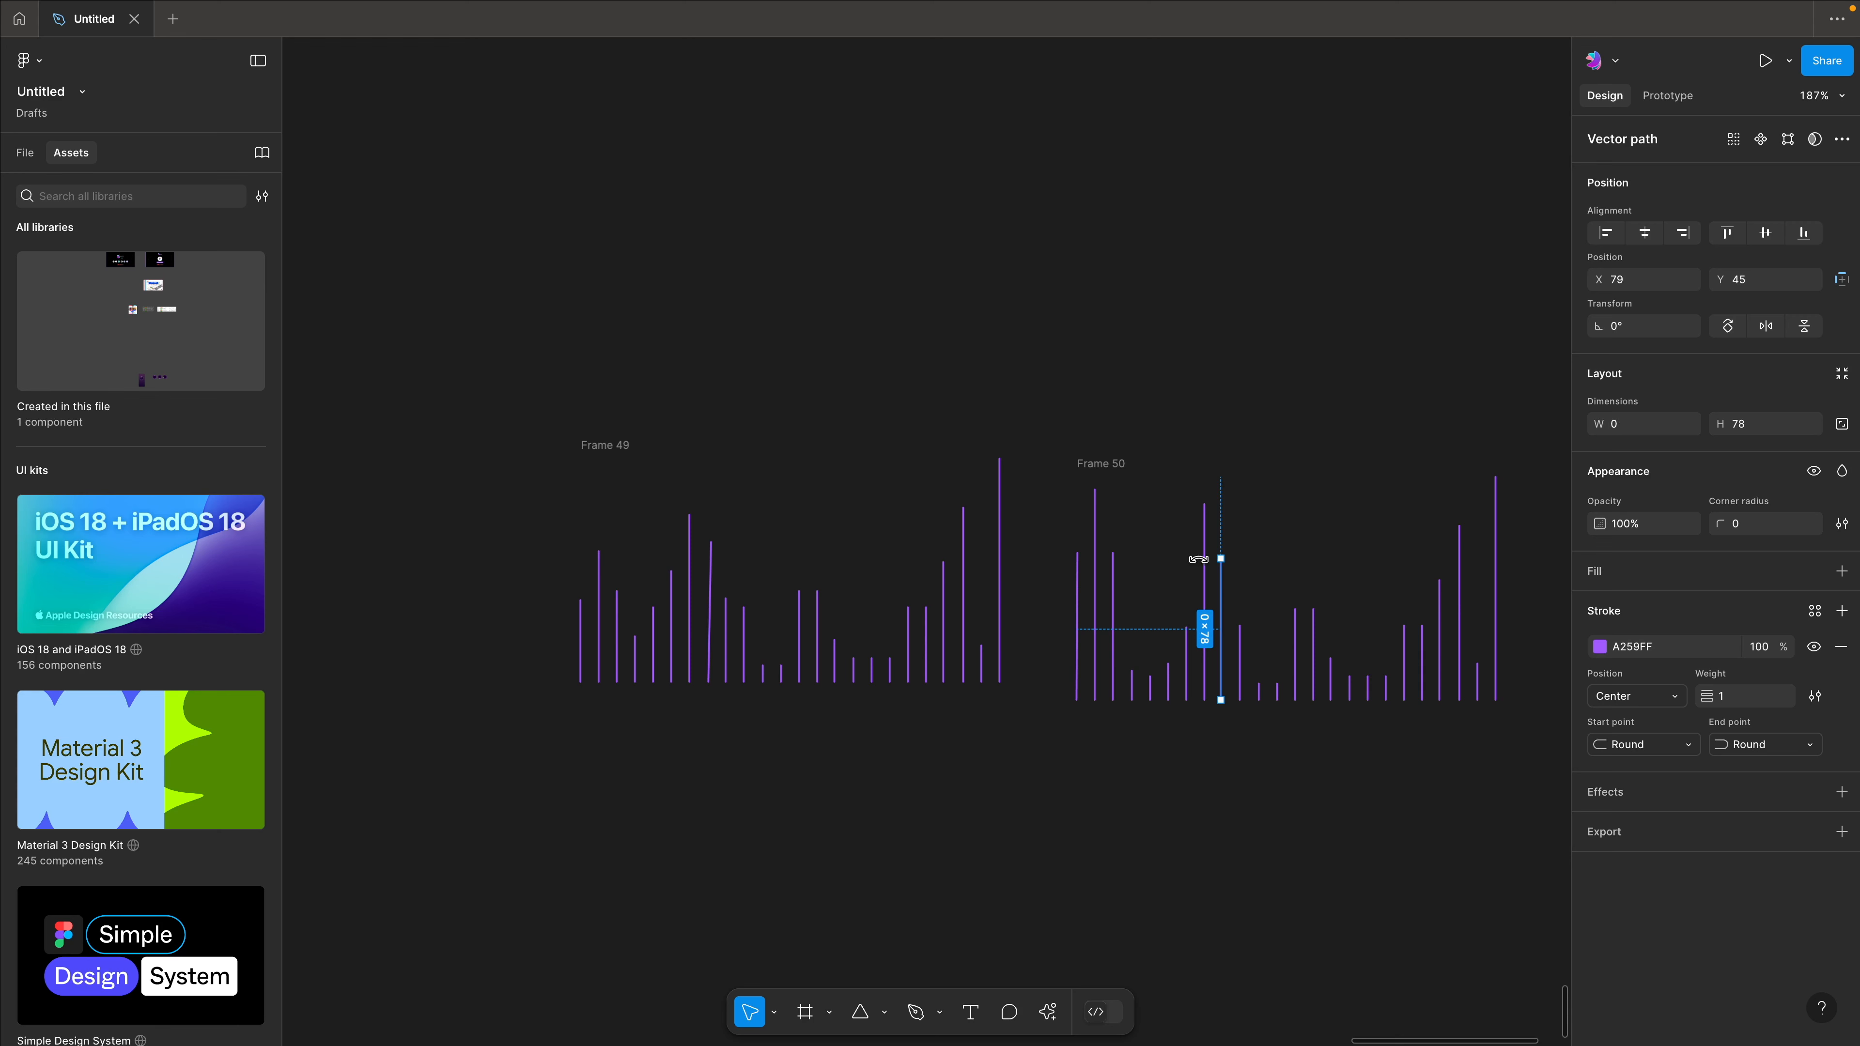
{"action": "left_click", "coordinate": [1240, 630]}
{"action": "left_click_drag", "start_coordinate": [1240, 625], "coordinate": [1237, 692]}
Lengthen the copied frame's eleventh and twelfth lines together to about 91 px high.
{"action": "left_click", "coordinate": [1257, 685]}
{"action": "left_click", "coordinate": [1278, 692], "text": "shift"}
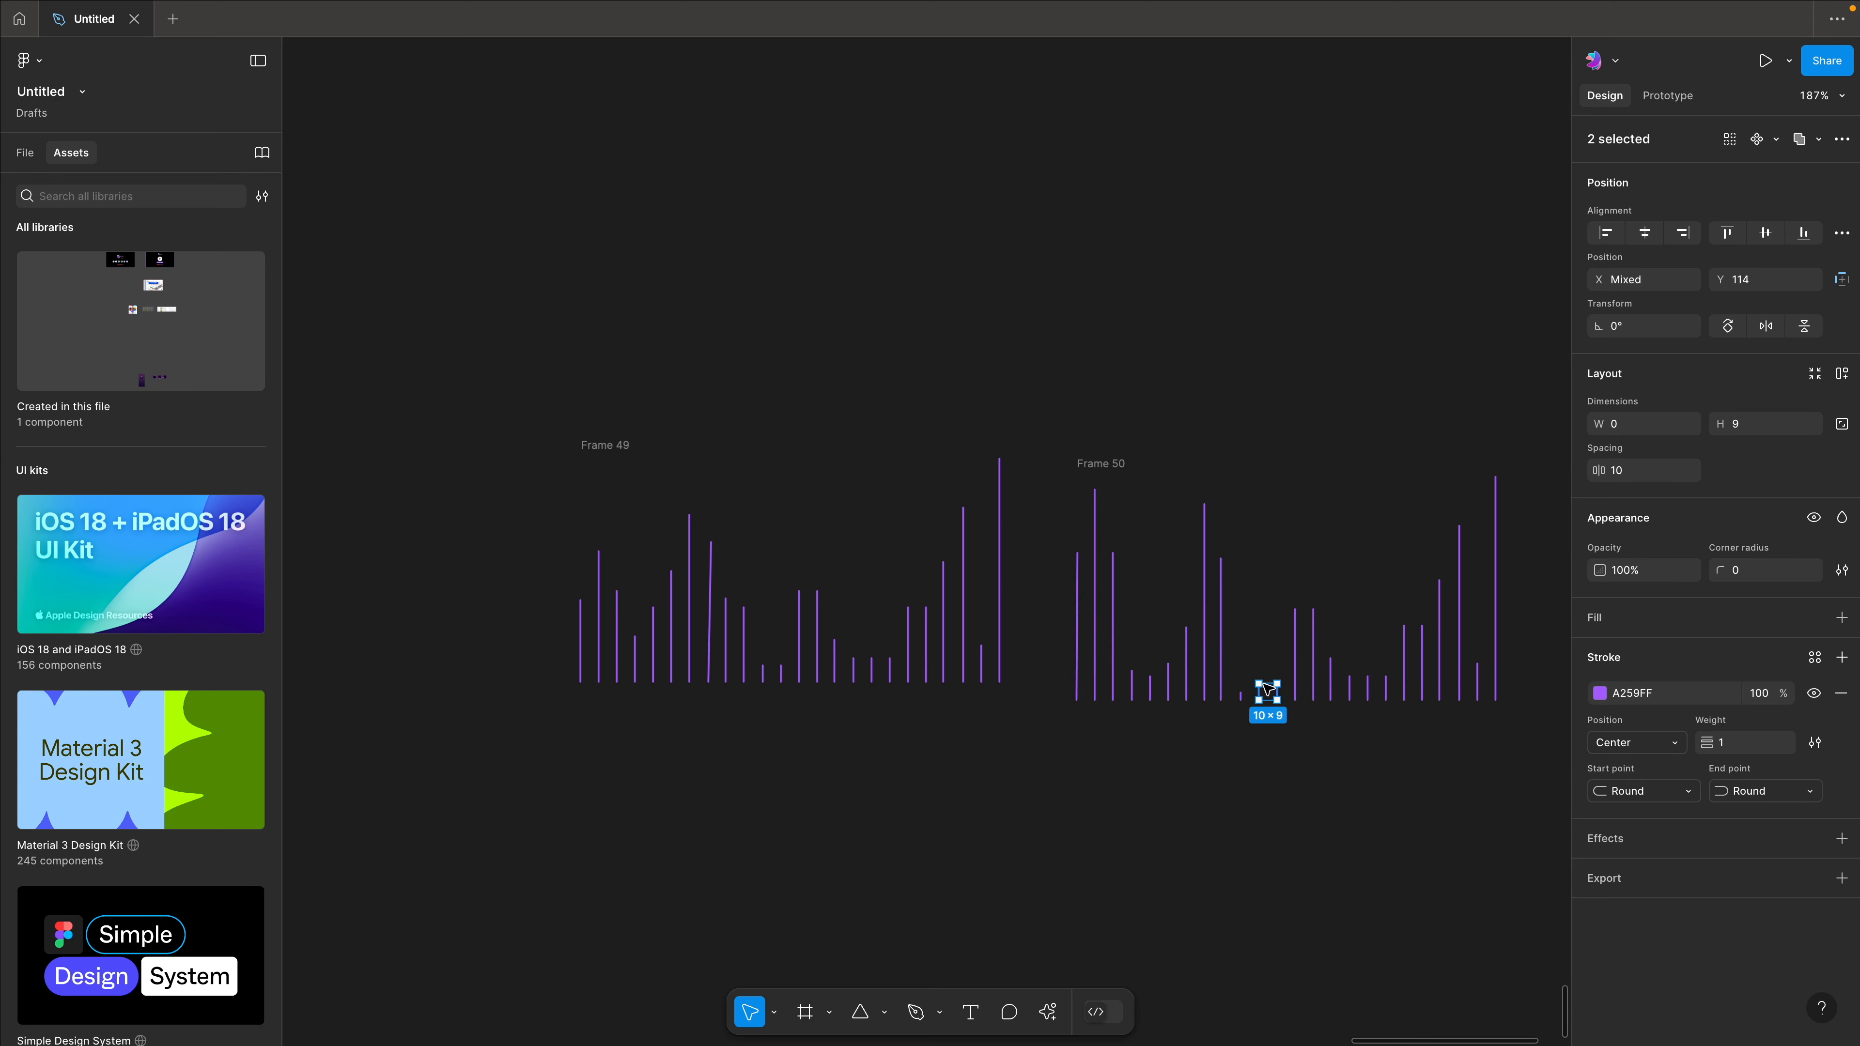
{"action": "left_click_drag", "start_coordinate": [1269, 685], "coordinate": [1269, 535]}
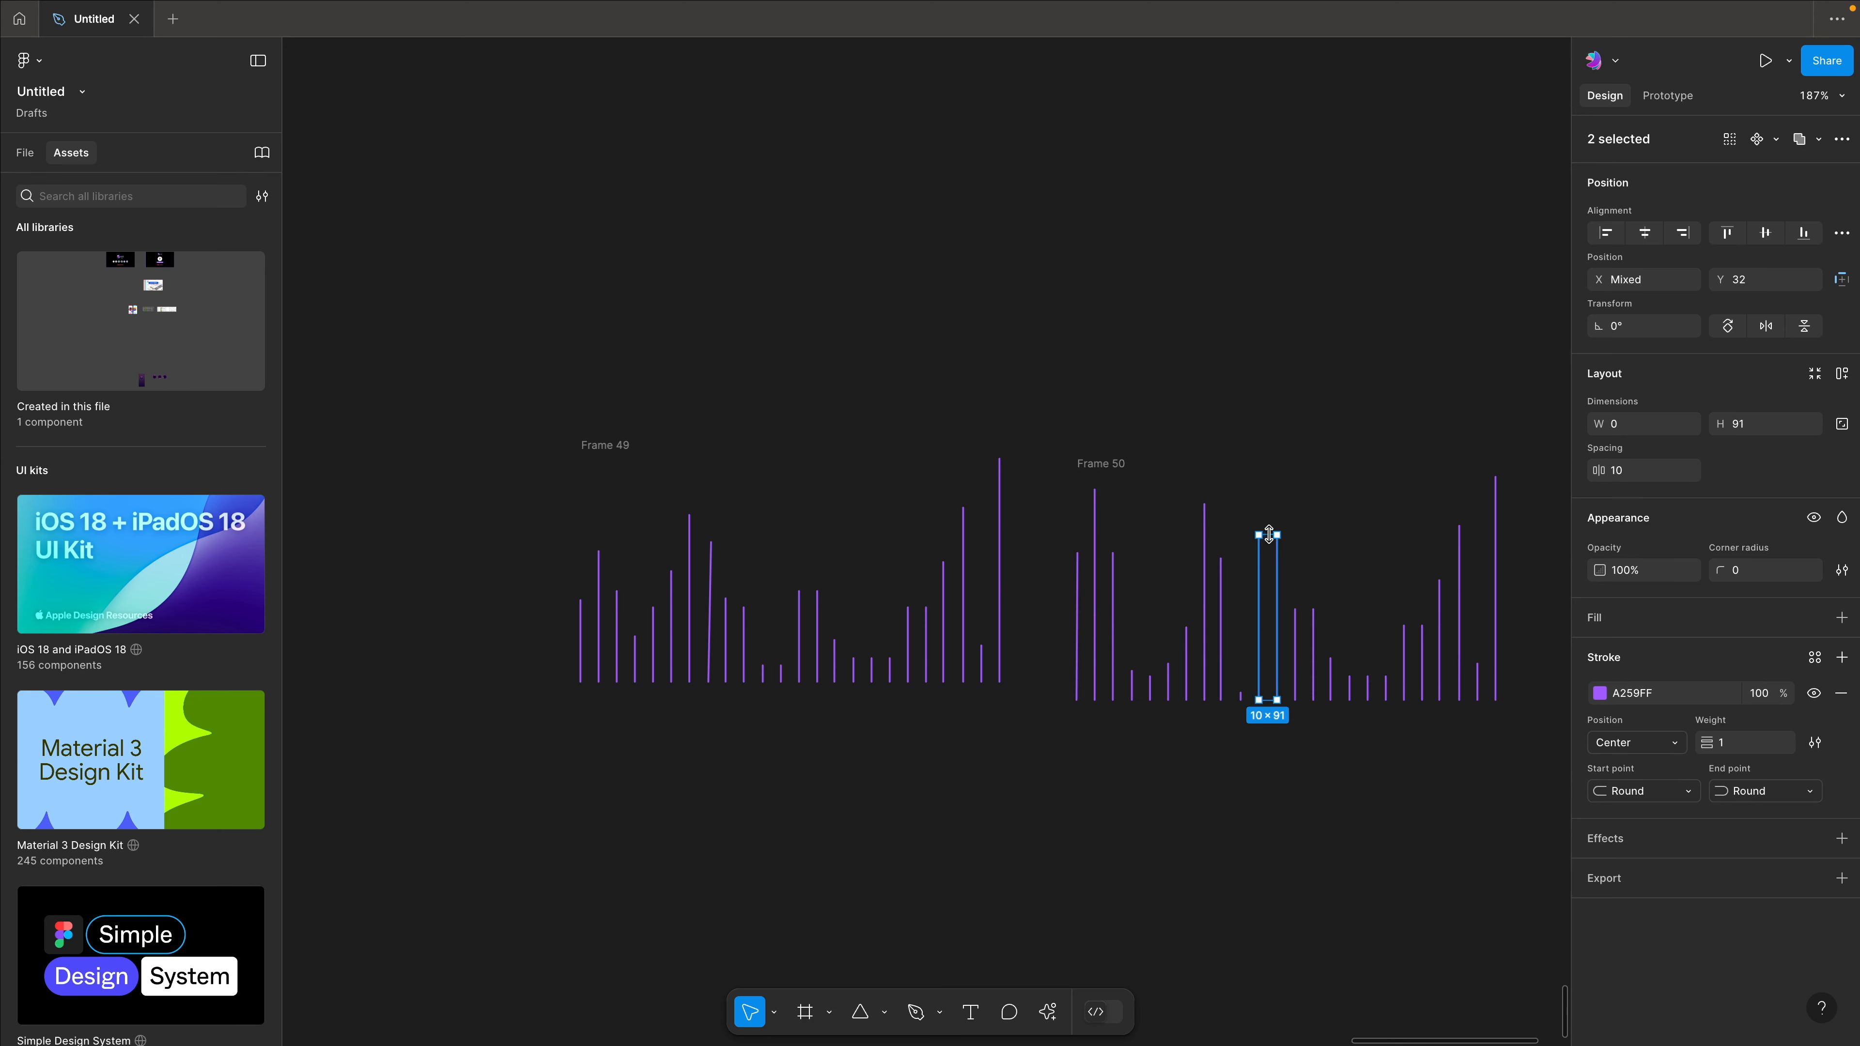
Vary the copy's remaining line heights, making the third-from-last about 41 px, the second-to-last taller and the last much shorter.
{"action": "left_click", "coordinate": [1301, 620]}
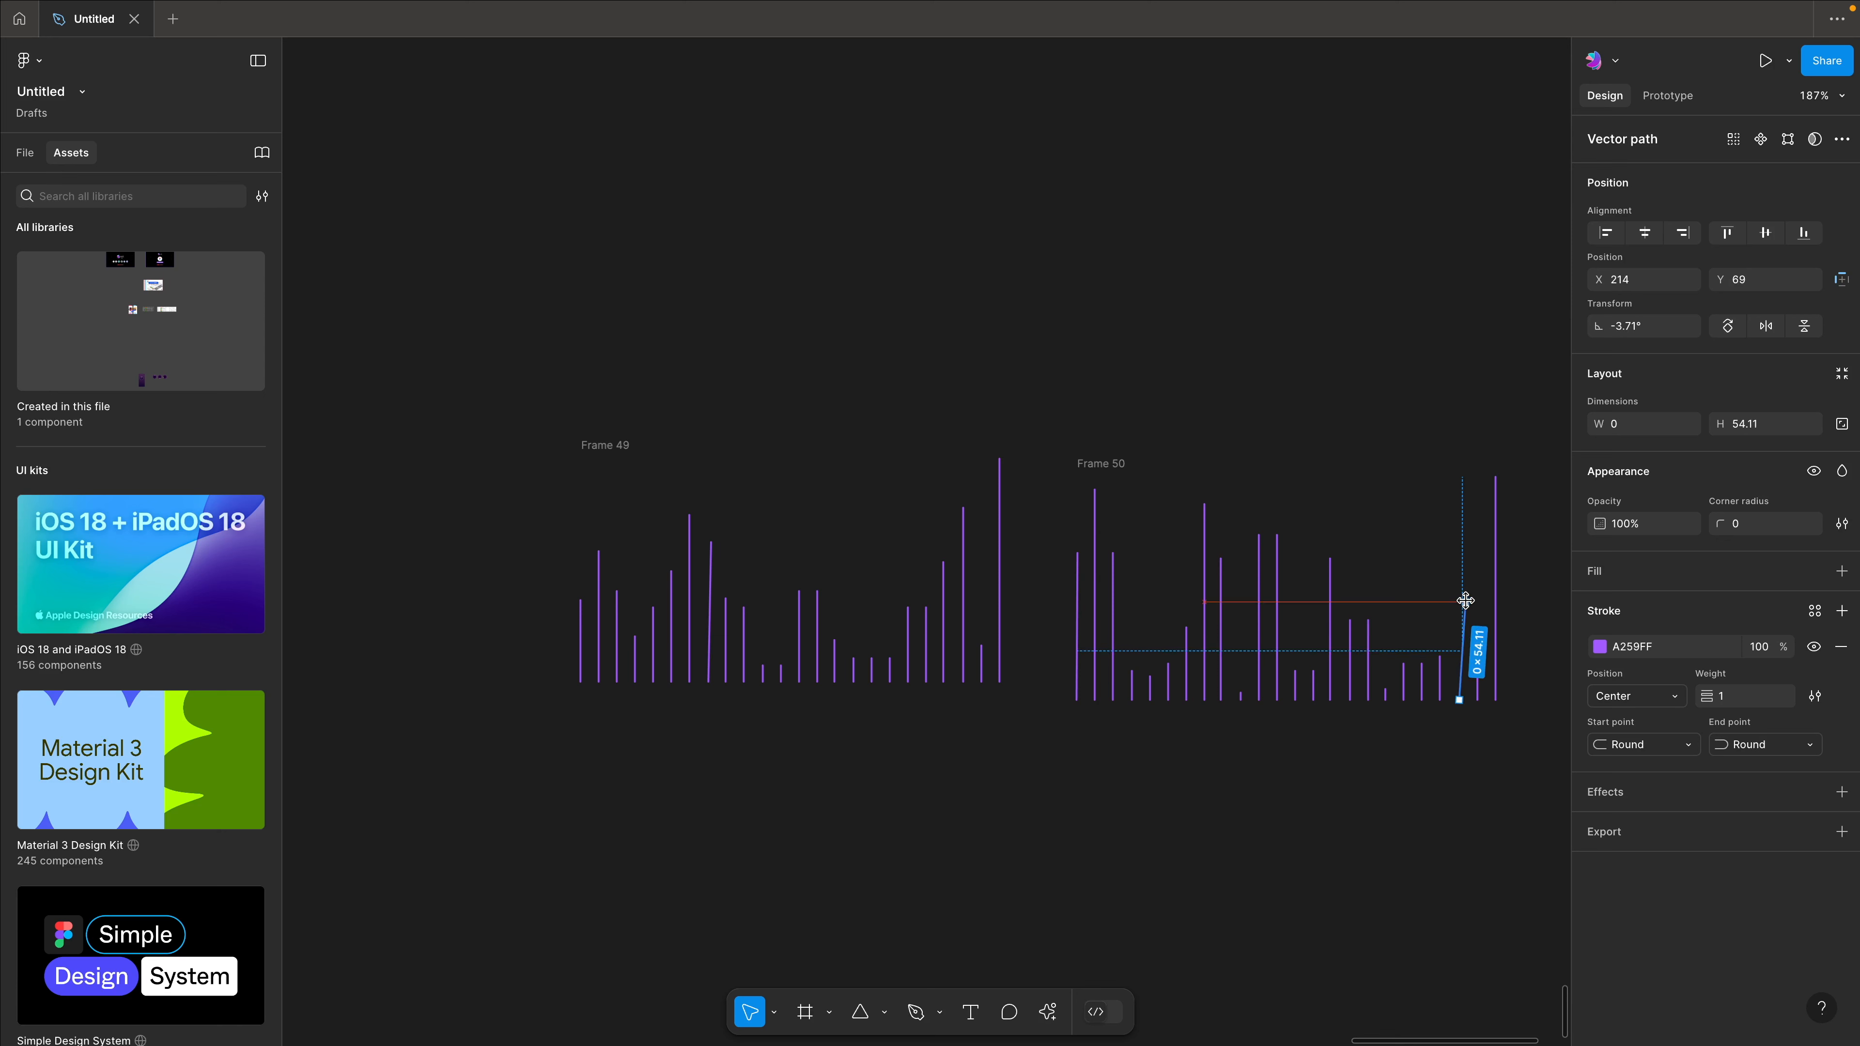
{"action": "left_click_drag", "start_coordinate": [1460, 599], "coordinate": [1461, 625]}
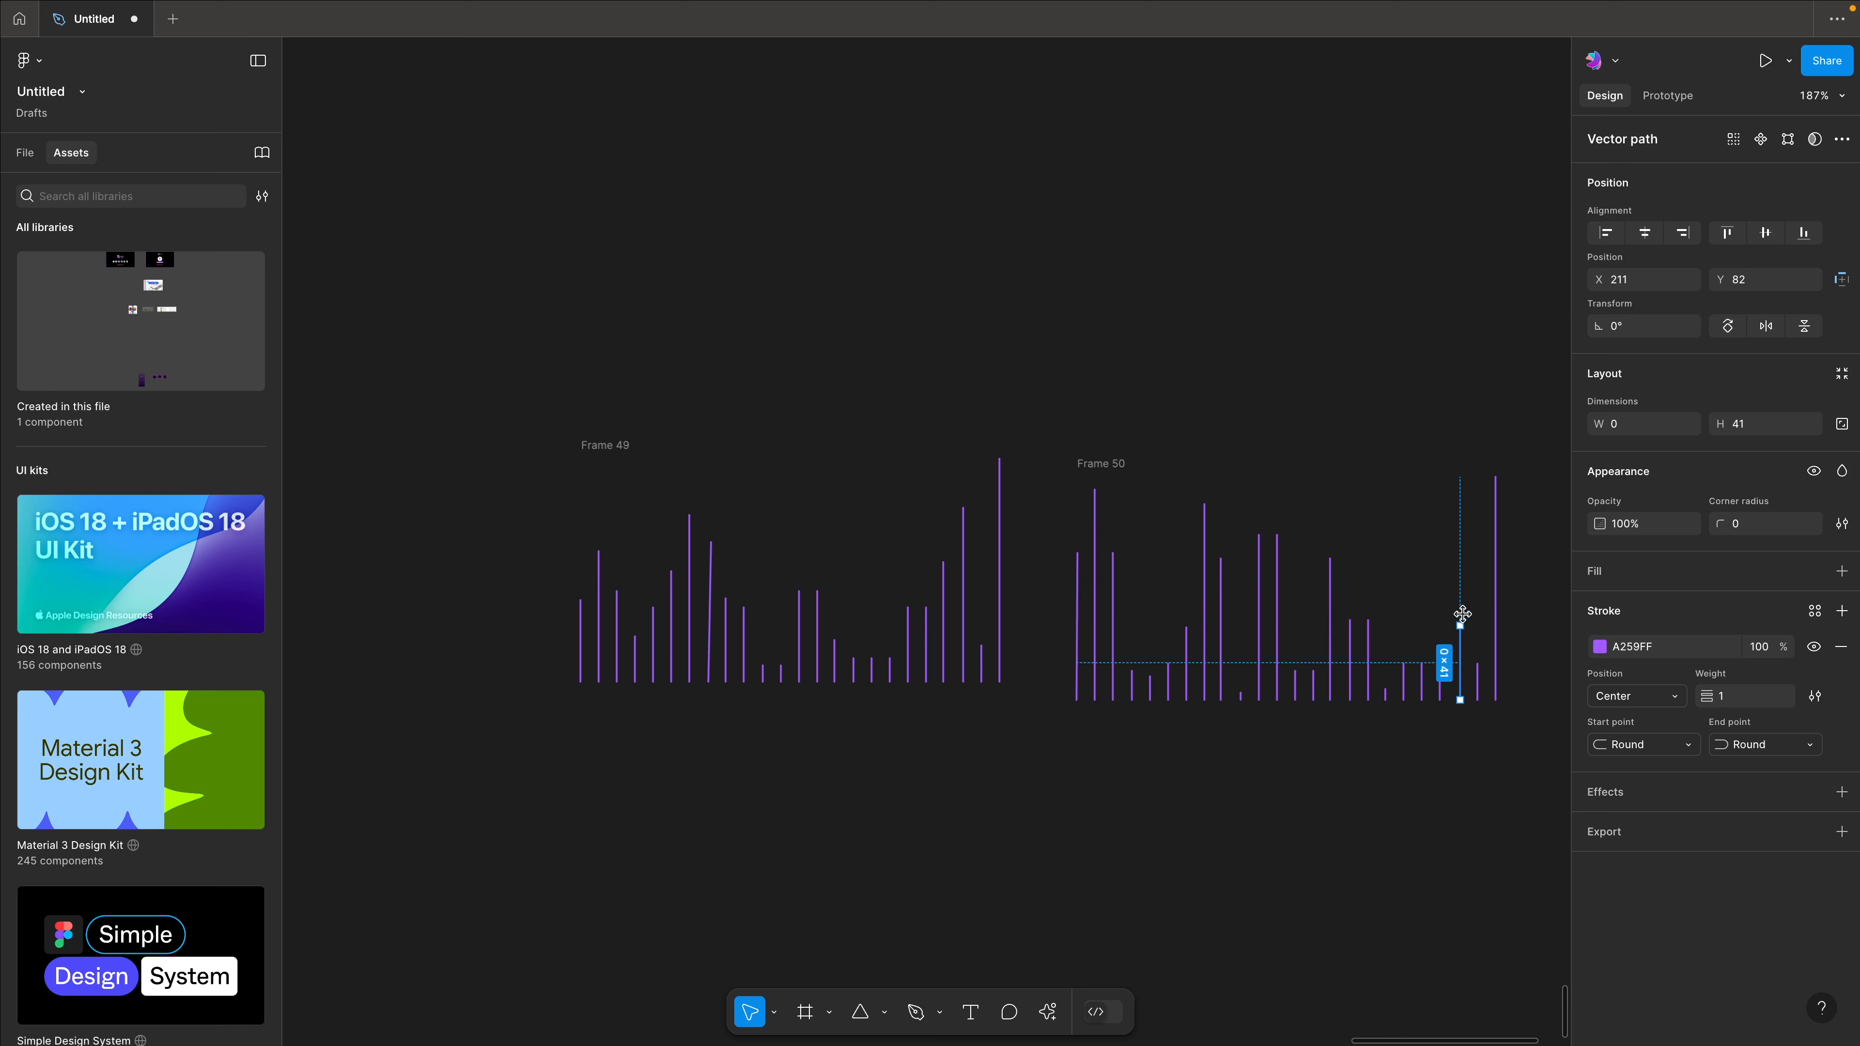
{"action": "left_click", "coordinate": [1476, 685]}
{"action": "left_click_drag", "start_coordinate": [1477, 663], "coordinate": [1474, 595]}
{"action": "left_click", "coordinate": [1494, 564]}
{"action": "left_click_drag", "start_coordinate": [1496, 479], "coordinate": [1509, 634]}
{"action": "left_click", "coordinate": [1519, 613]}
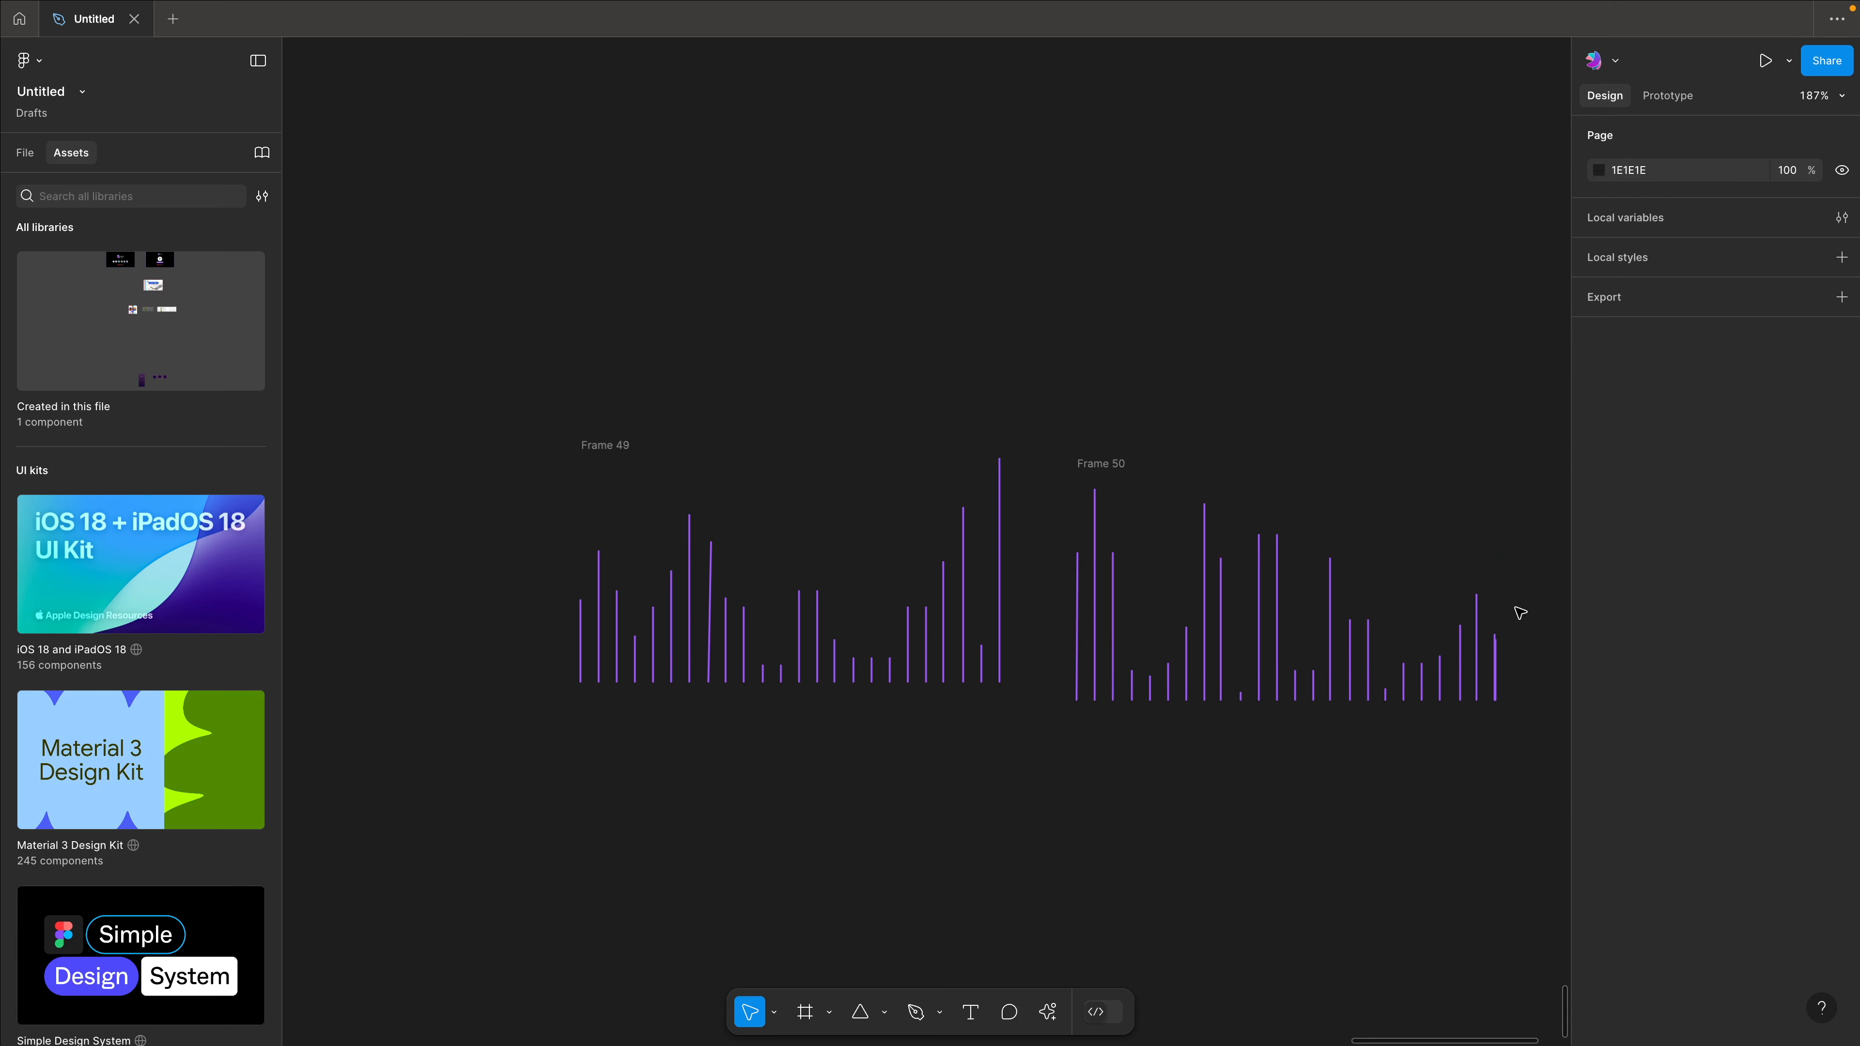
Duplicate the second frame of lines beside itself and give the third frame's lines a new height pattern.
{"action": "scroll", "coordinate": [1061, 420], "scroll_direction": "right", "scroll_amount": 5}
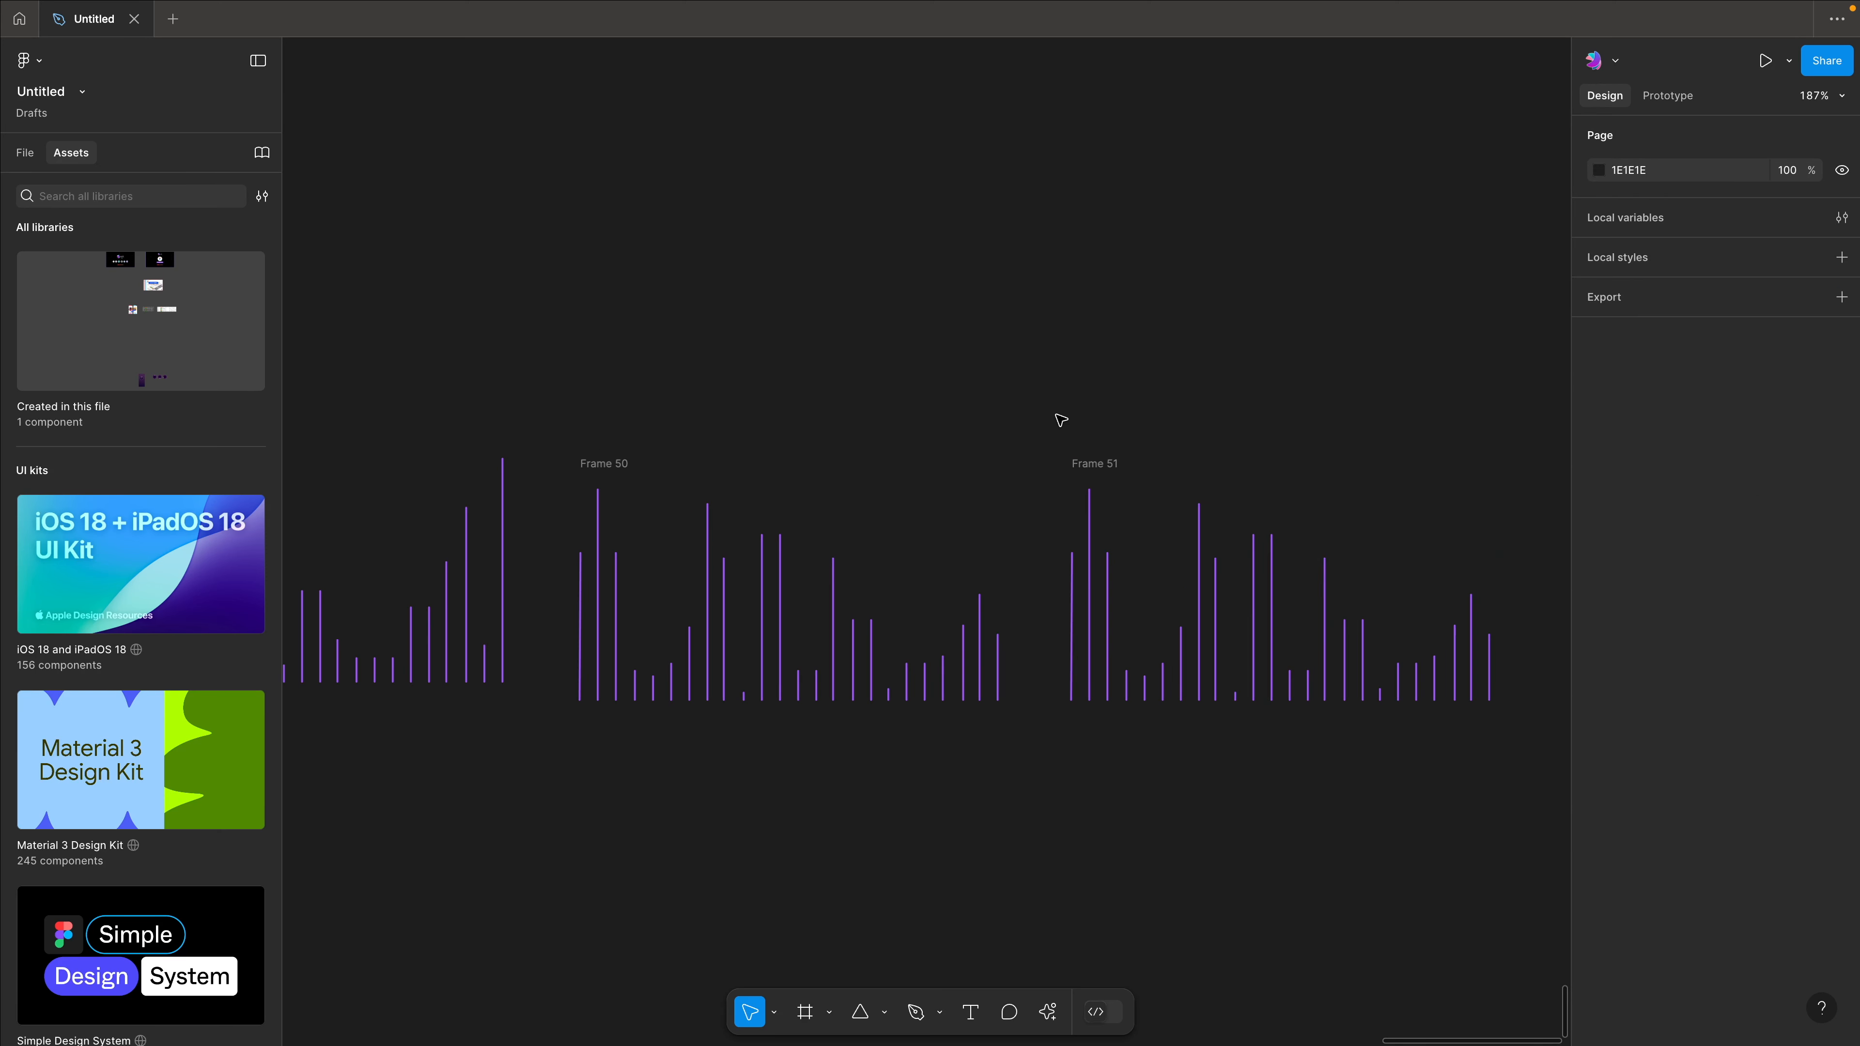
{"action": "scroll", "coordinate": [967, 464], "scroll_direction": "down", "scroll_amount": 3}
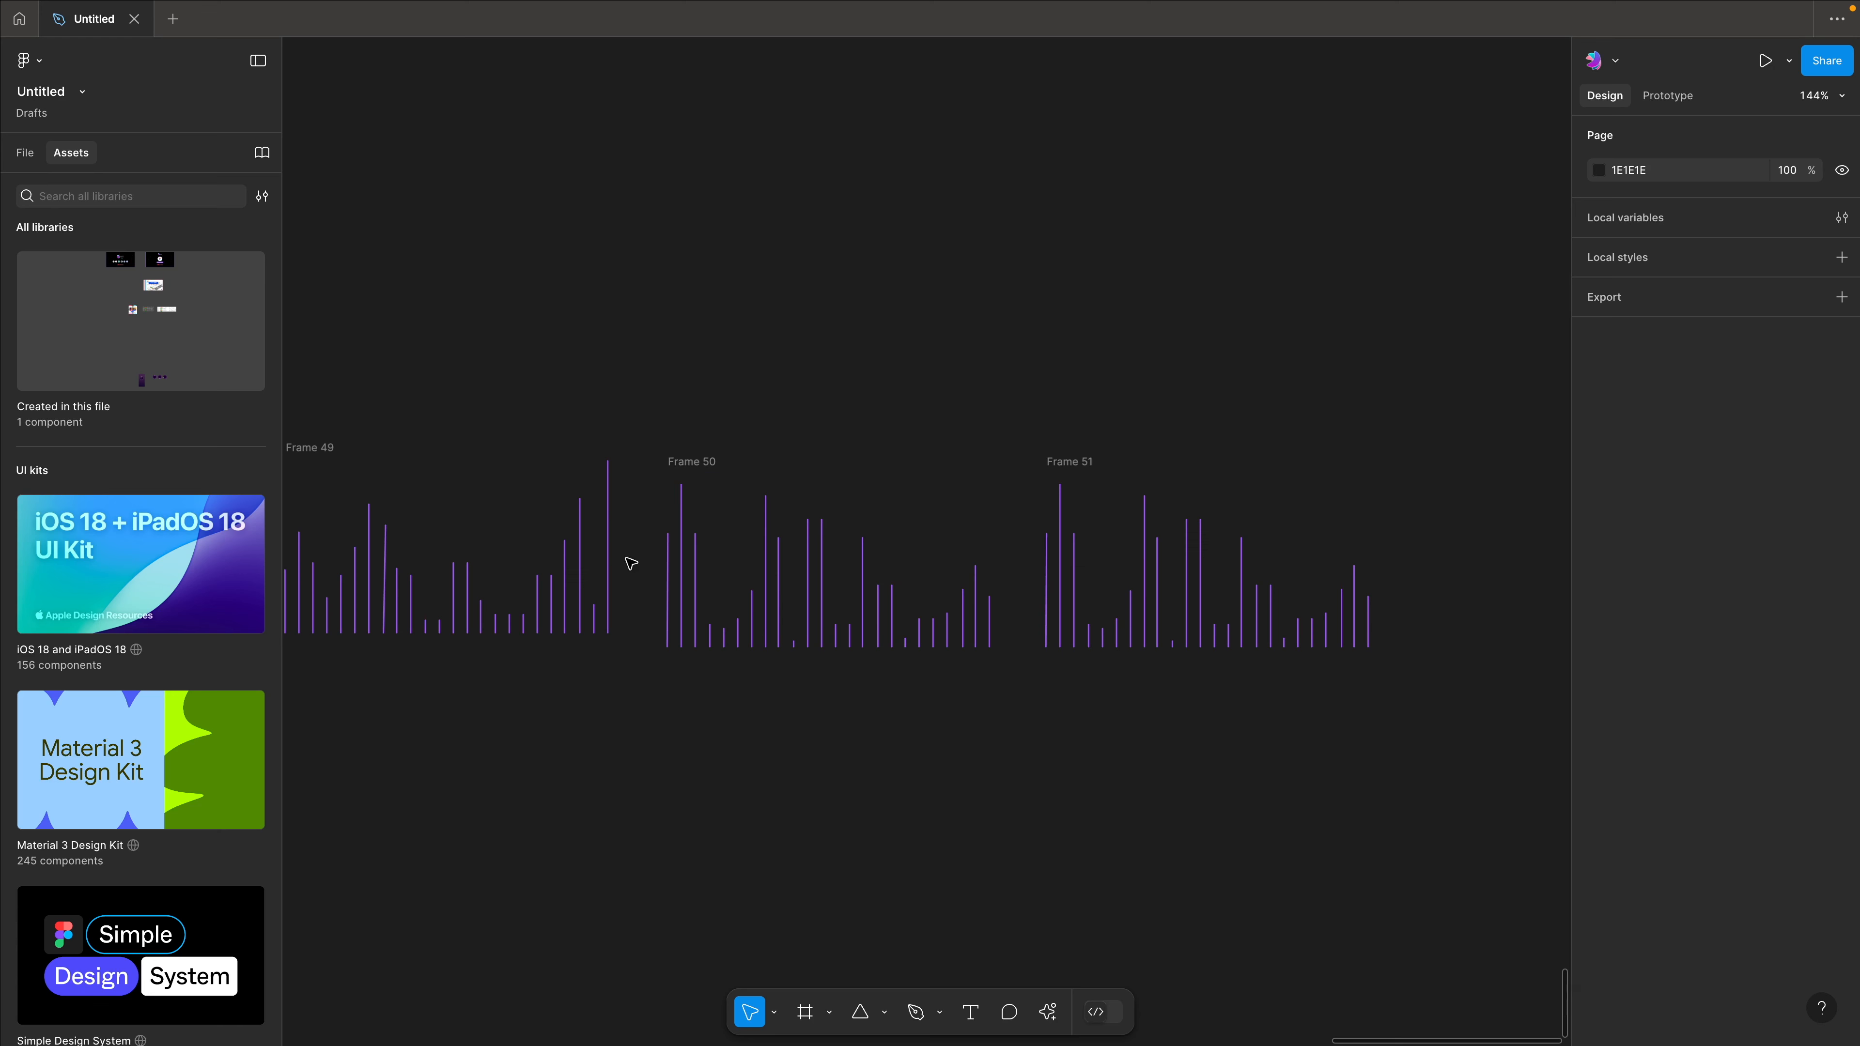
{"action": "scroll", "coordinate": [1043, 431], "scroll_direction": "up", "scroll_amount": 4}
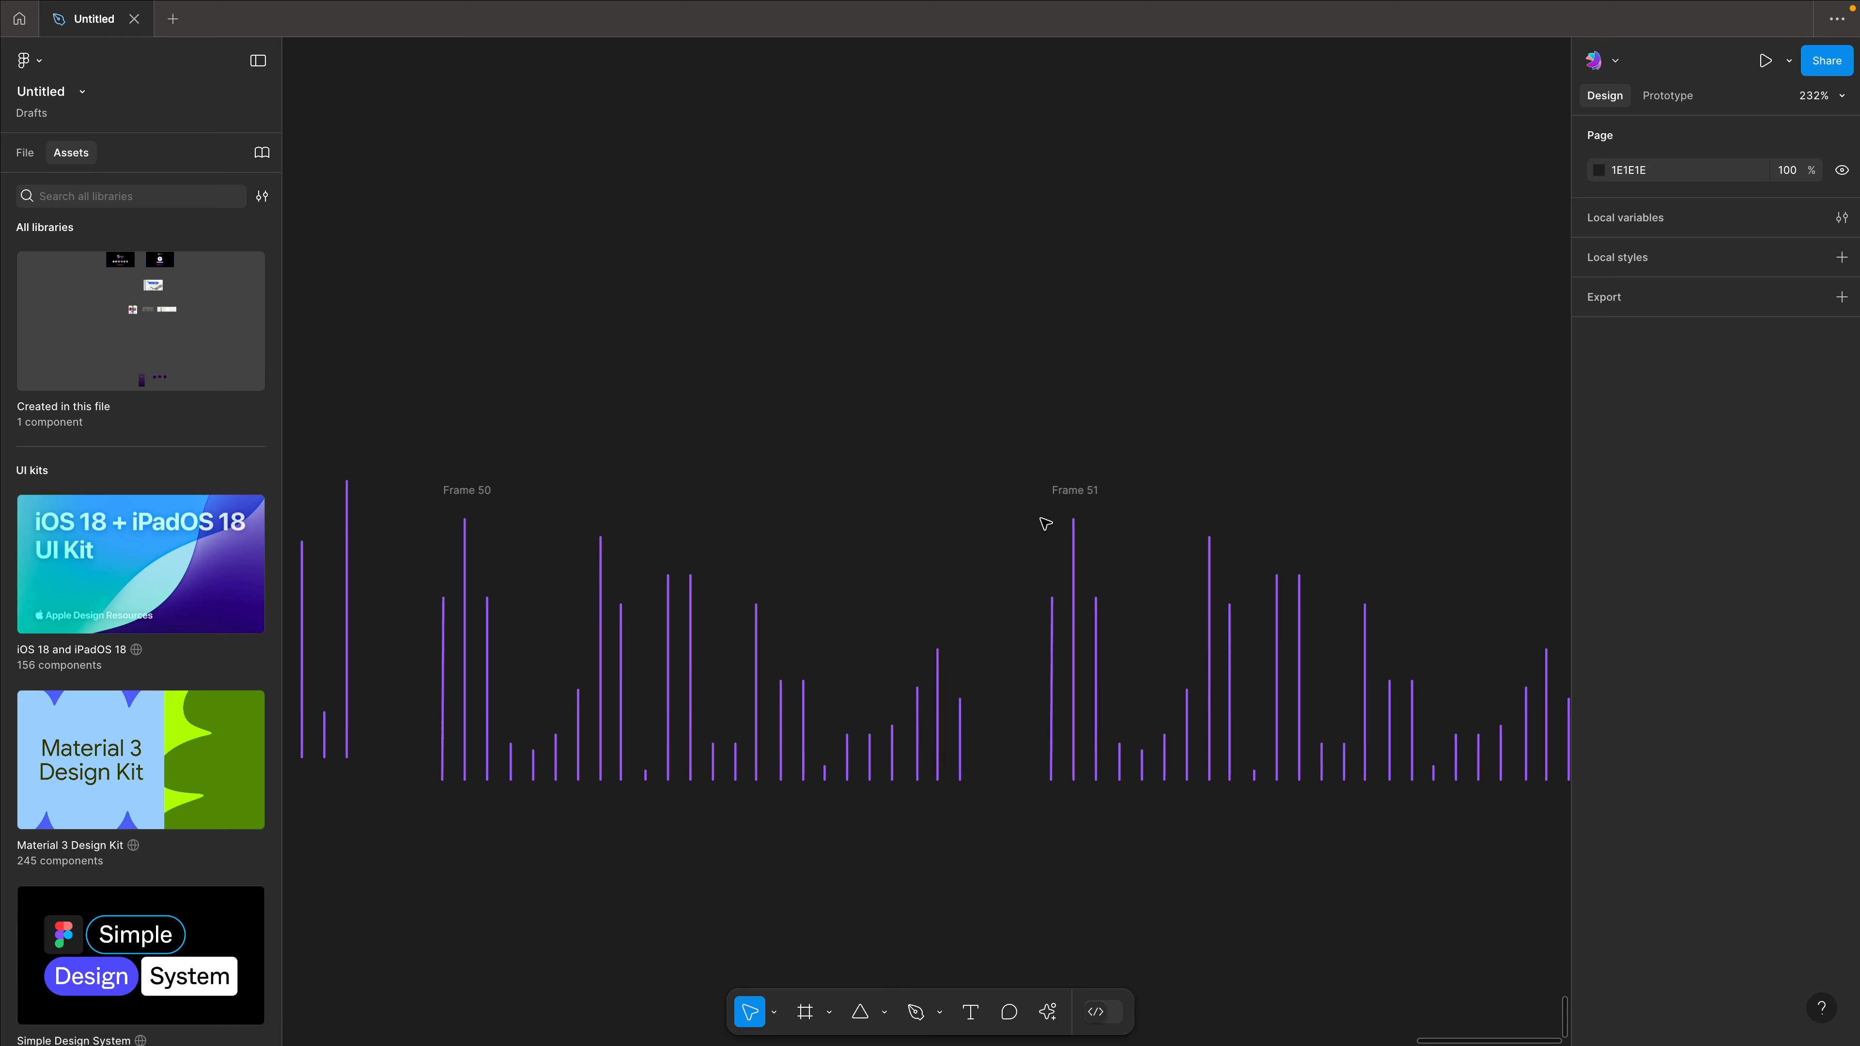
{"action": "scroll", "coordinate": [1046, 525], "scroll_direction": "down", "scroll_amount": 1}
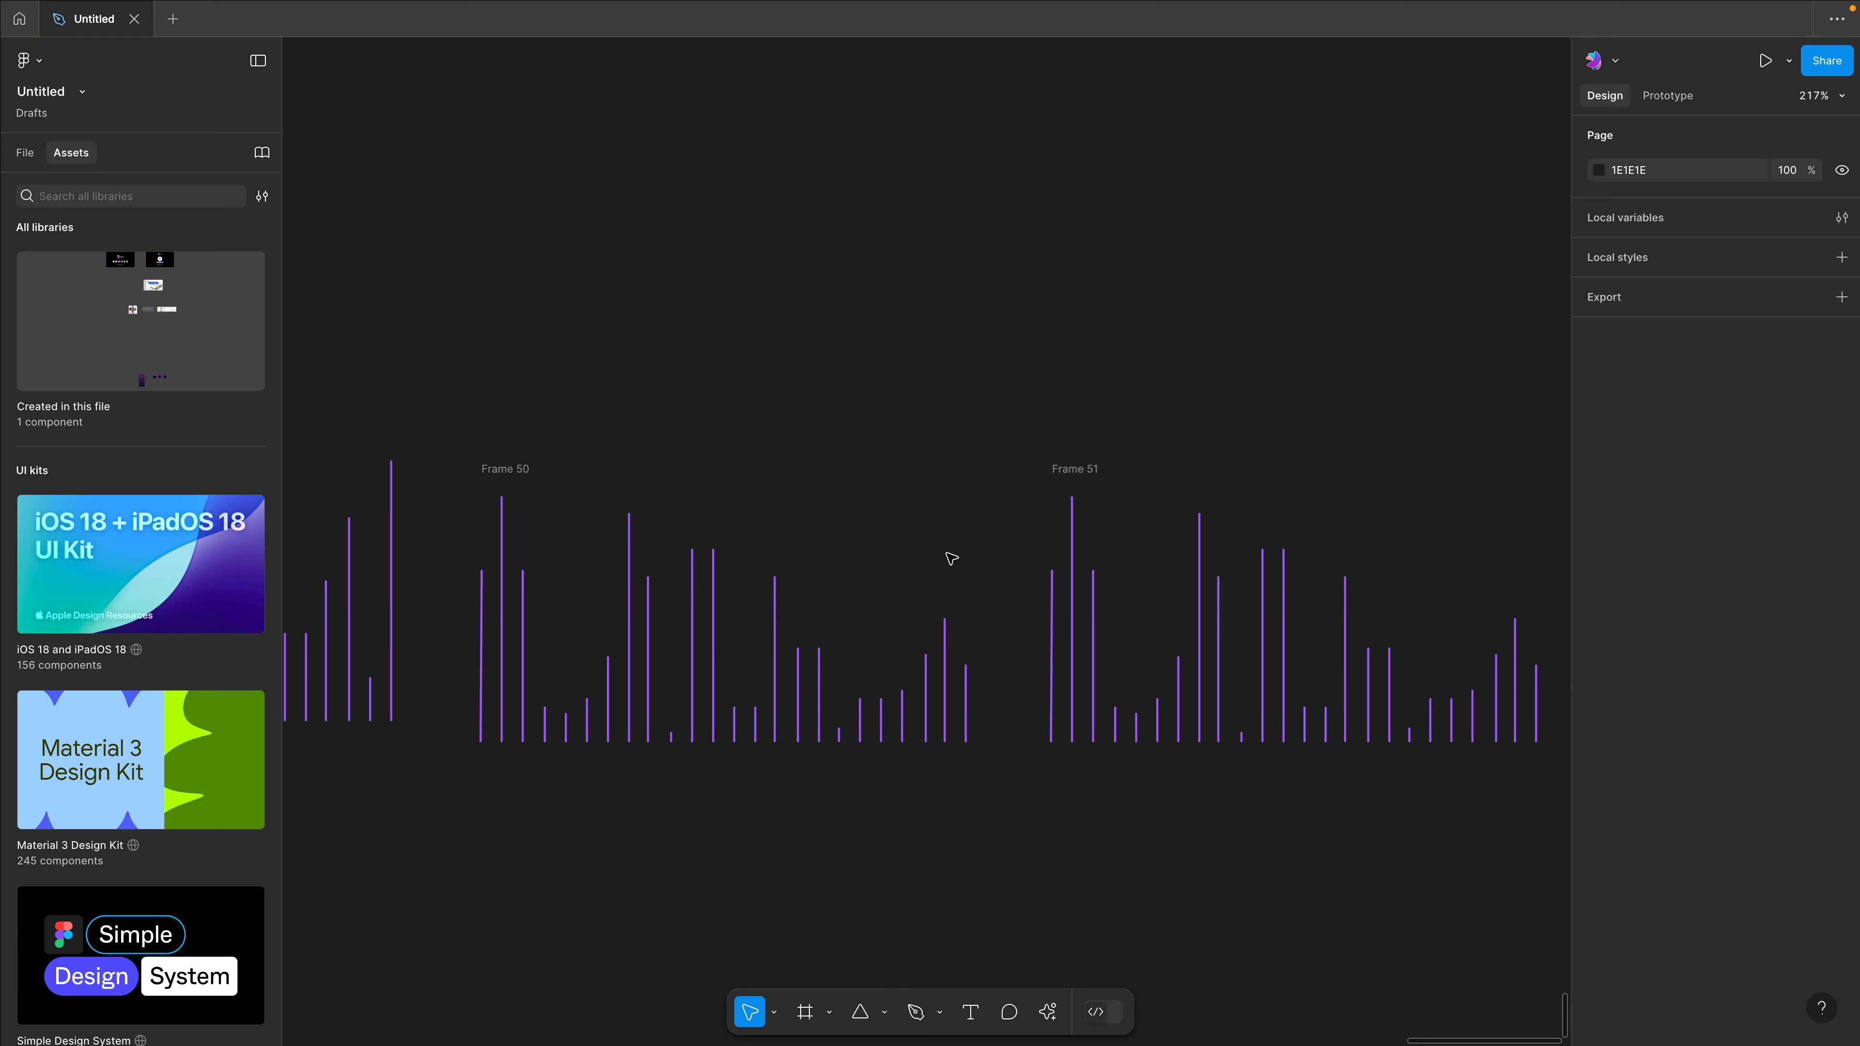
{"action": "left_click_drag", "start_coordinate": [1045, 604], "coordinate": [1073, 507]}
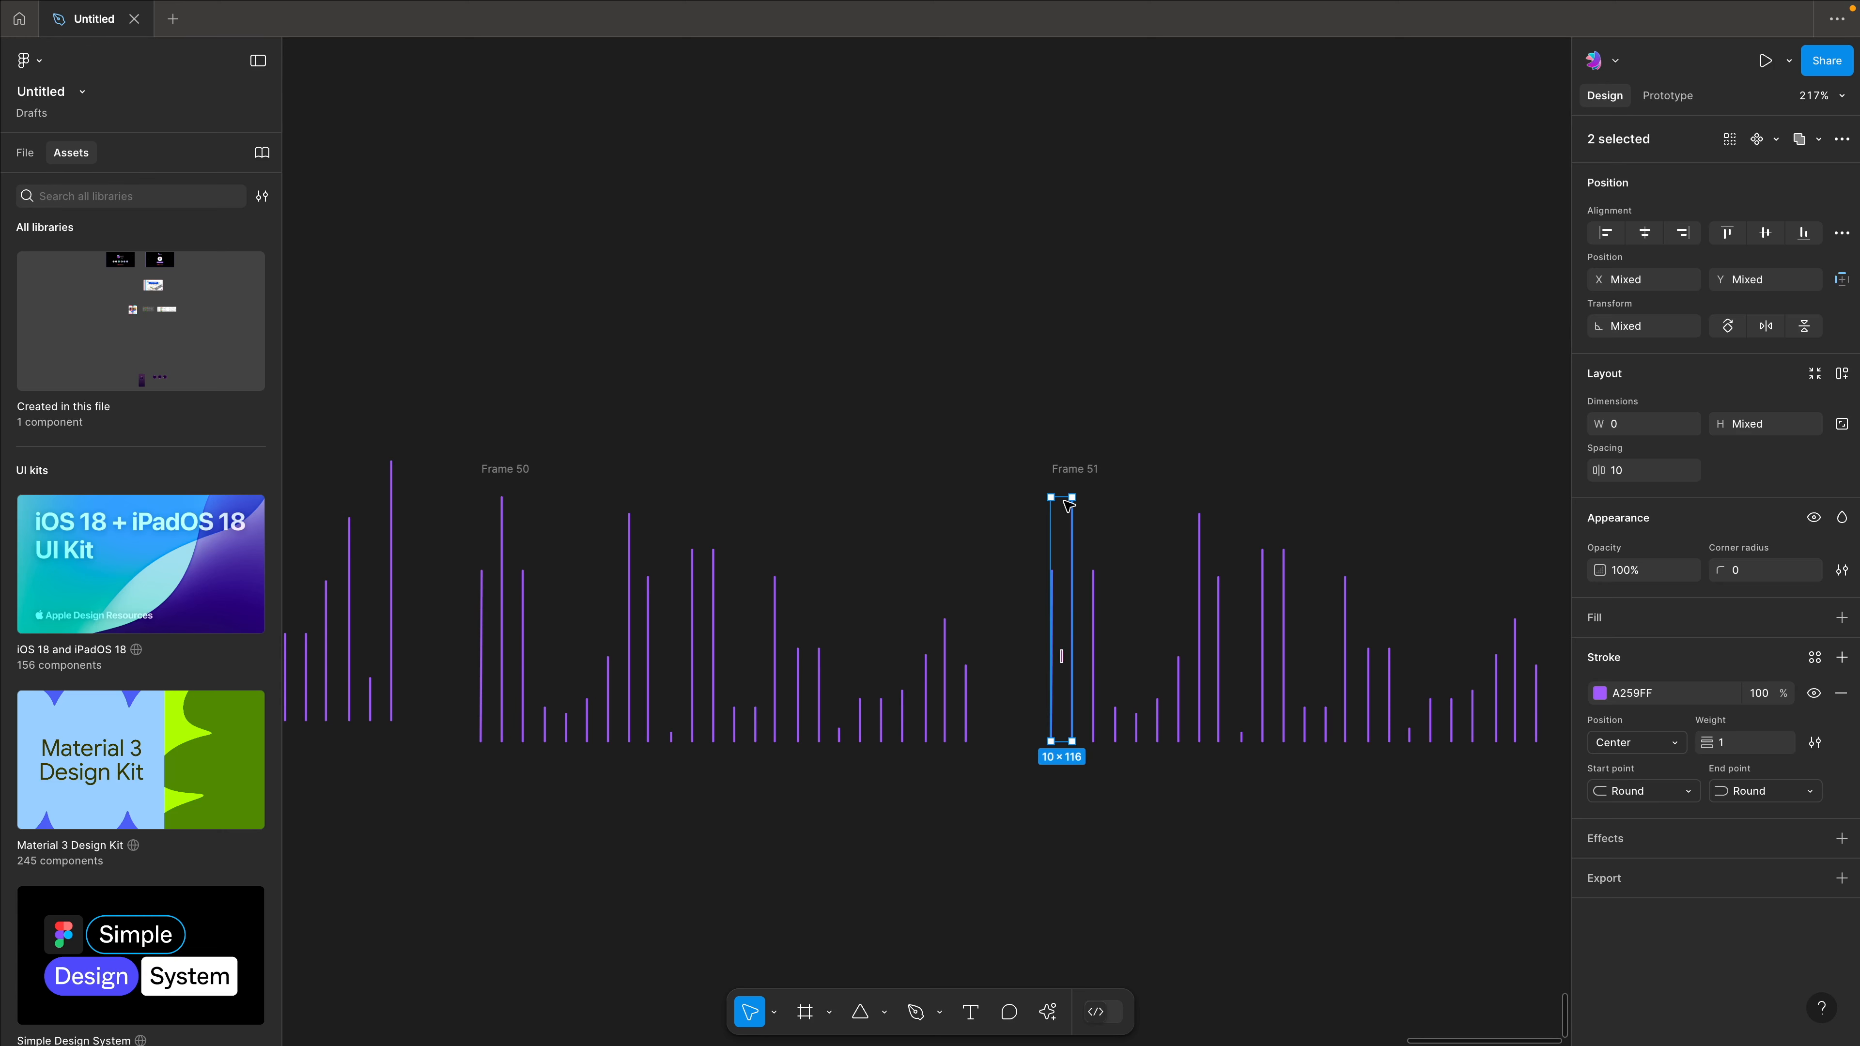
{"action": "left_click", "coordinate": [628, 401]}
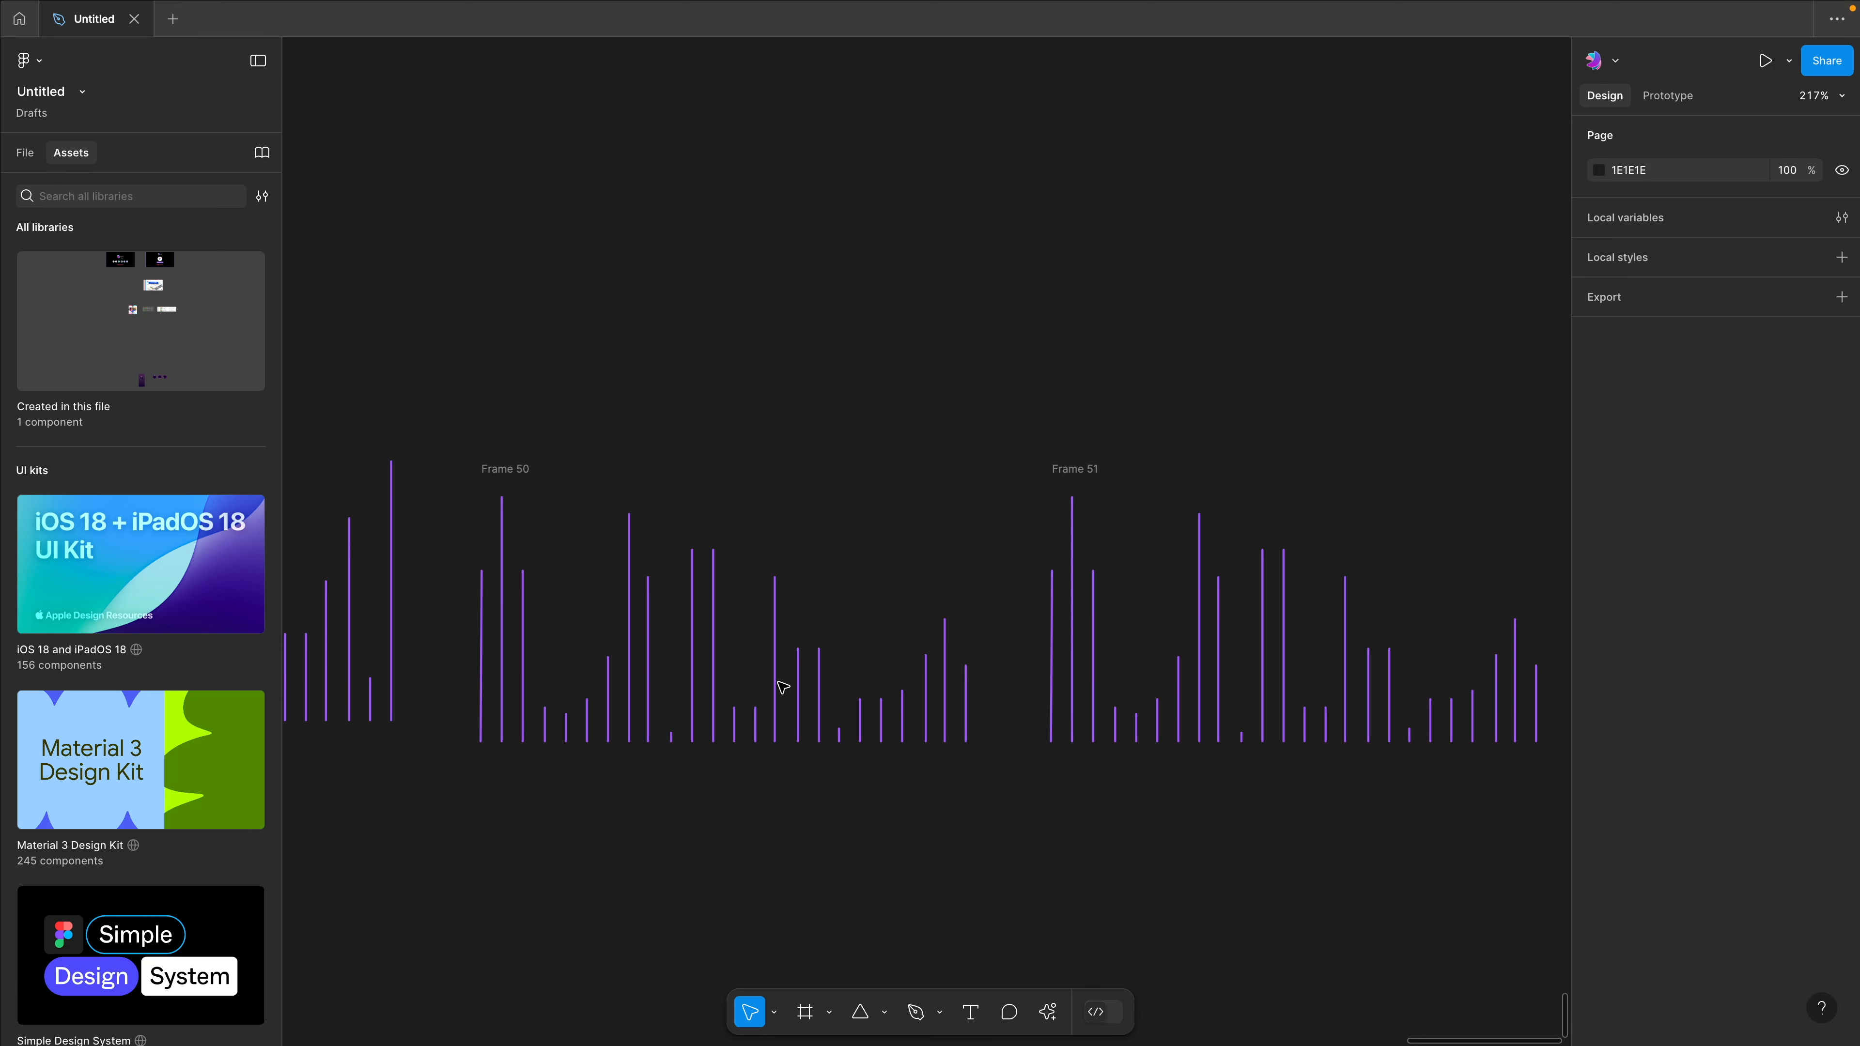
{"action": "scroll", "coordinate": [1048, 618], "scroll_direction": "down", "scroll_amount": 6}
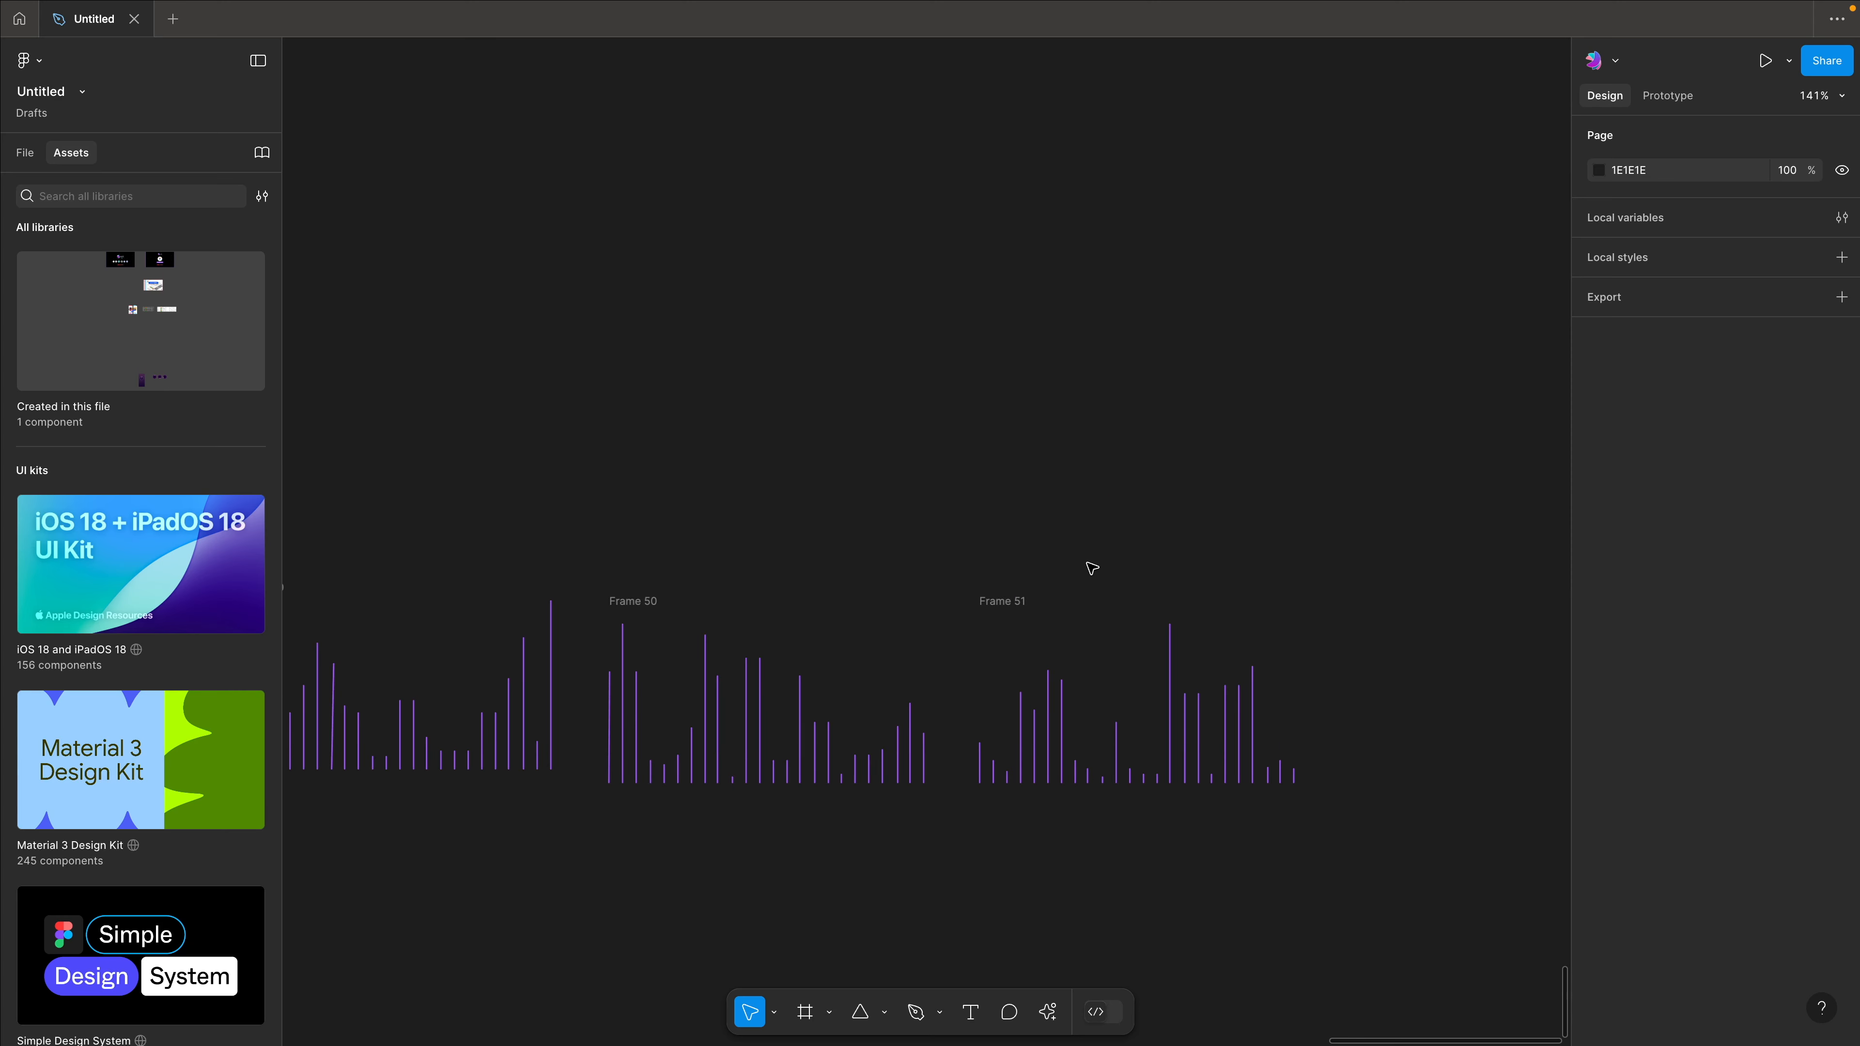
Widen all three line frames together to about 303 px.
{"action": "left_click", "coordinate": [1019, 600]}
{"action": "scroll", "coordinate": [1036, 549], "scroll_direction": "left", "scroll_amount": 4}
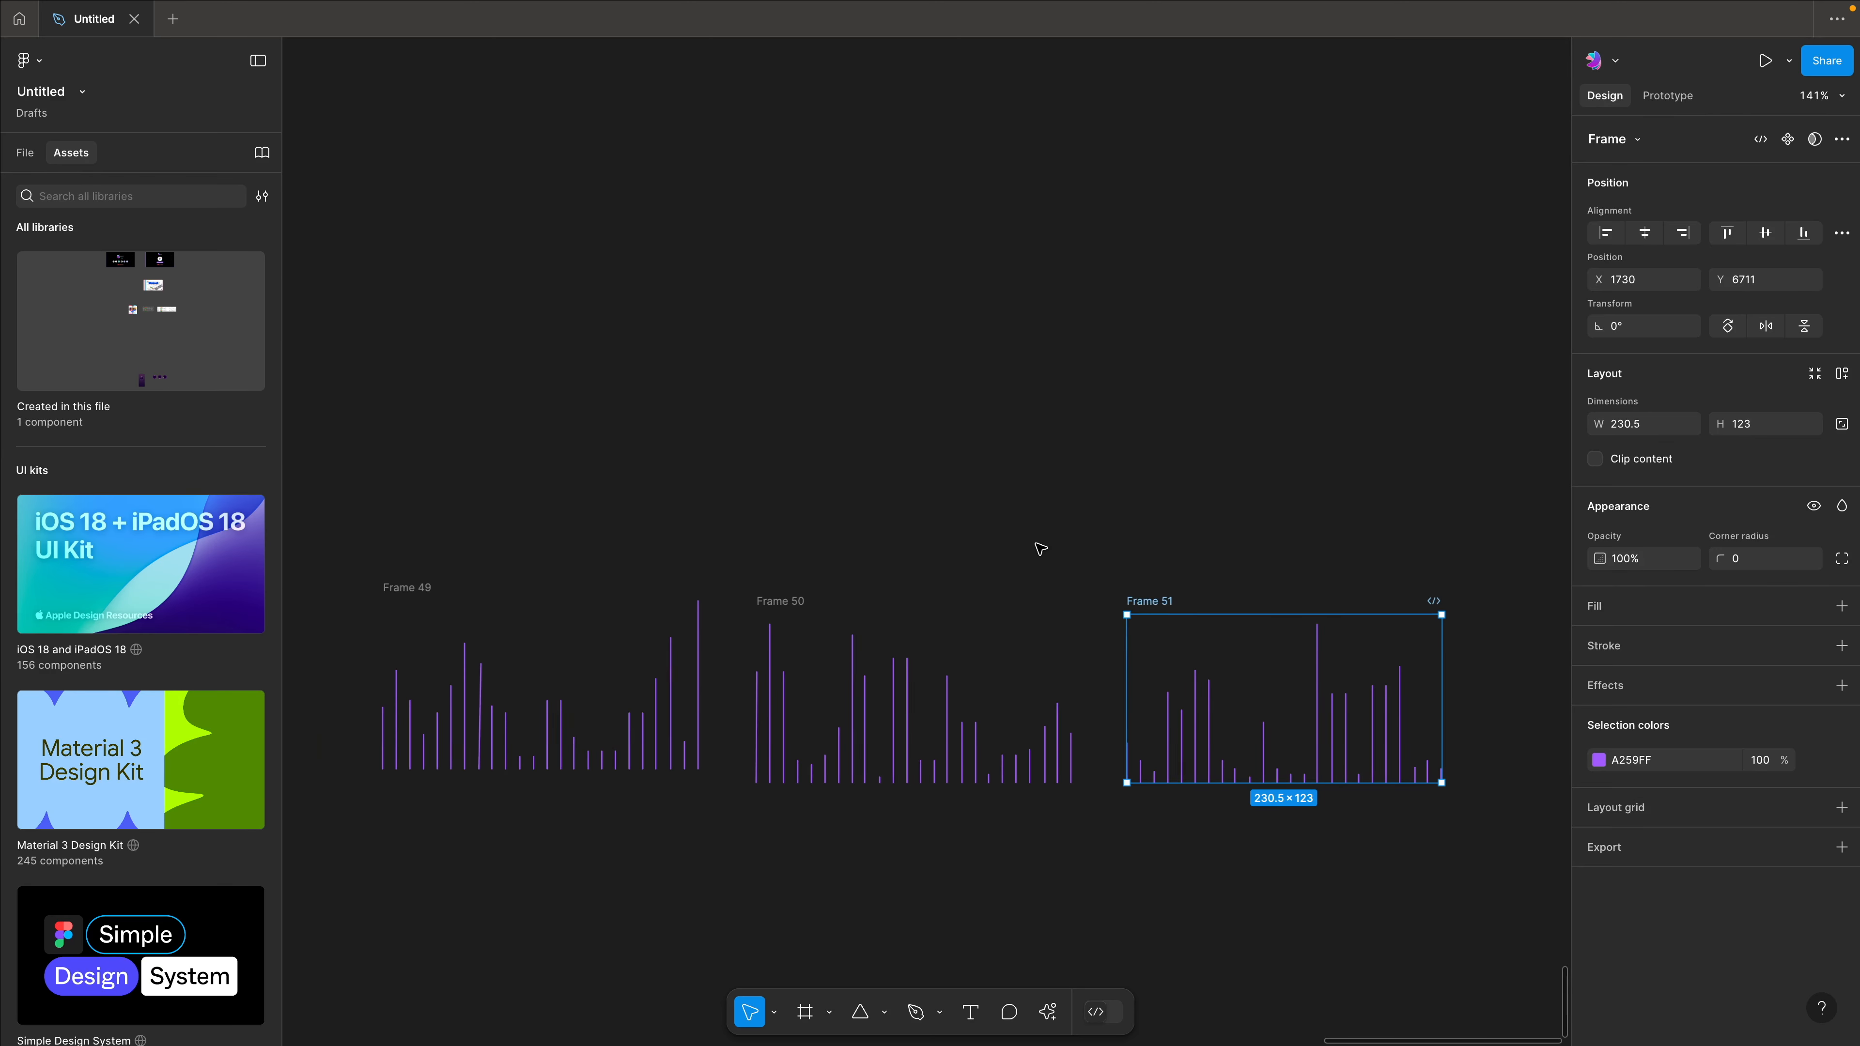
{"action": "left_click", "coordinate": [913, 600]}
{"action": "scroll", "coordinate": [1101, 559], "scroll_direction": "down", "scroll_amount": 4}
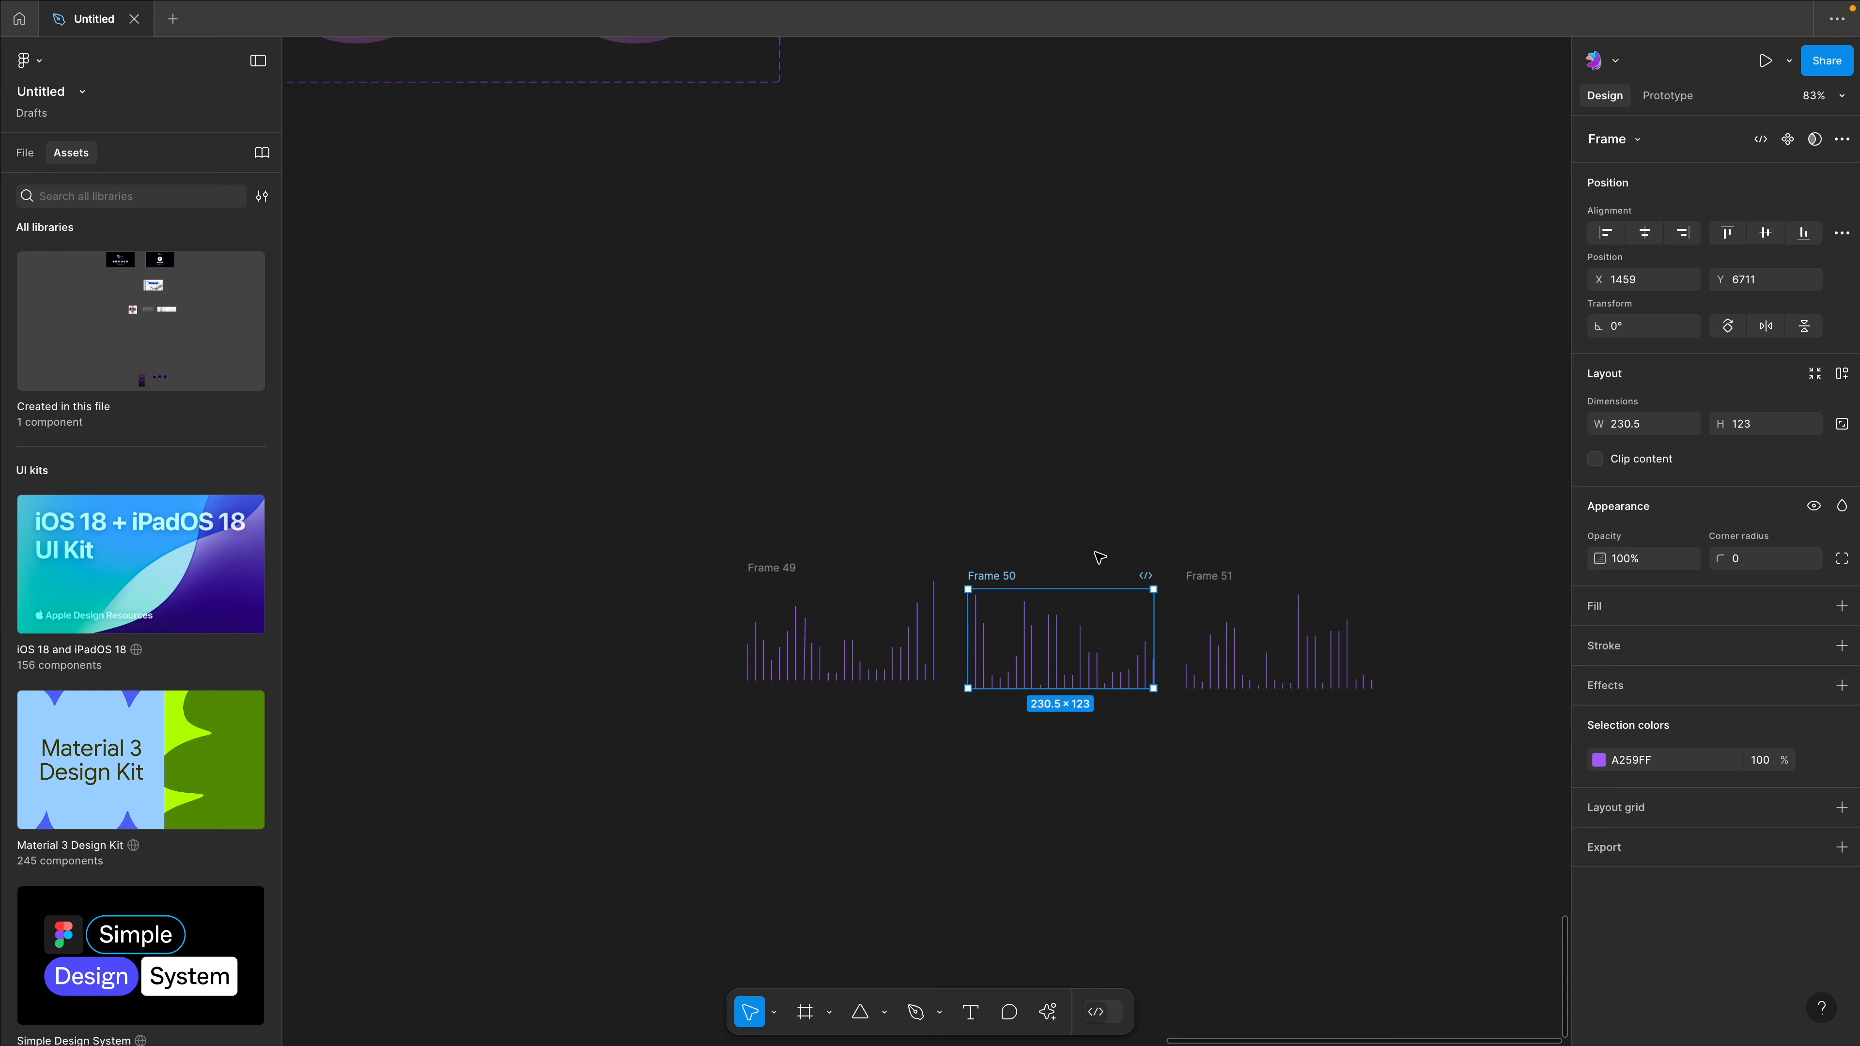
{"action": "left_click", "coordinate": [1203, 571]}
{"action": "left_click", "coordinate": [989, 574], "text": "shift"}
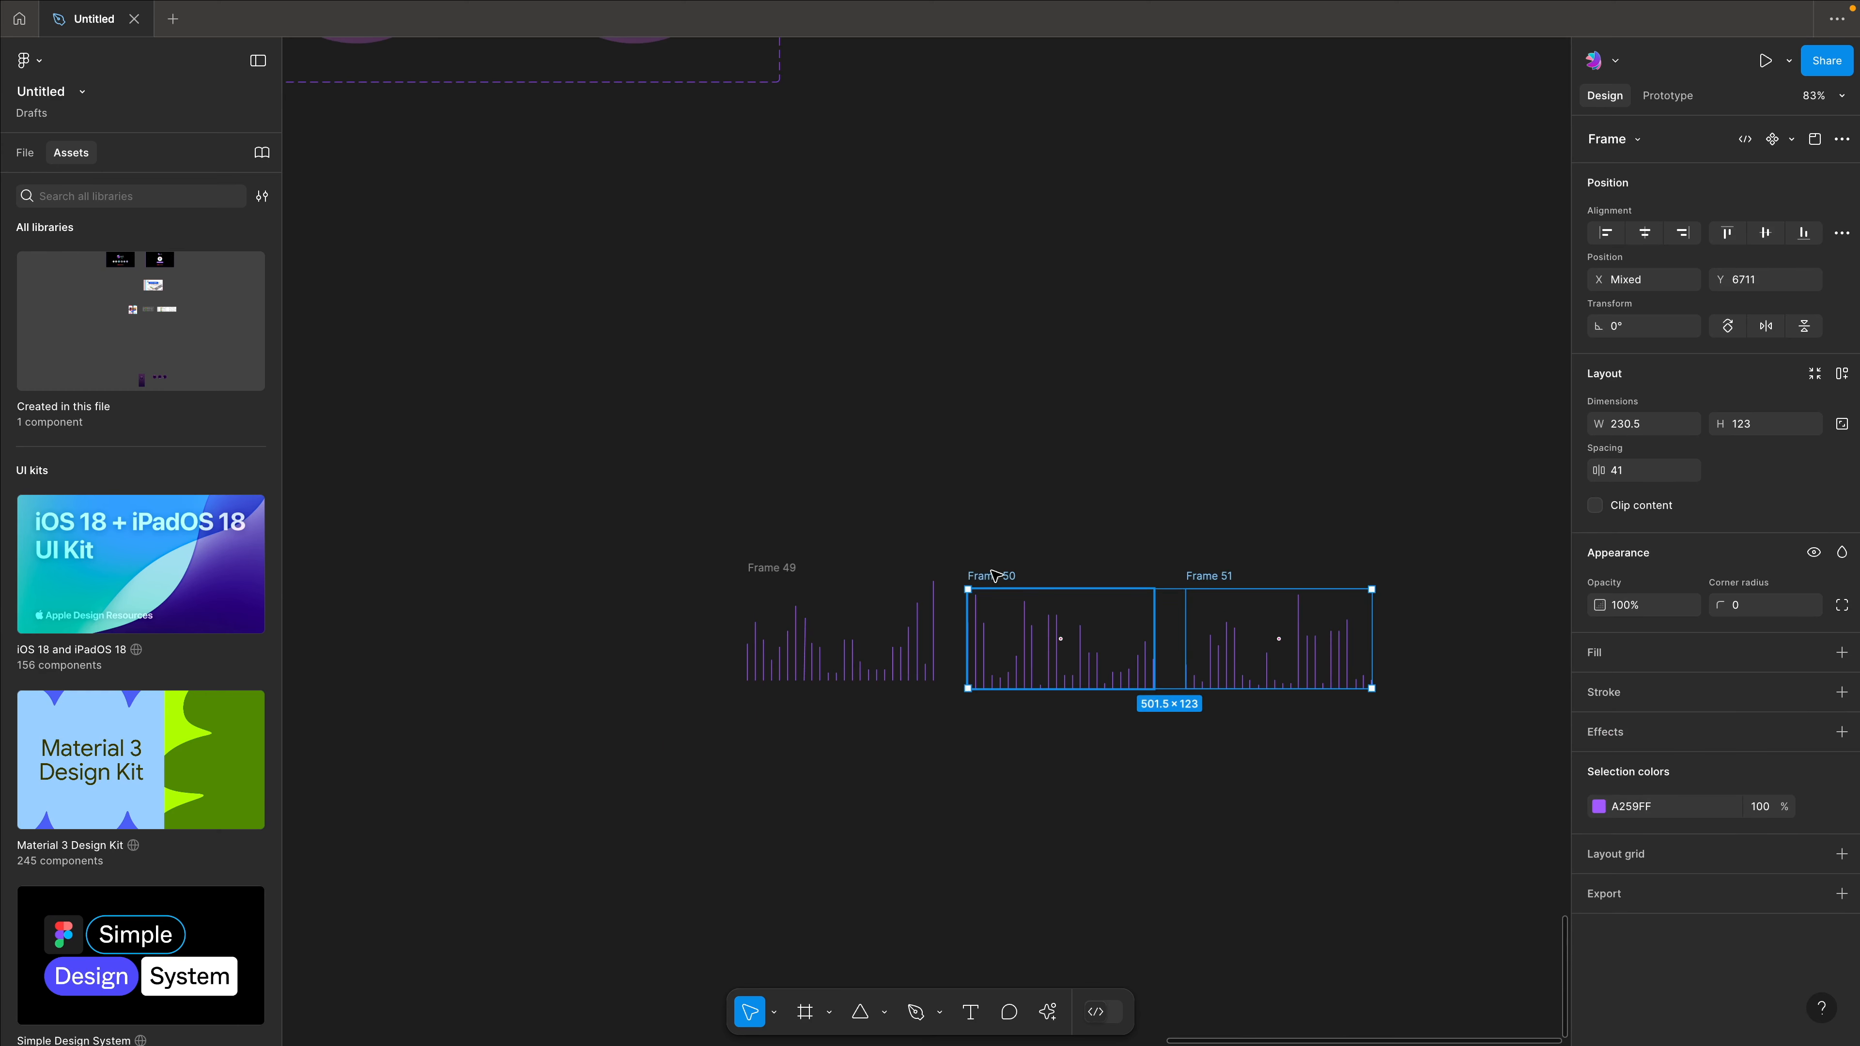
{"action": "left_click", "coordinate": [797, 570], "text": "shift"}
{"action": "left_click_drag", "start_coordinate": [1371, 620], "coordinate": [1559, 621]}
{"action": "left_click", "coordinate": [1190, 519]}
Align the three line frames with each other along their vertical centres.
{"action": "scroll", "coordinate": [1126, 526], "scroll_direction": "right", "scroll_amount": 3}
{"action": "left_click", "coordinate": [942, 597]}
{"action": "left_click", "coordinate": [609, 573]}
{"action": "left_click", "coordinate": [892, 577]}
{"action": "left_click", "coordinate": [1179, 579]}
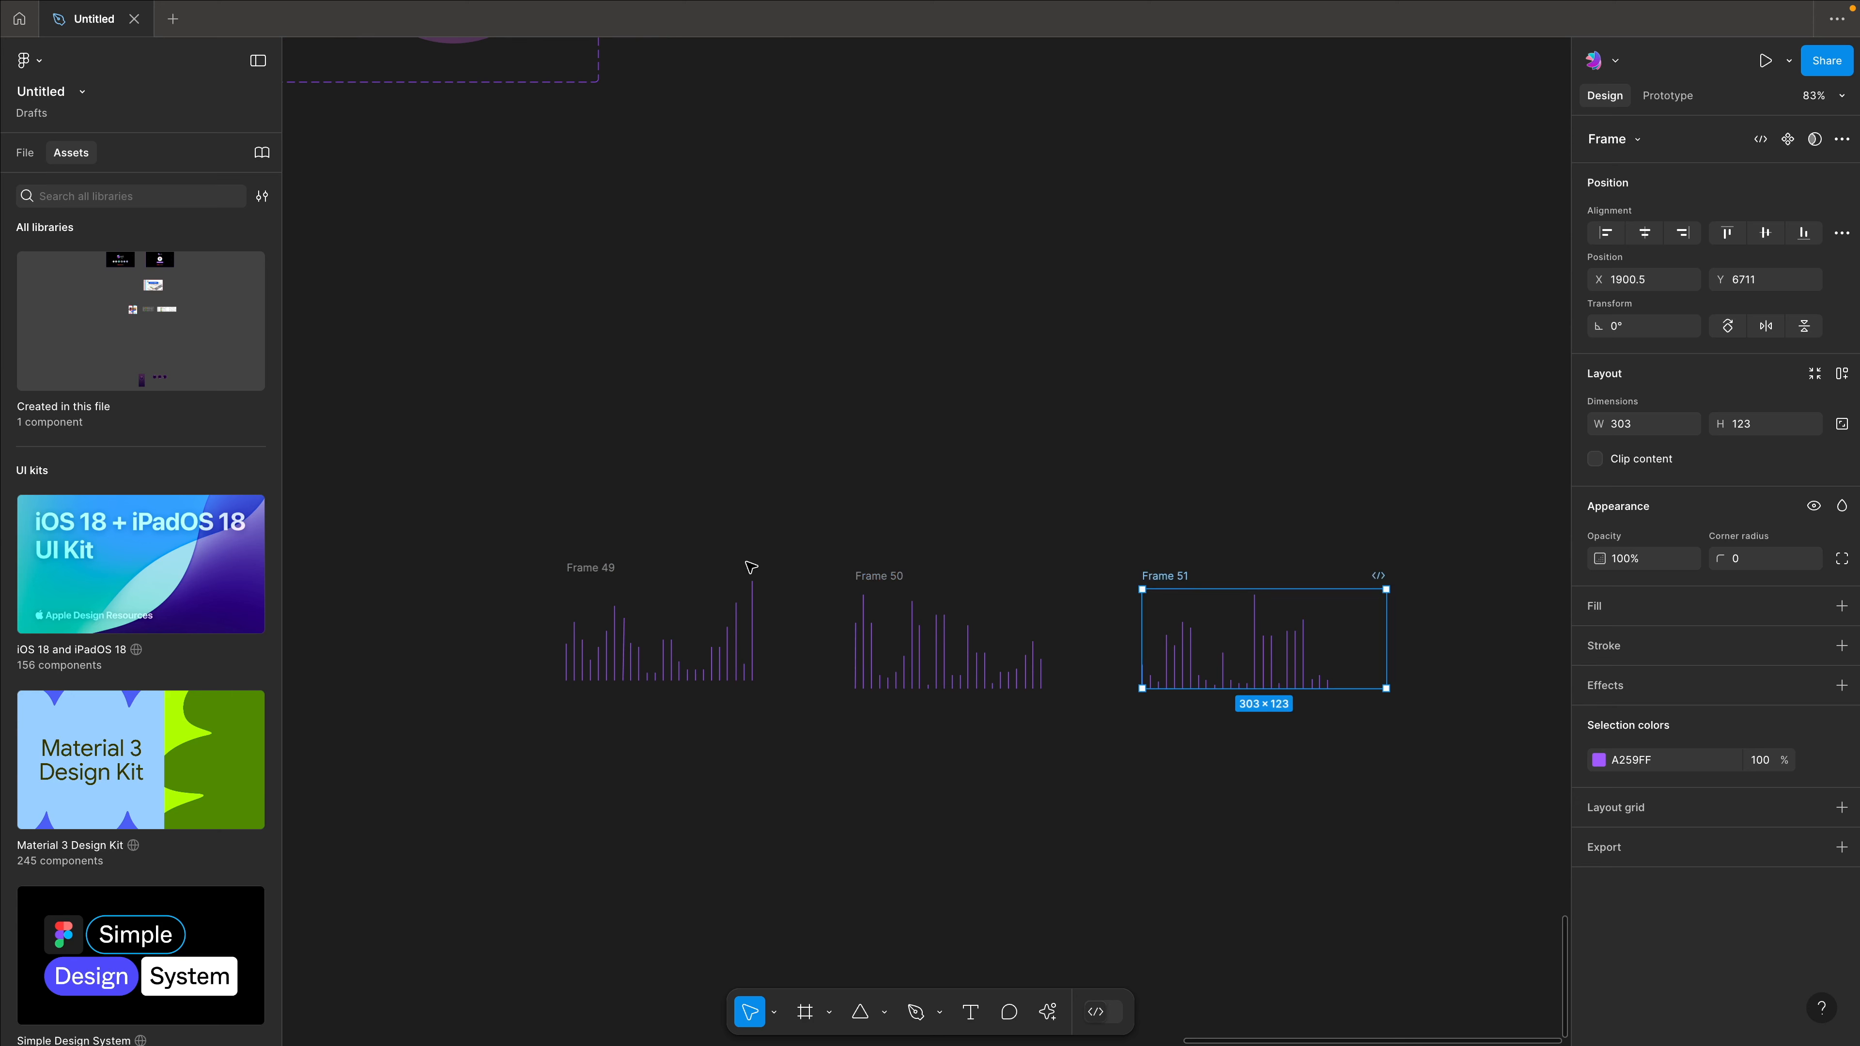
{"action": "left_click", "coordinate": [590, 572], "text": "shift"}
{"action": "left_click", "coordinate": [871, 576], "text": "shift"}
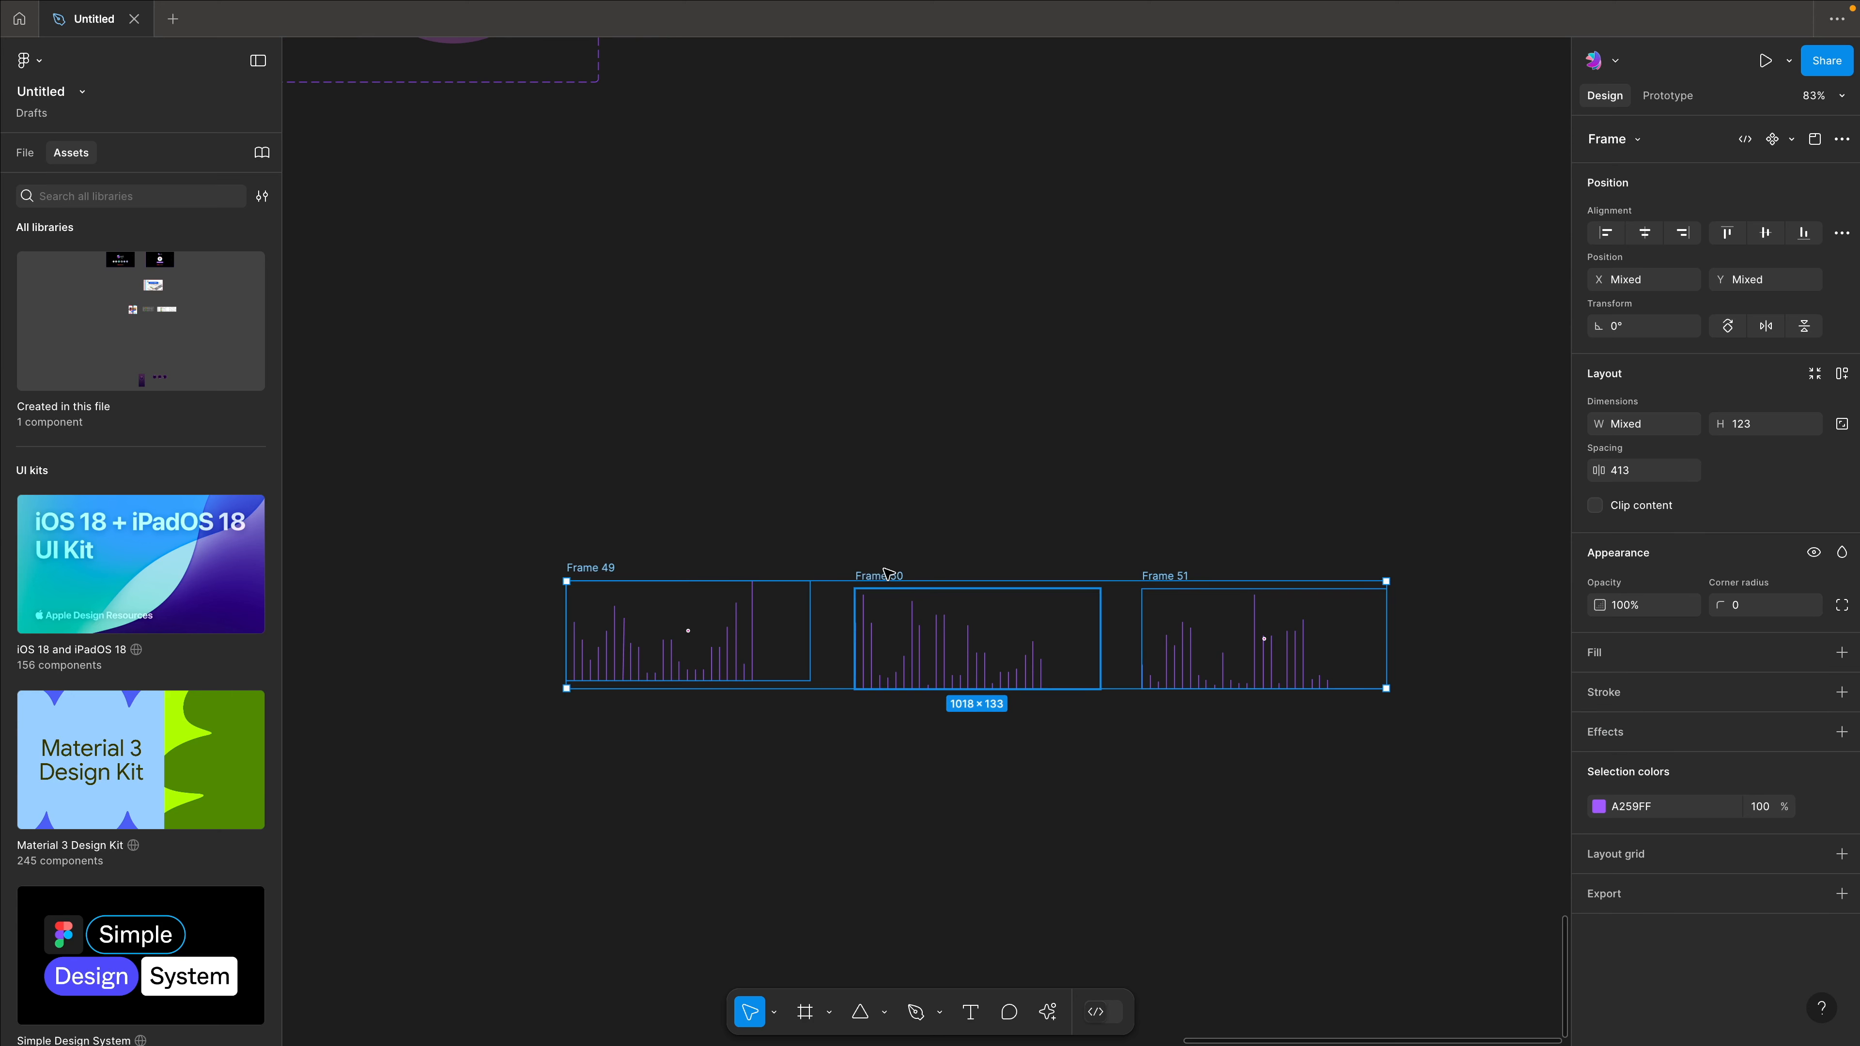
{"action": "left_click", "coordinate": [1727, 232]}
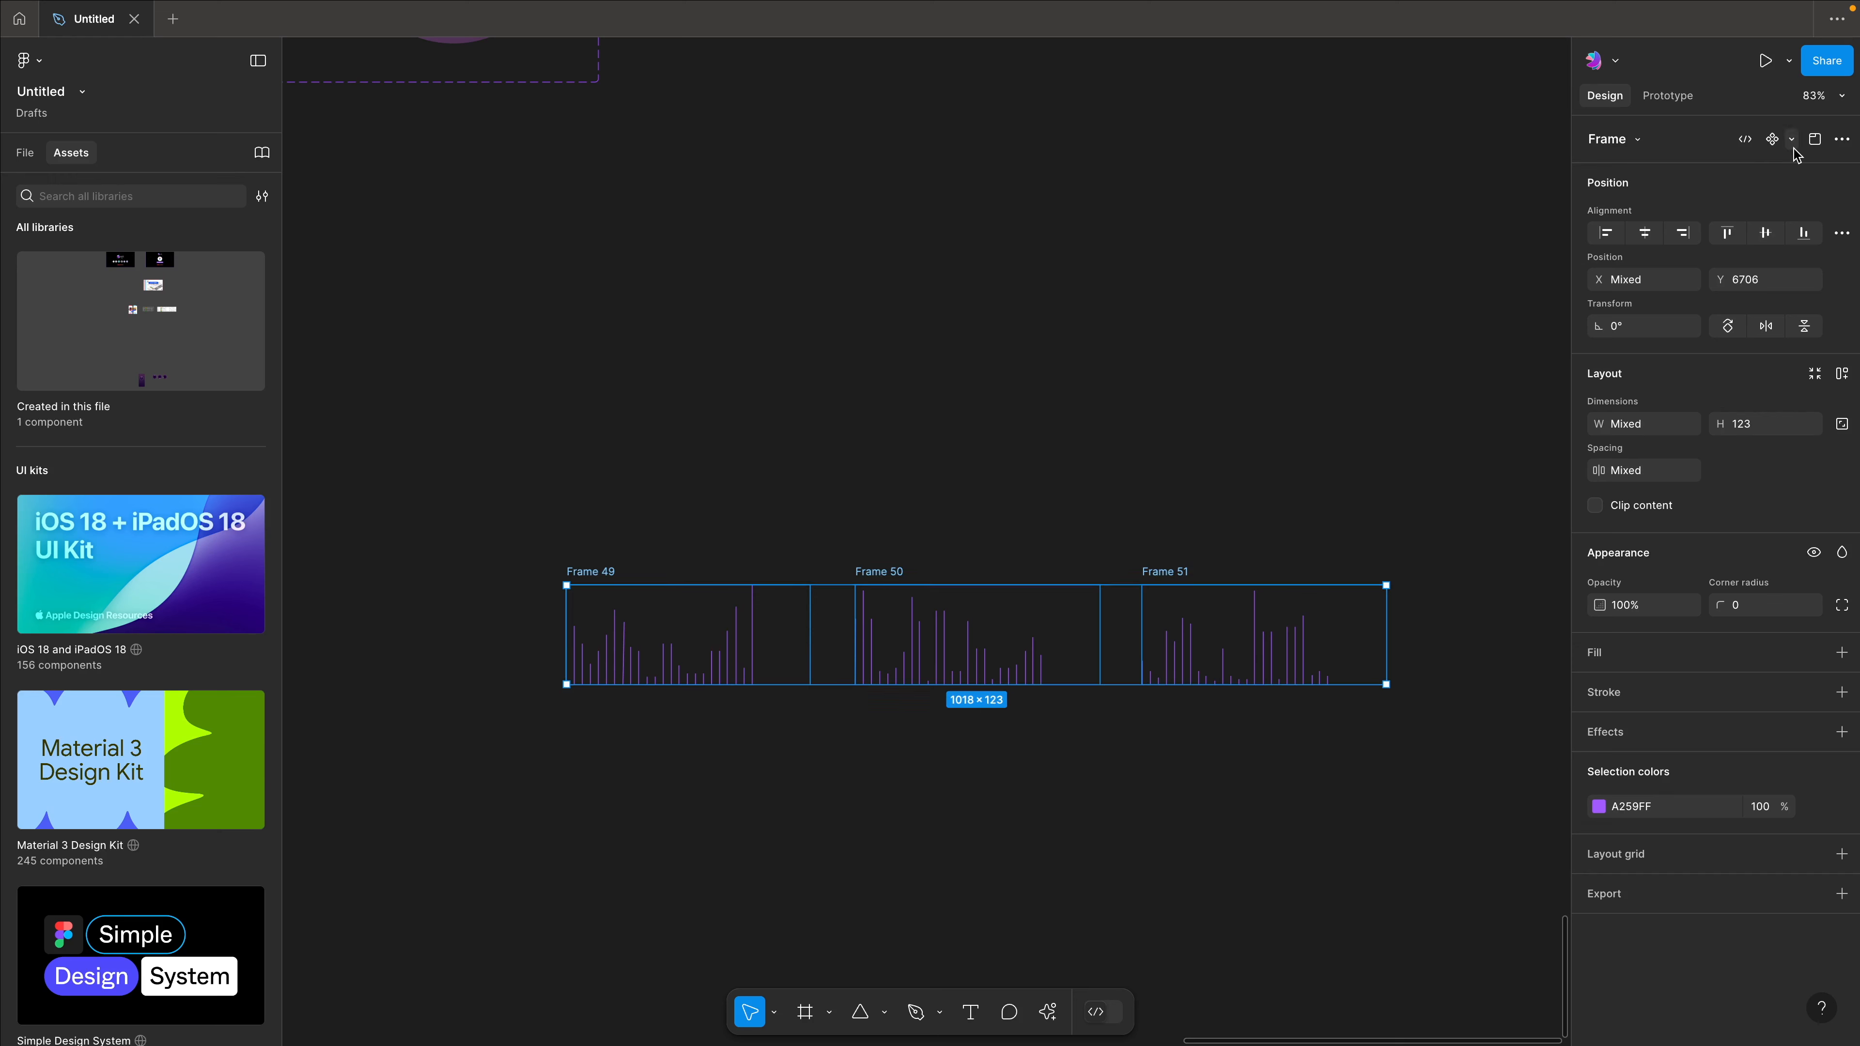
Combine the three frames into a component set and name it Line Animation.
{"action": "left_click", "coordinate": [1794, 146]}
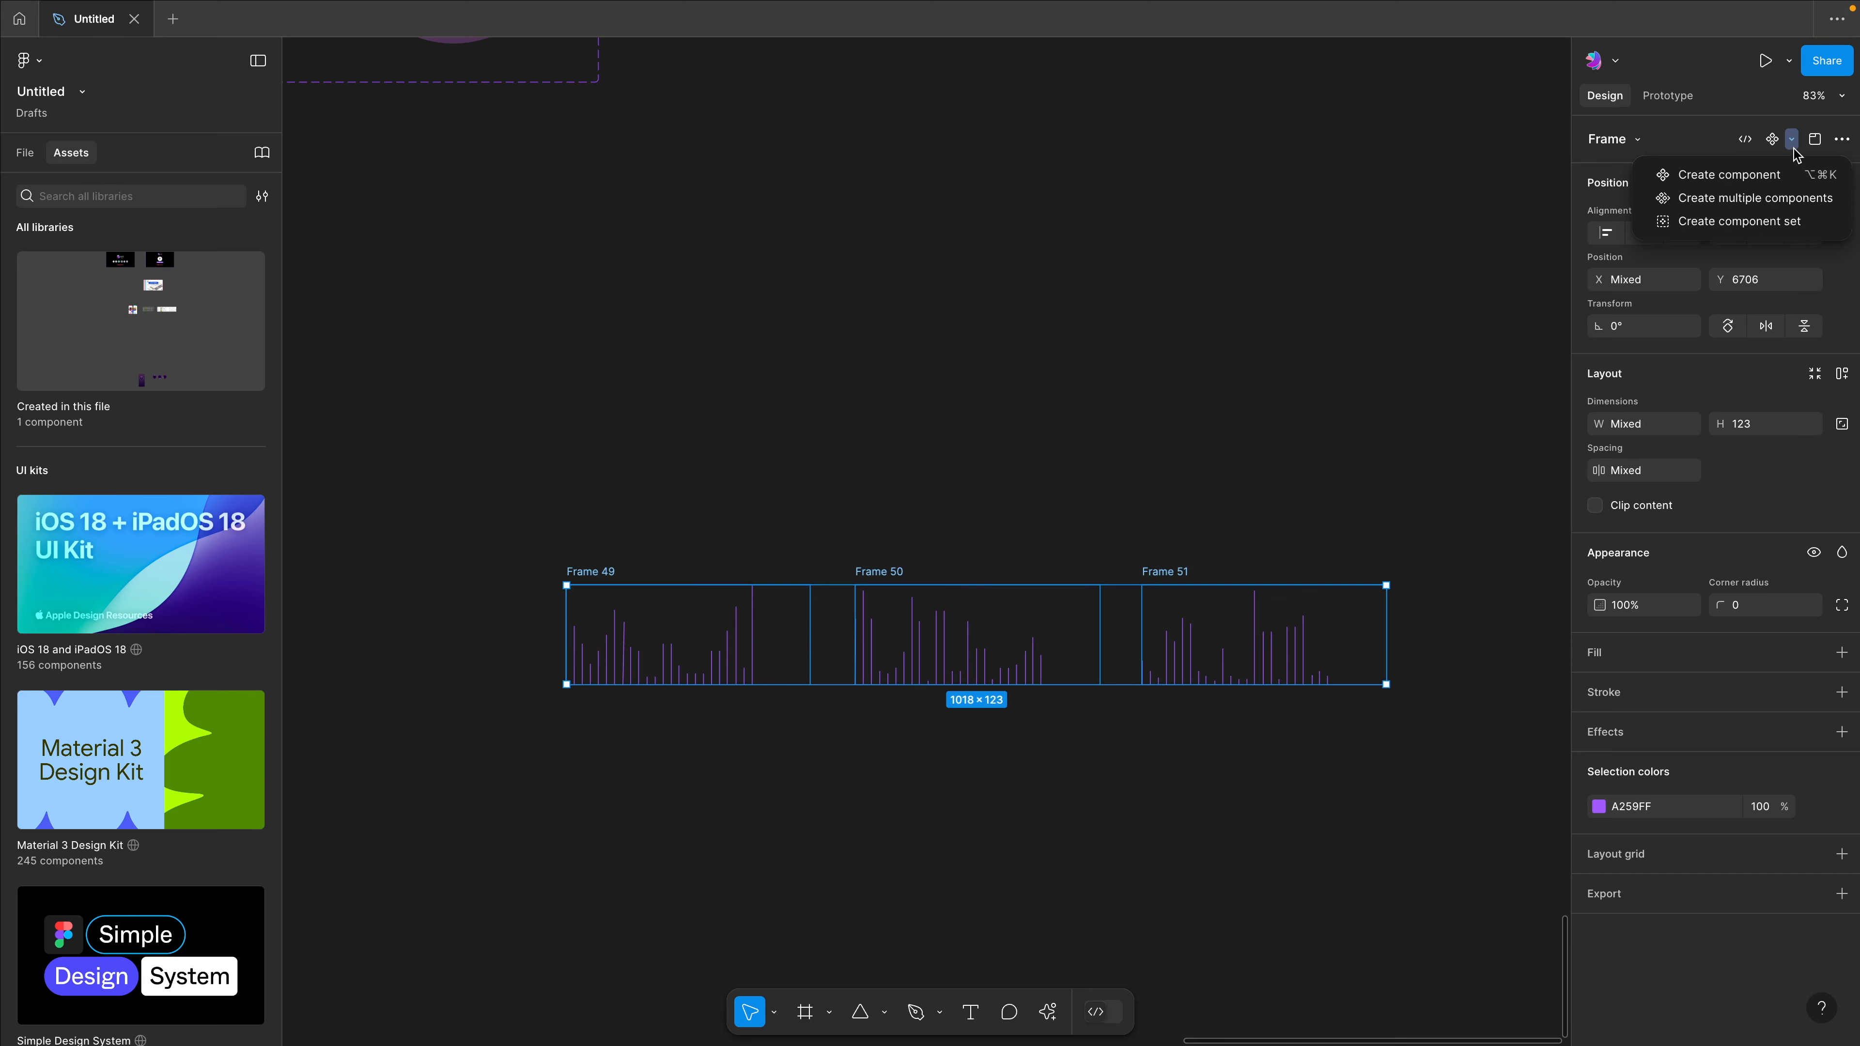
{"action": "left_click", "coordinate": [1750, 220]}
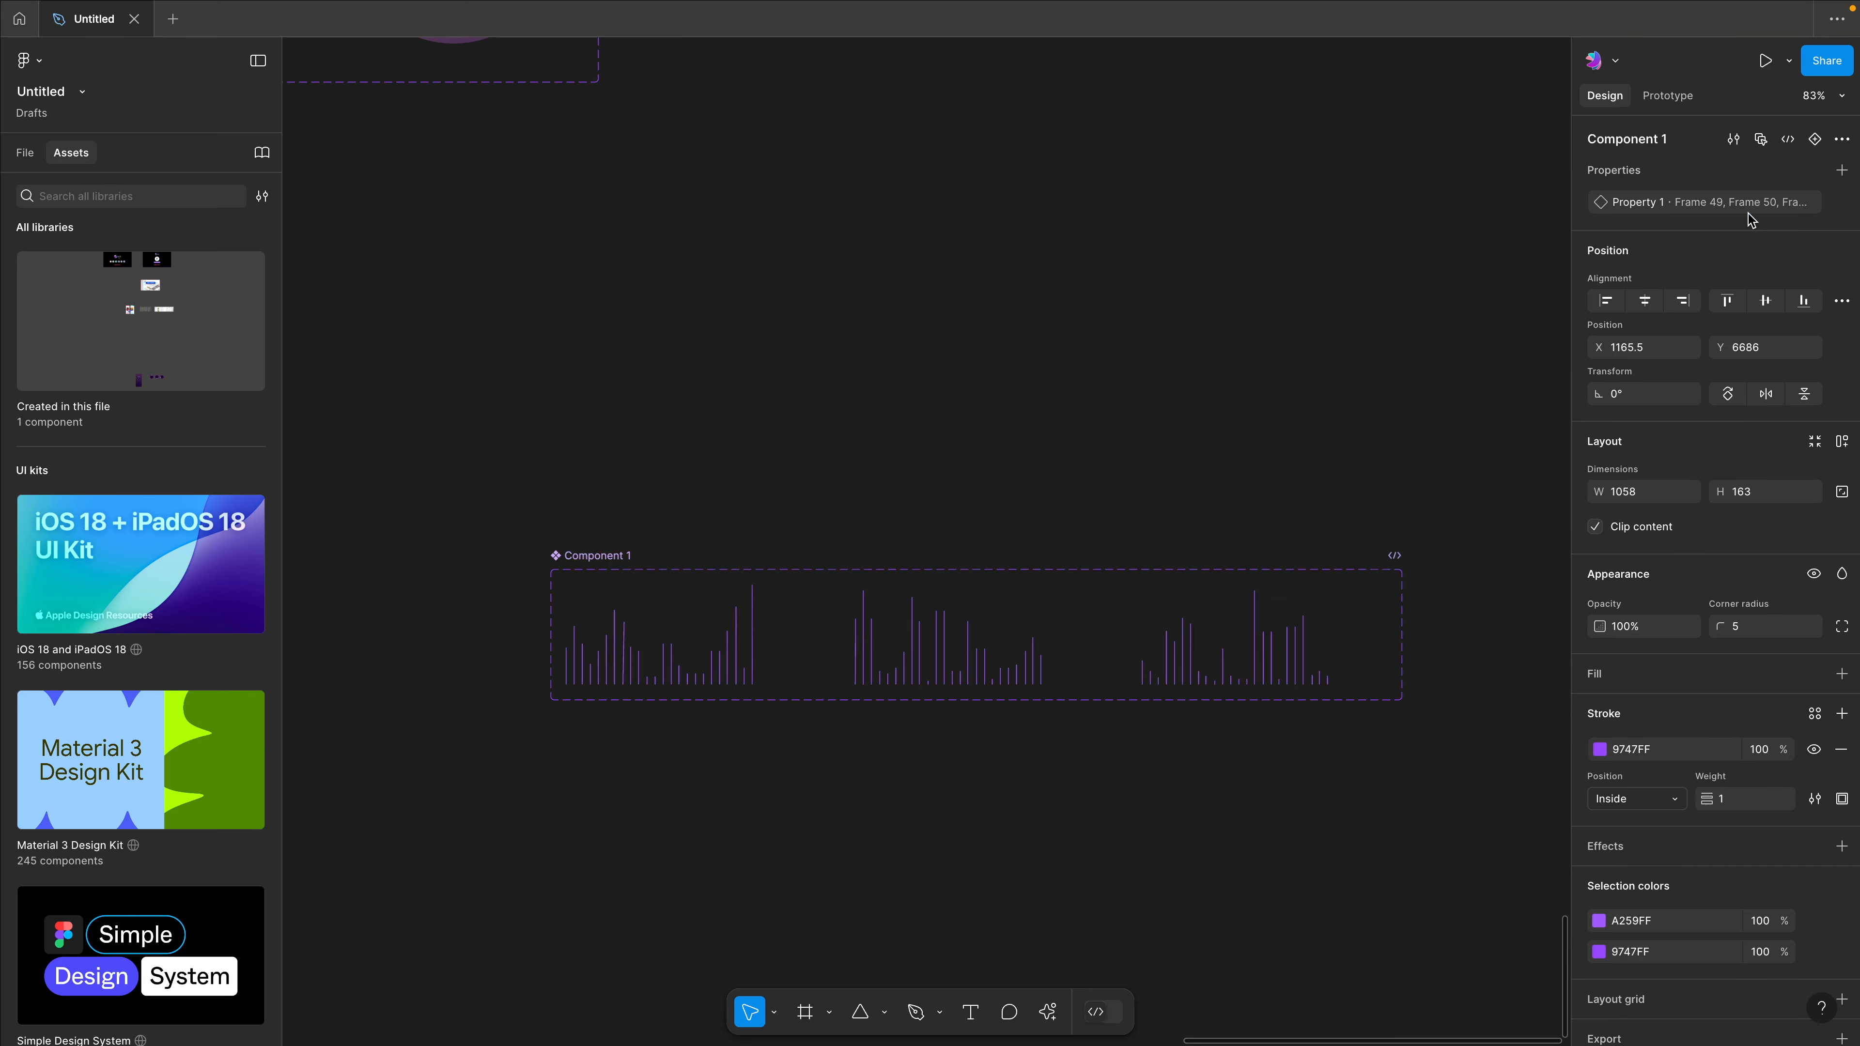
{"action": "left_click", "coordinate": [1050, 362]}
{"action": "double_click", "coordinate": [608, 557]}
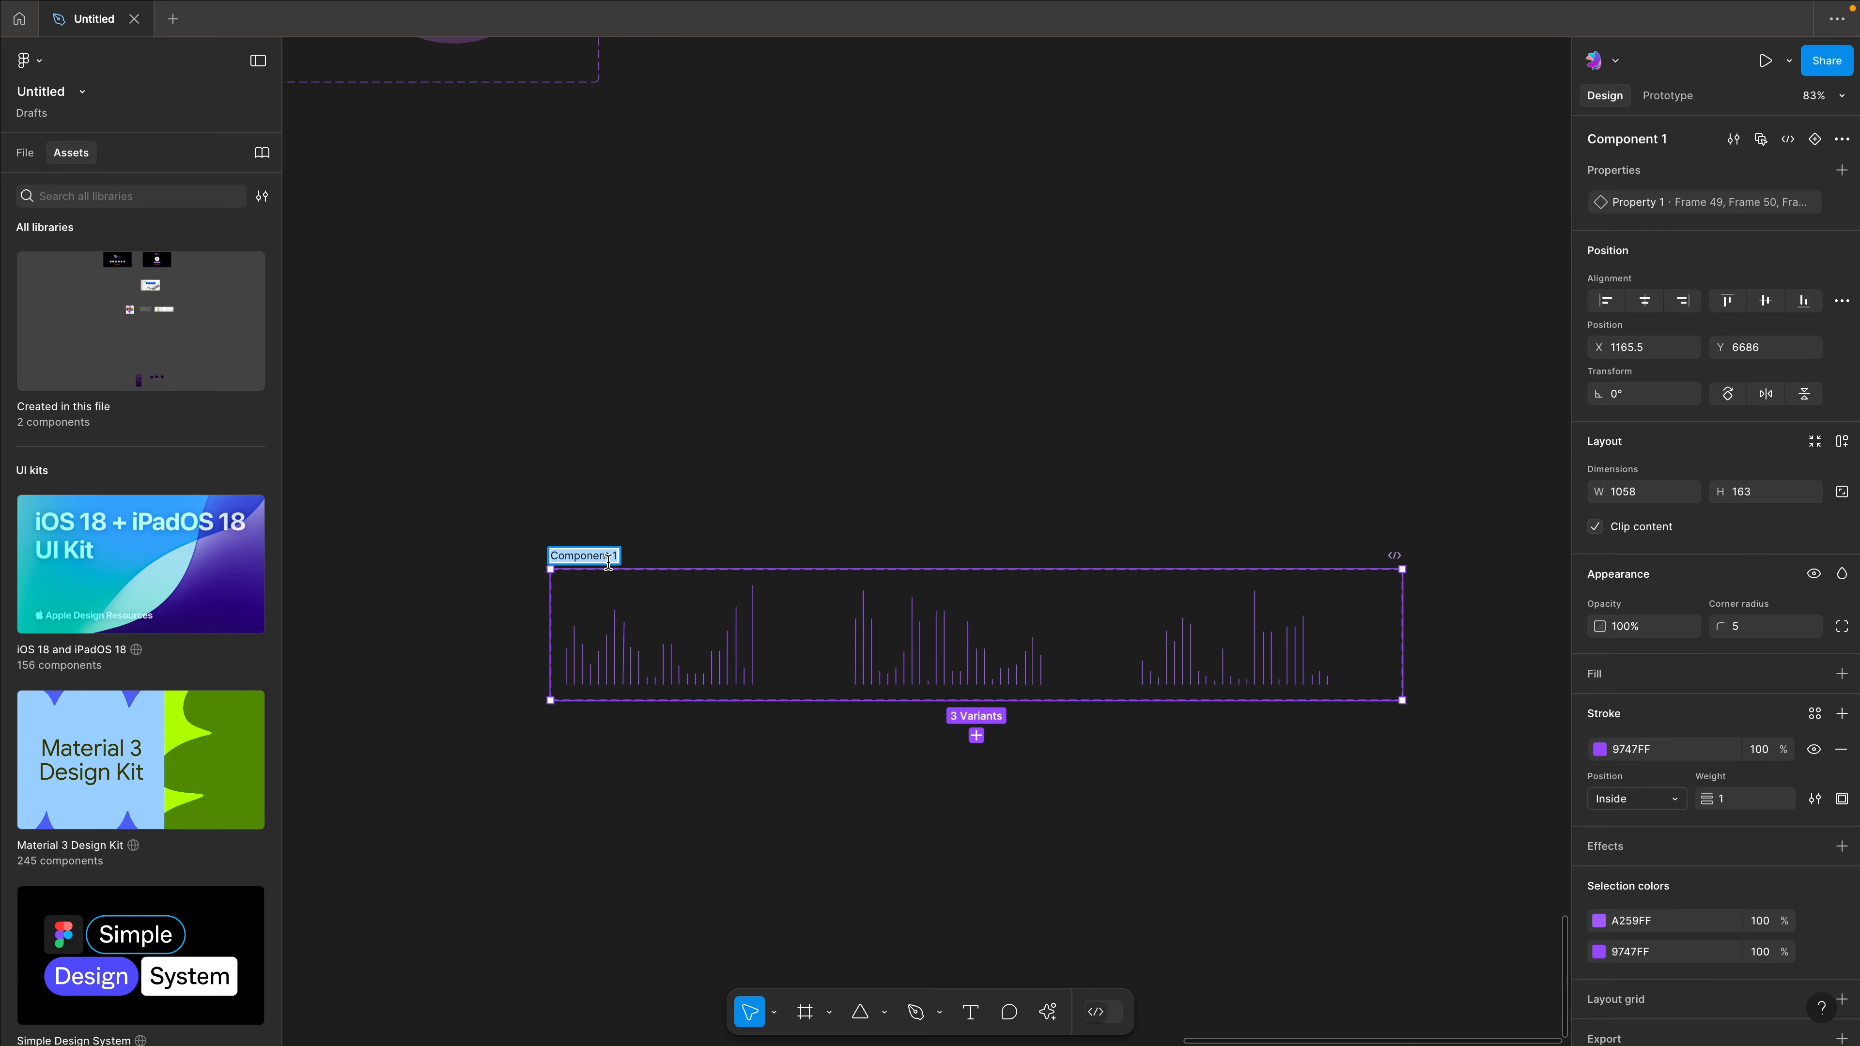
{"action": "type", "text": "Line Animation"}
Narrow the three Line Animation variants to 230 px wide so each one fits its lines.
{"action": "left_click", "coordinate": [714, 594]}
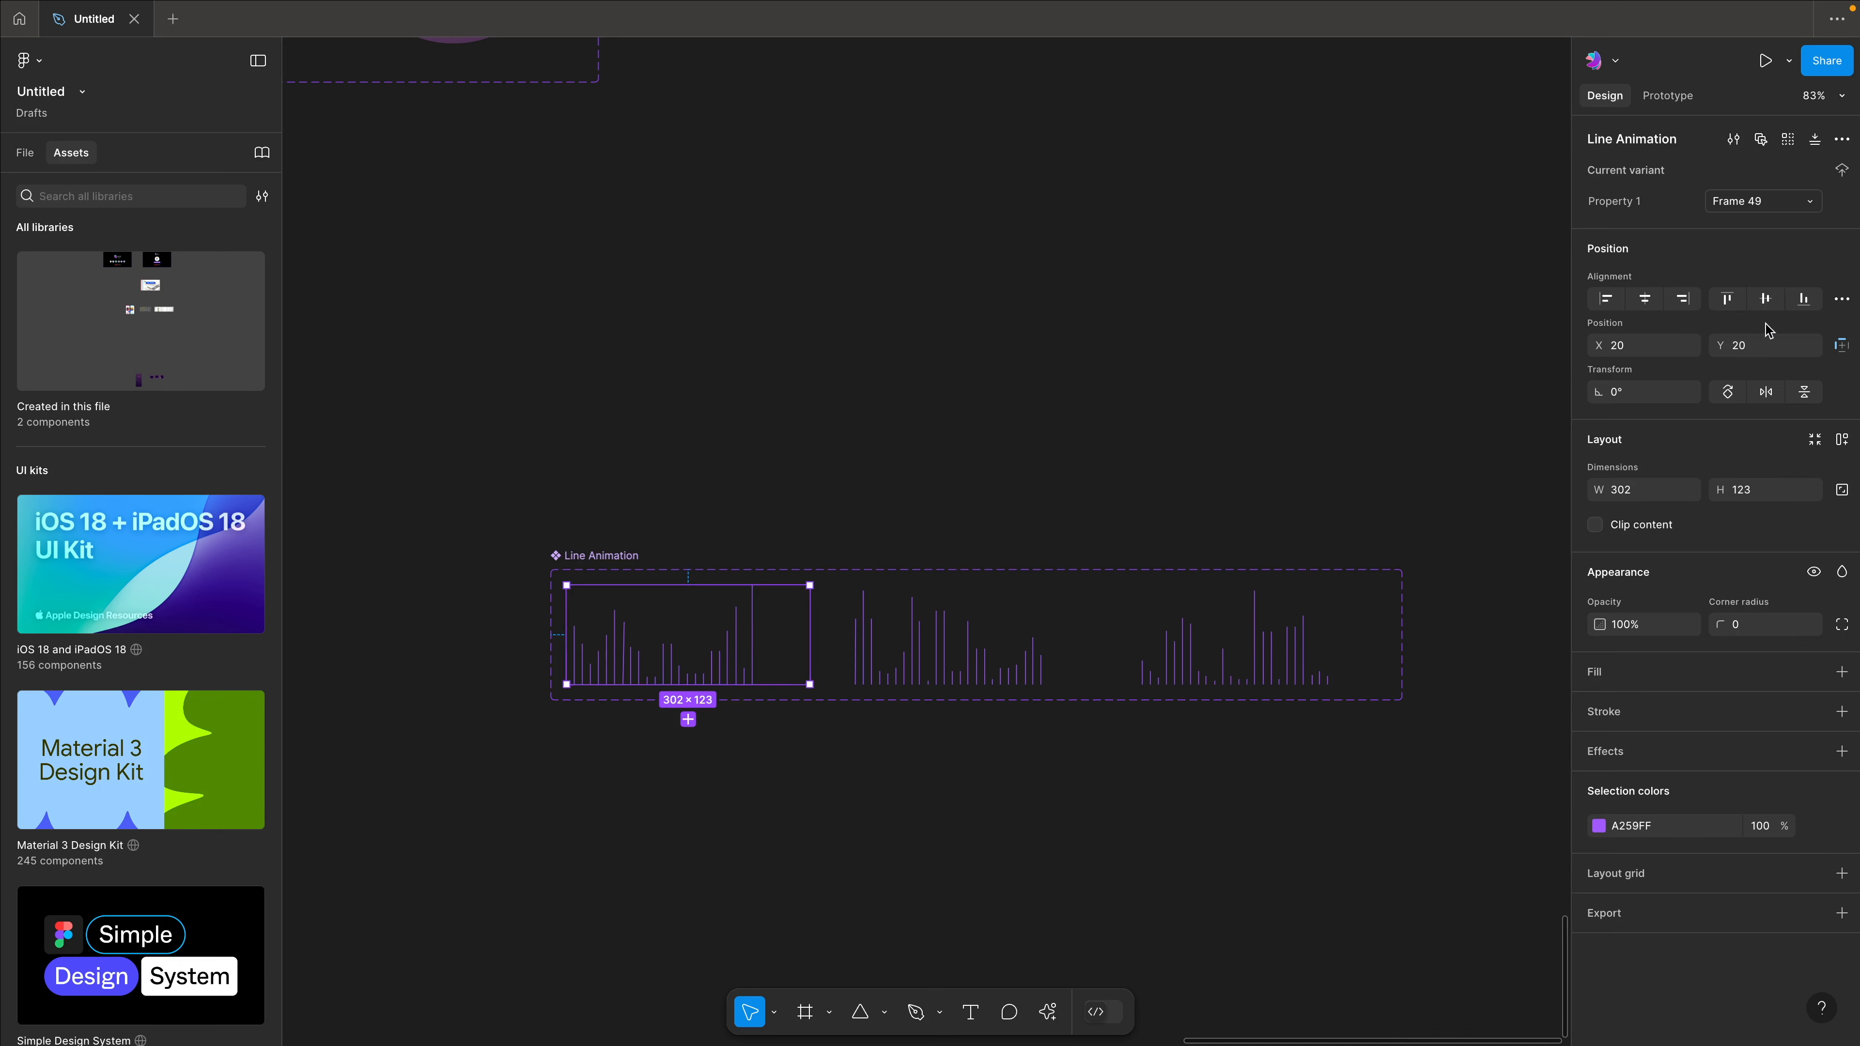
{"action": "left_click", "coordinate": [949, 647]}
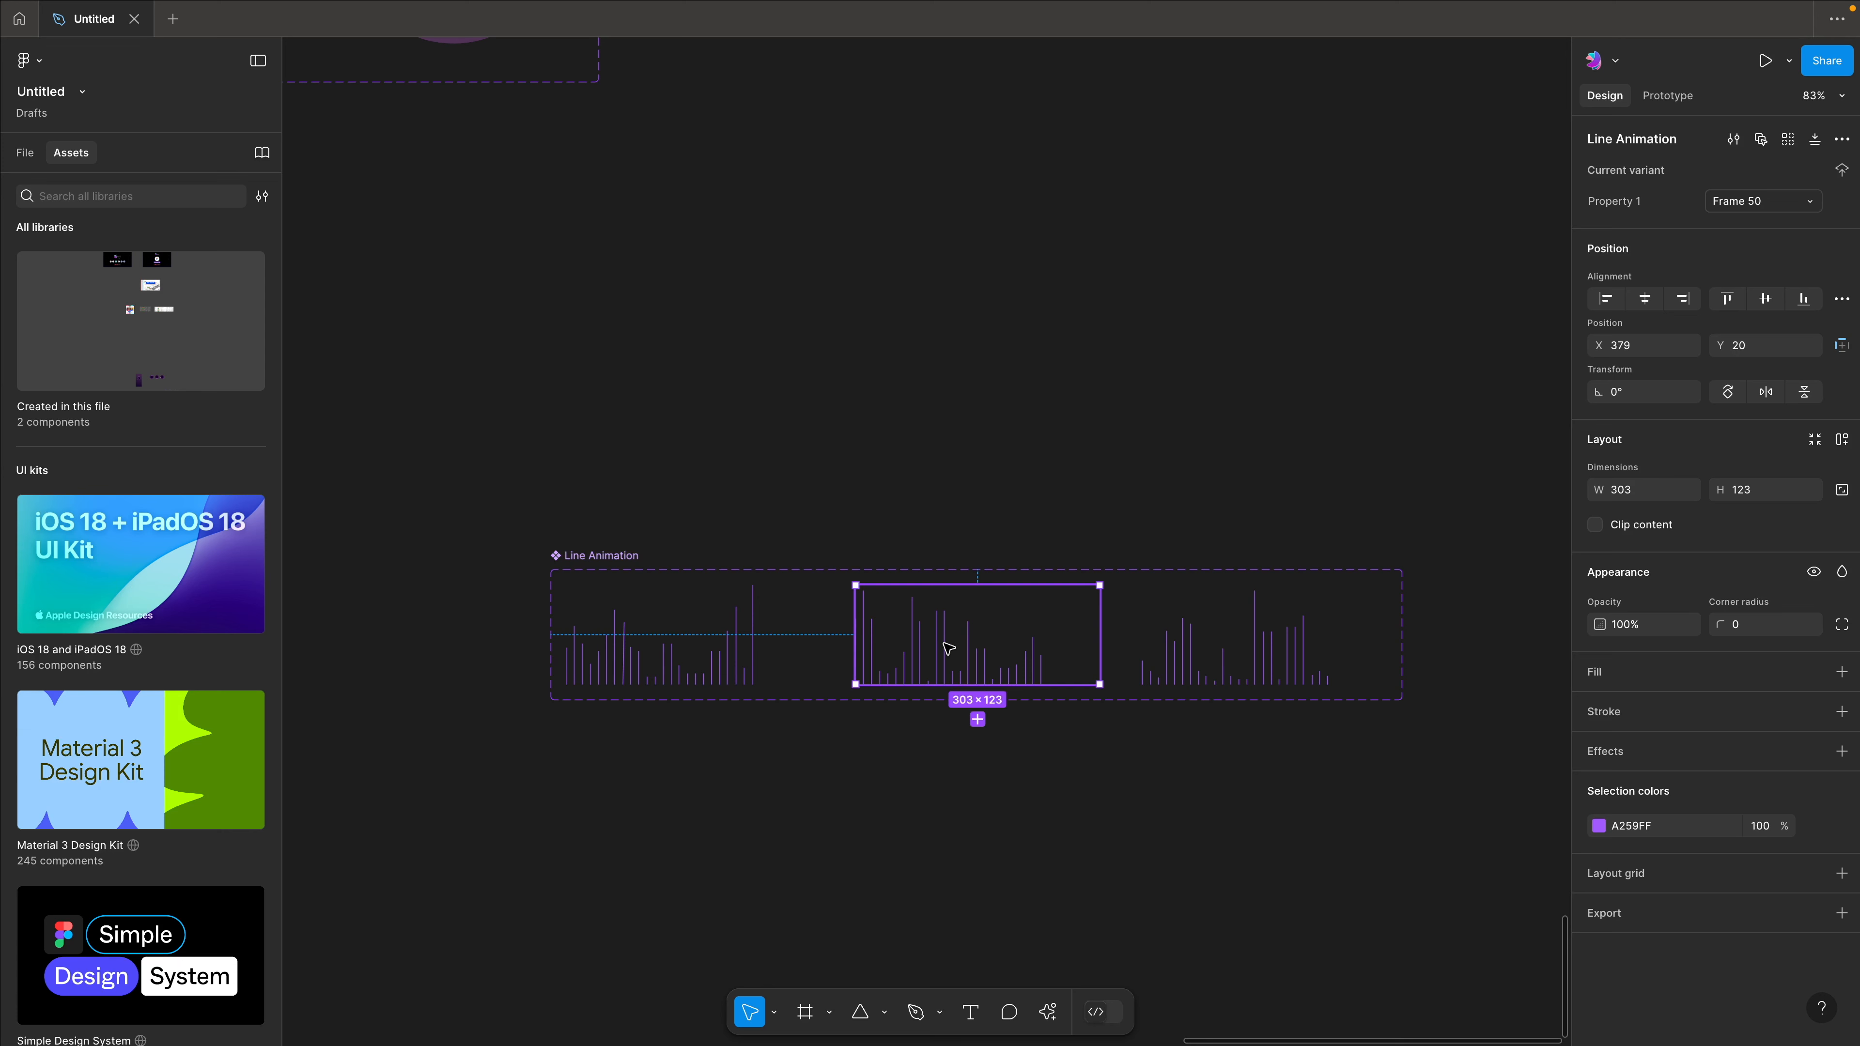
{"action": "left_click", "coordinate": [695, 645]}
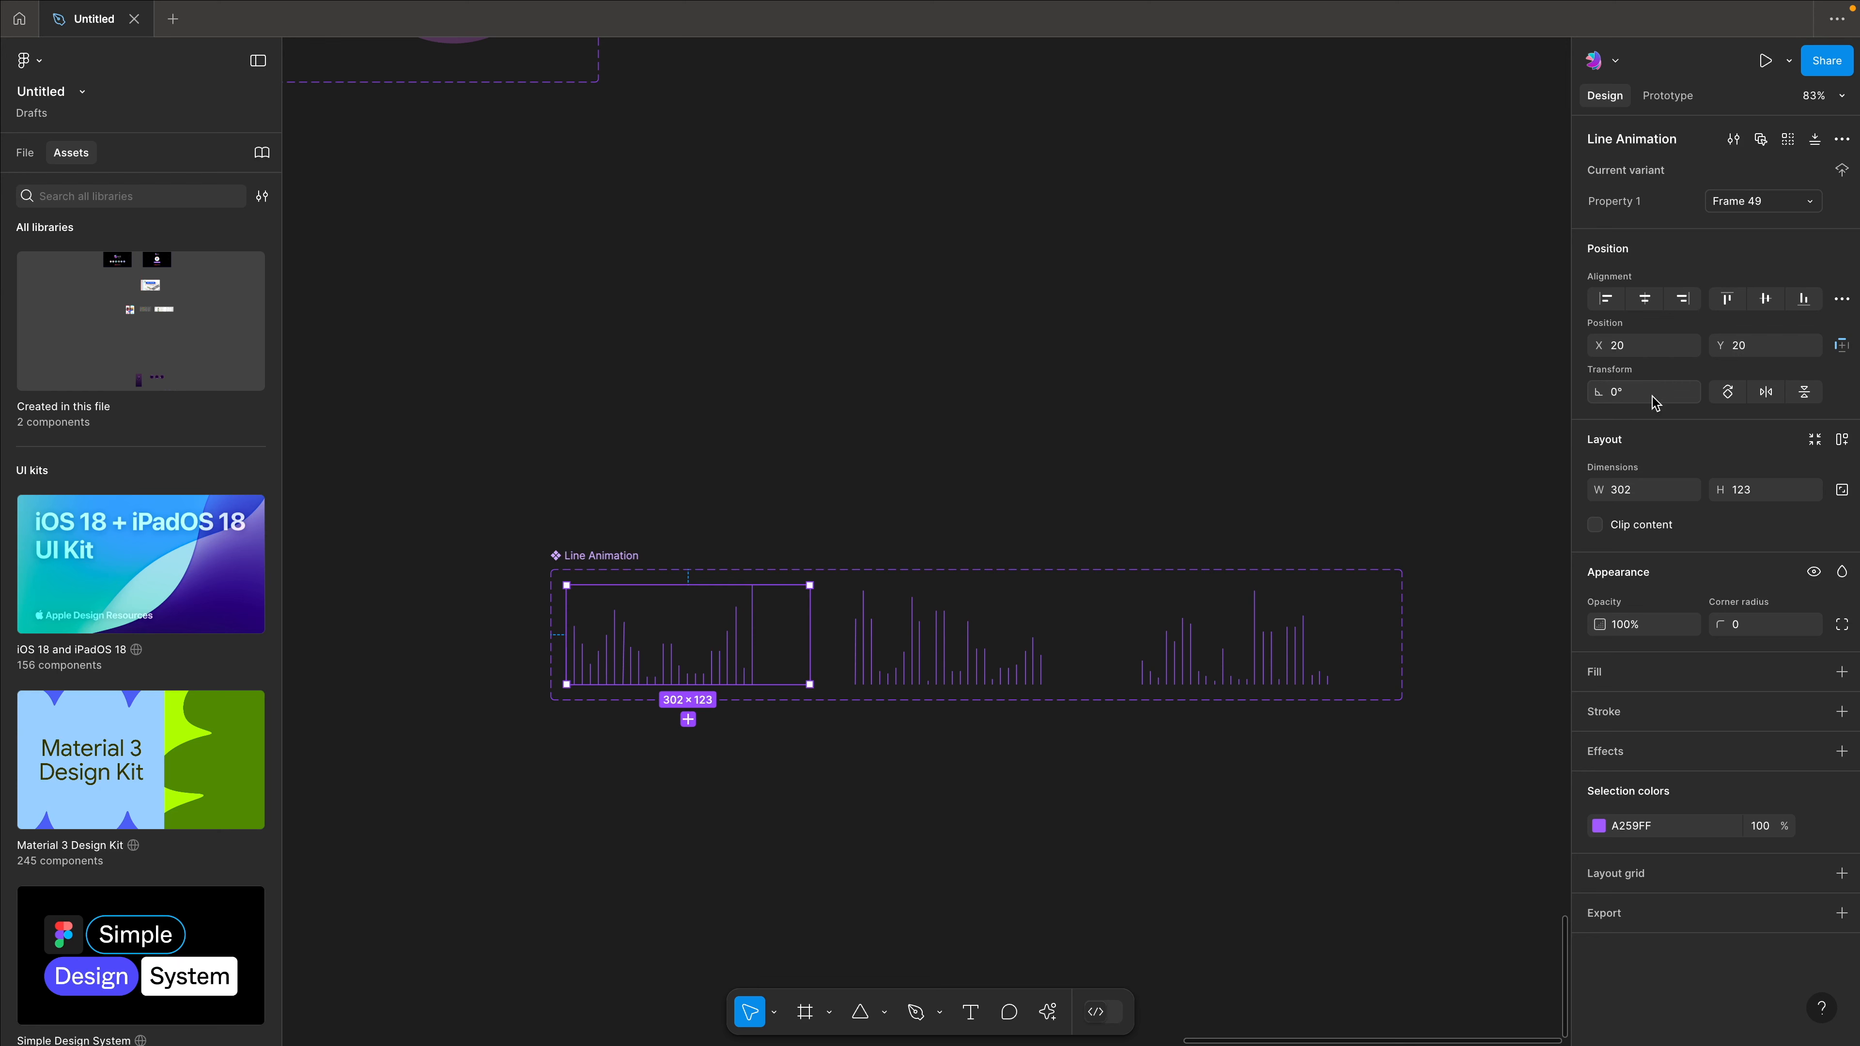
{"action": "left_click", "coordinate": [1319, 641]}
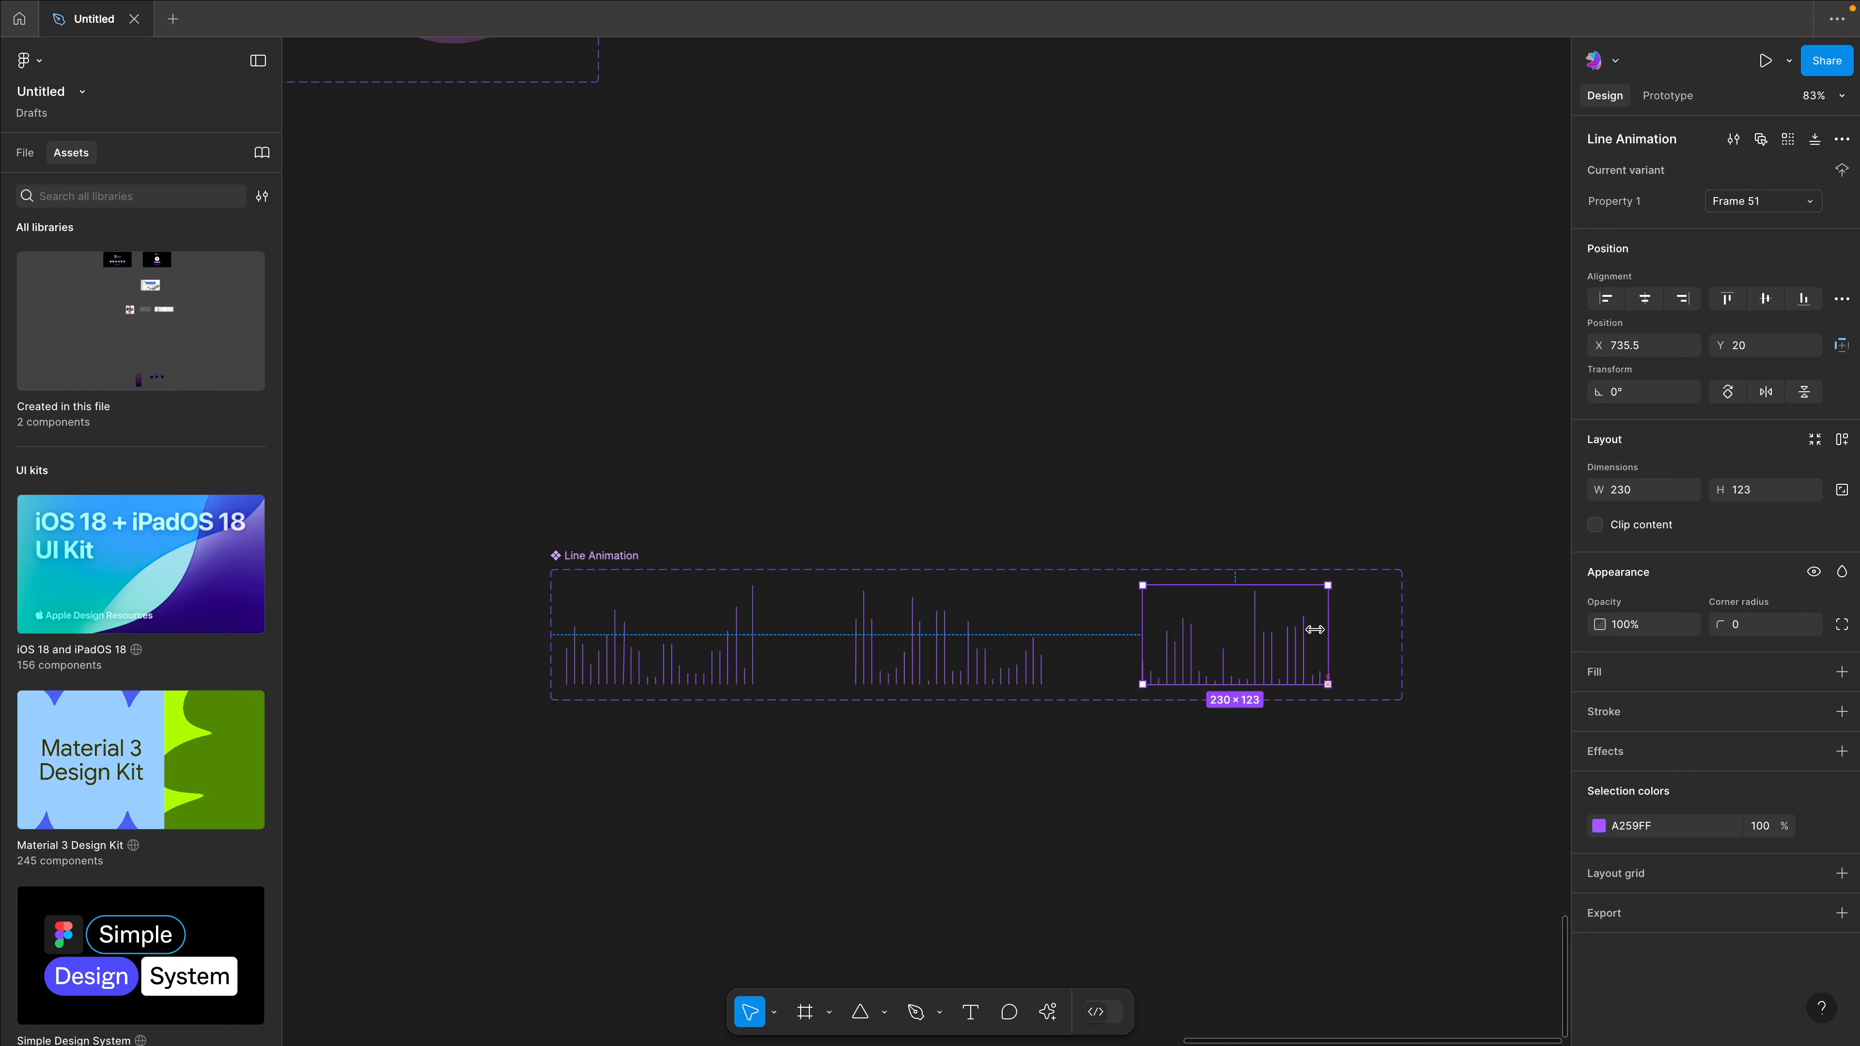
{"action": "left_click", "coordinate": [1271, 491]}
{"action": "left_click", "coordinate": [1237, 662]}
{"action": "left_click", "coordinate": [917, 659]}
{"action": "left_click", "coordinate": [772, 602]}
Prototype a change from the first variant to the second, triggered After delay with a 200 ms delay.
{"action": "left_click", "coordinate": [745, 635]}
{"action": "key", "text": "shift+e"}
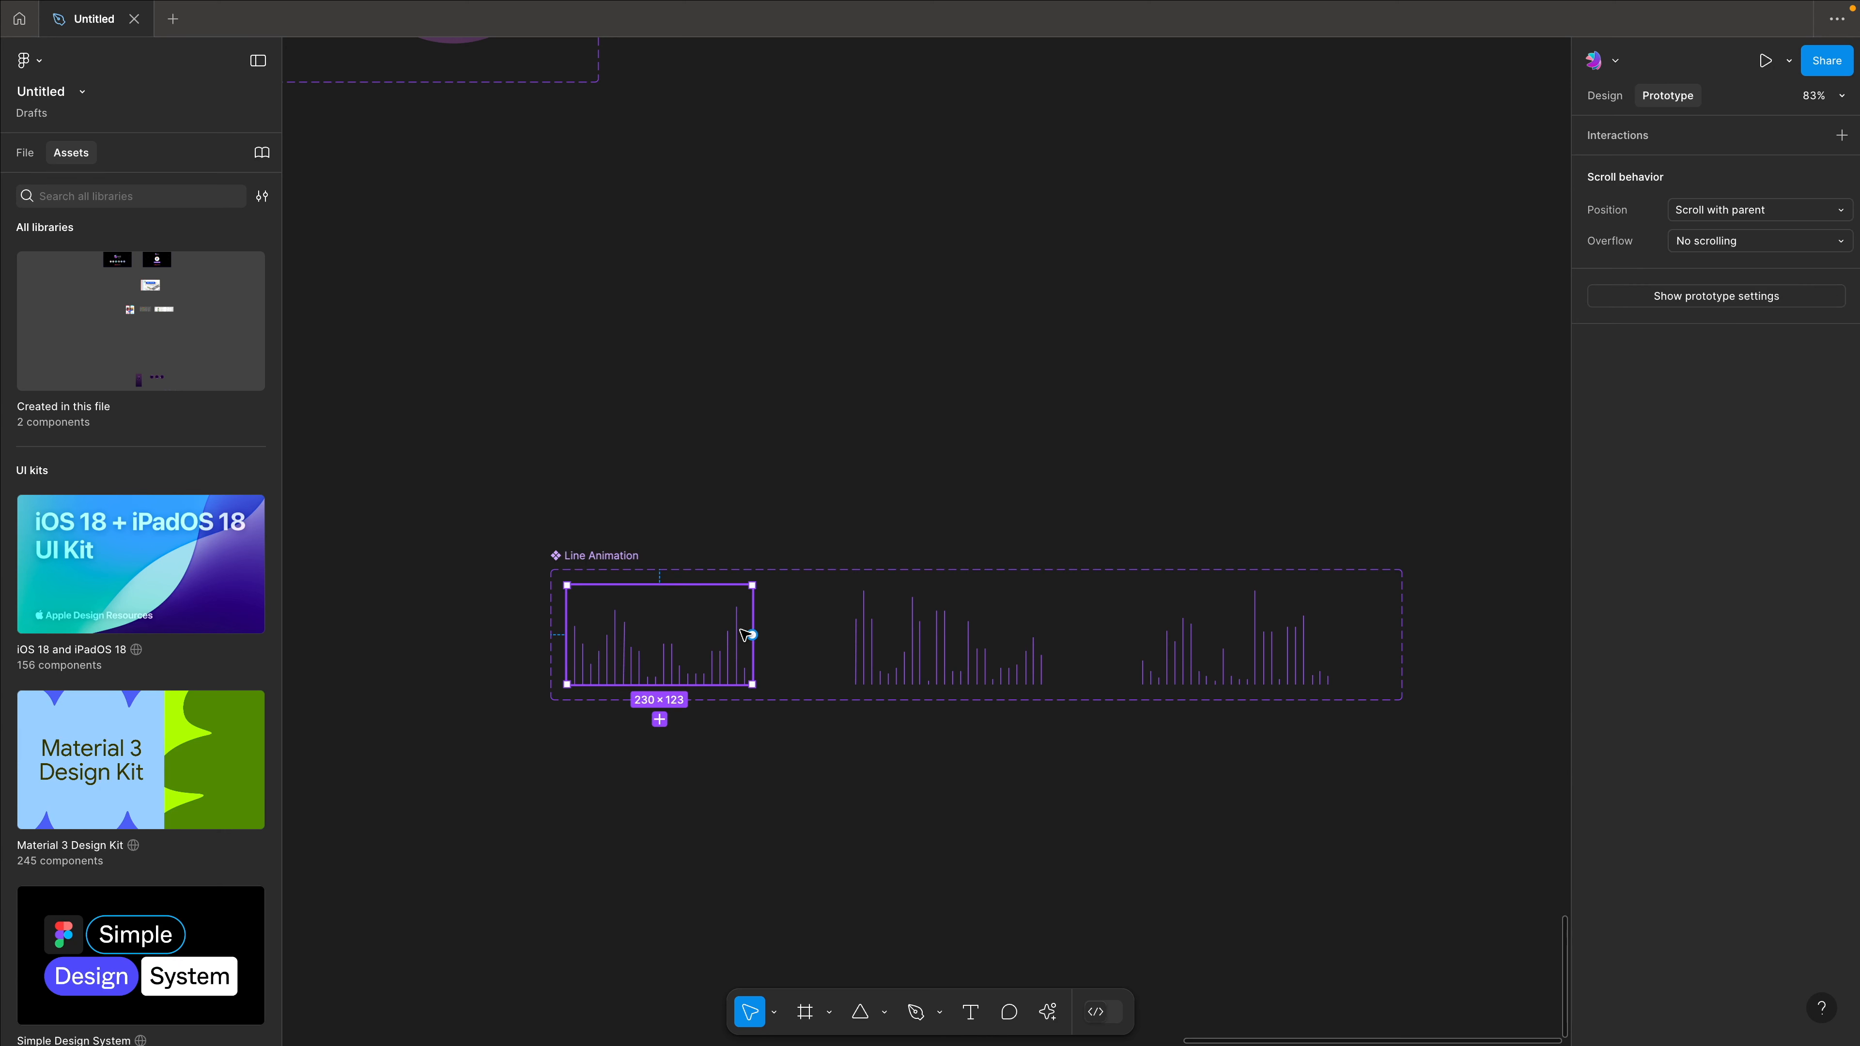
{"action": "left_click_drag", "start_coordinate": [752, 635], "coordinate": [910, 658]}
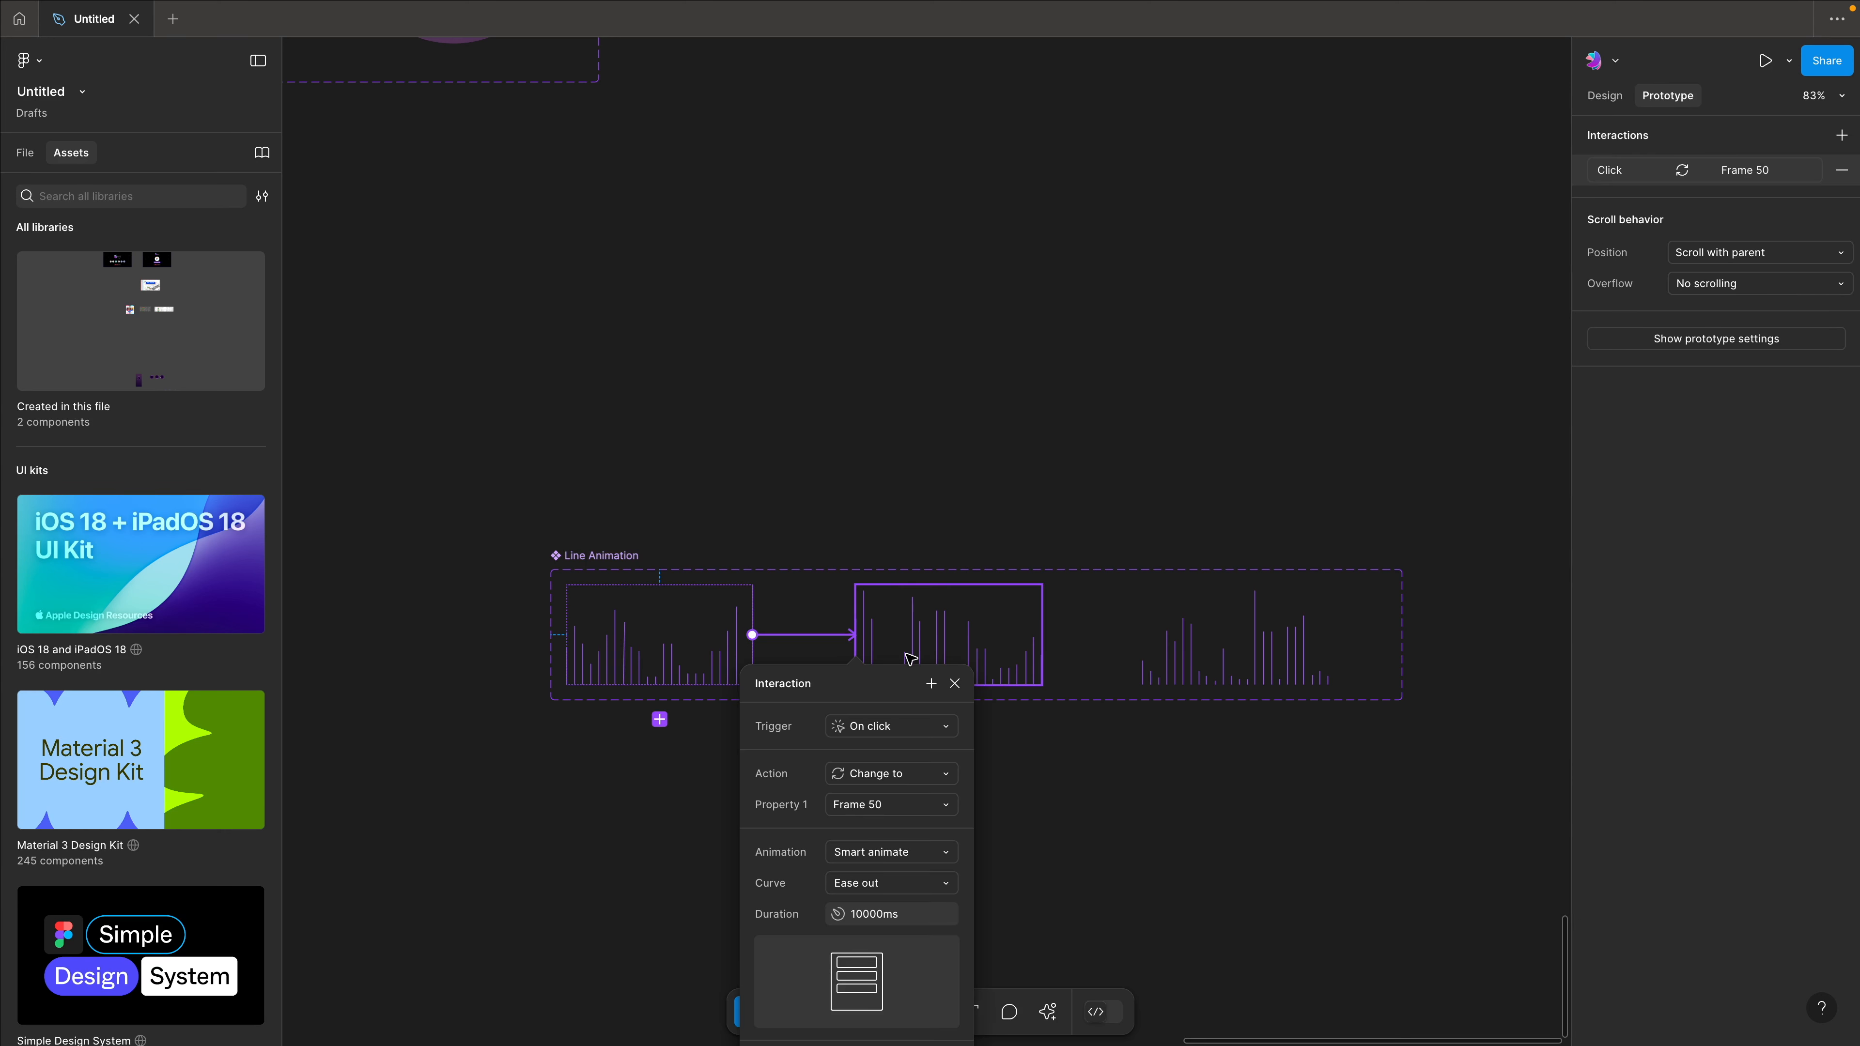
{"action": "left_click", "coordinate": [864, 727]}
{"action": "left_click", "coordinate": [884, 969]}
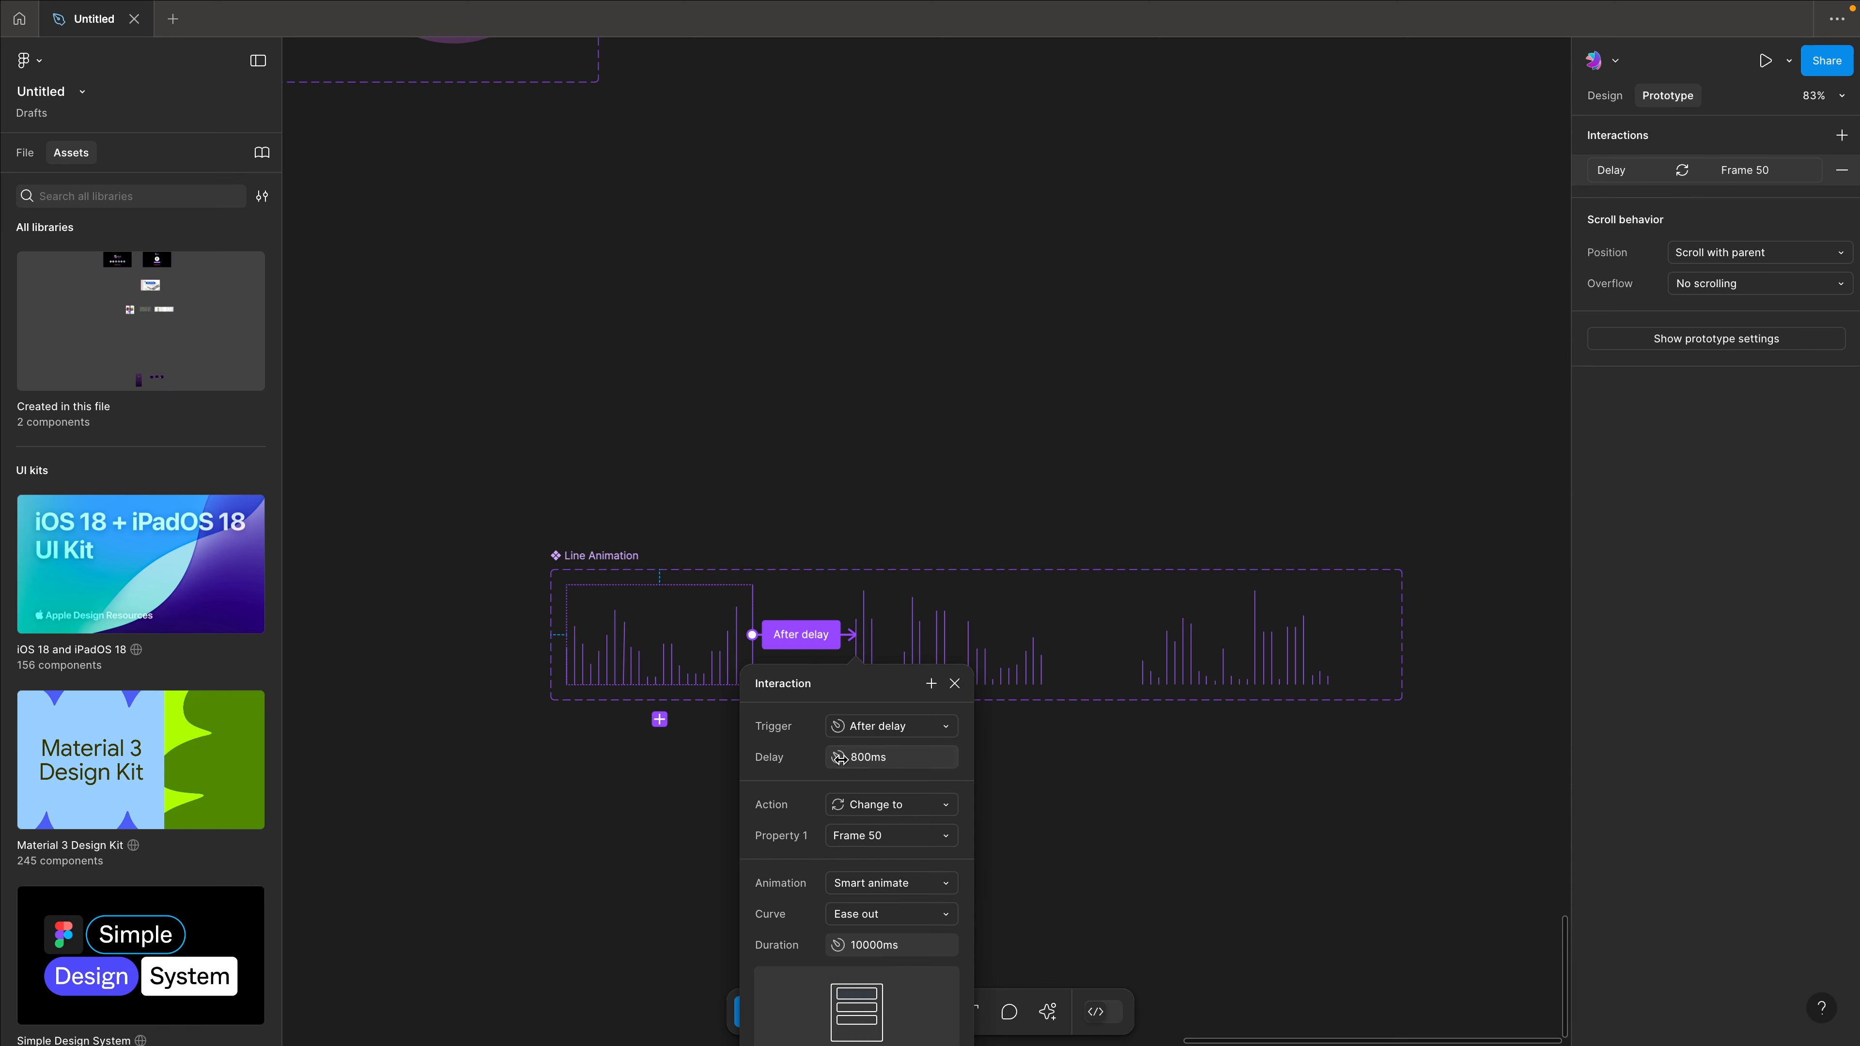
{"action": "left_click", "coordinate": [868, 759]}
{"action": "type", "text": "200"}
{"action": "key", "text": "Return"}
Prototype a change from the second variant to the third, triggered After delay with a 200 ms delay.
{"action": "left_click", "coordinate": [893, 621]}
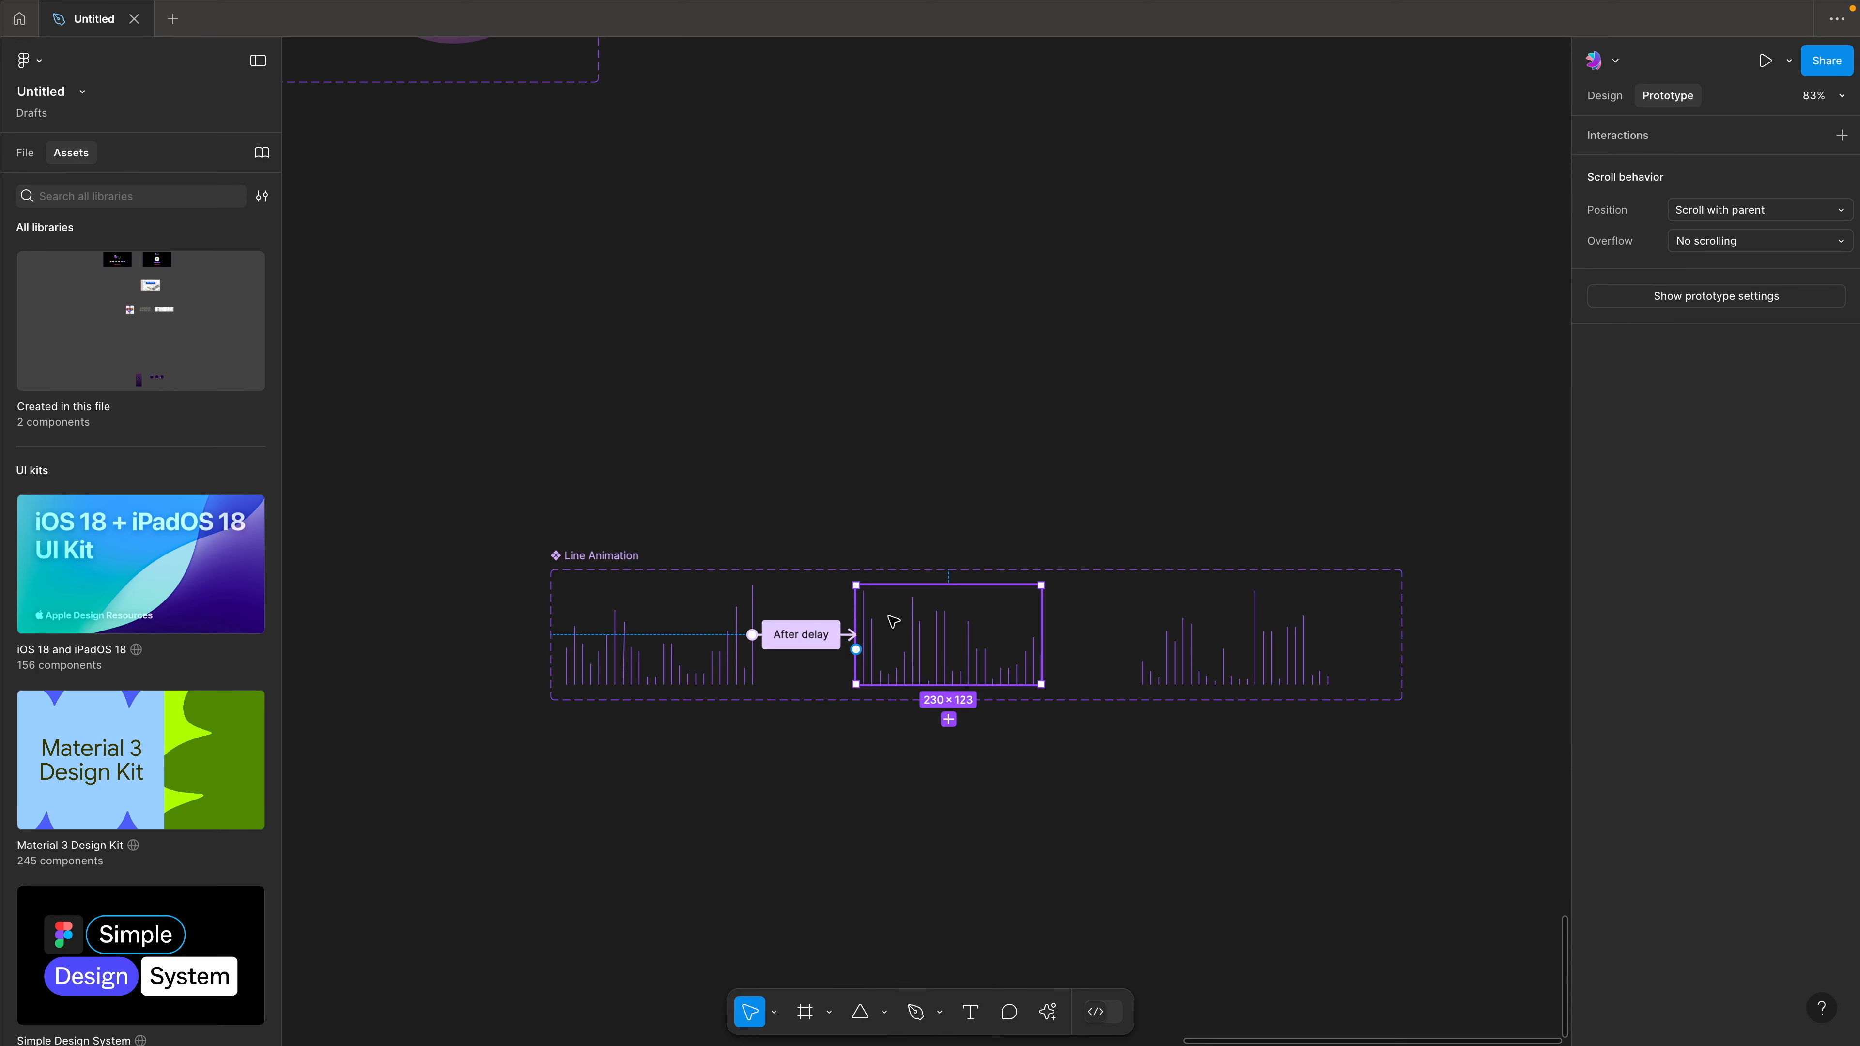
{"action": "left_click_drag", "start_coordinate": [1042, 635], "coordinate": [1170, 668]}
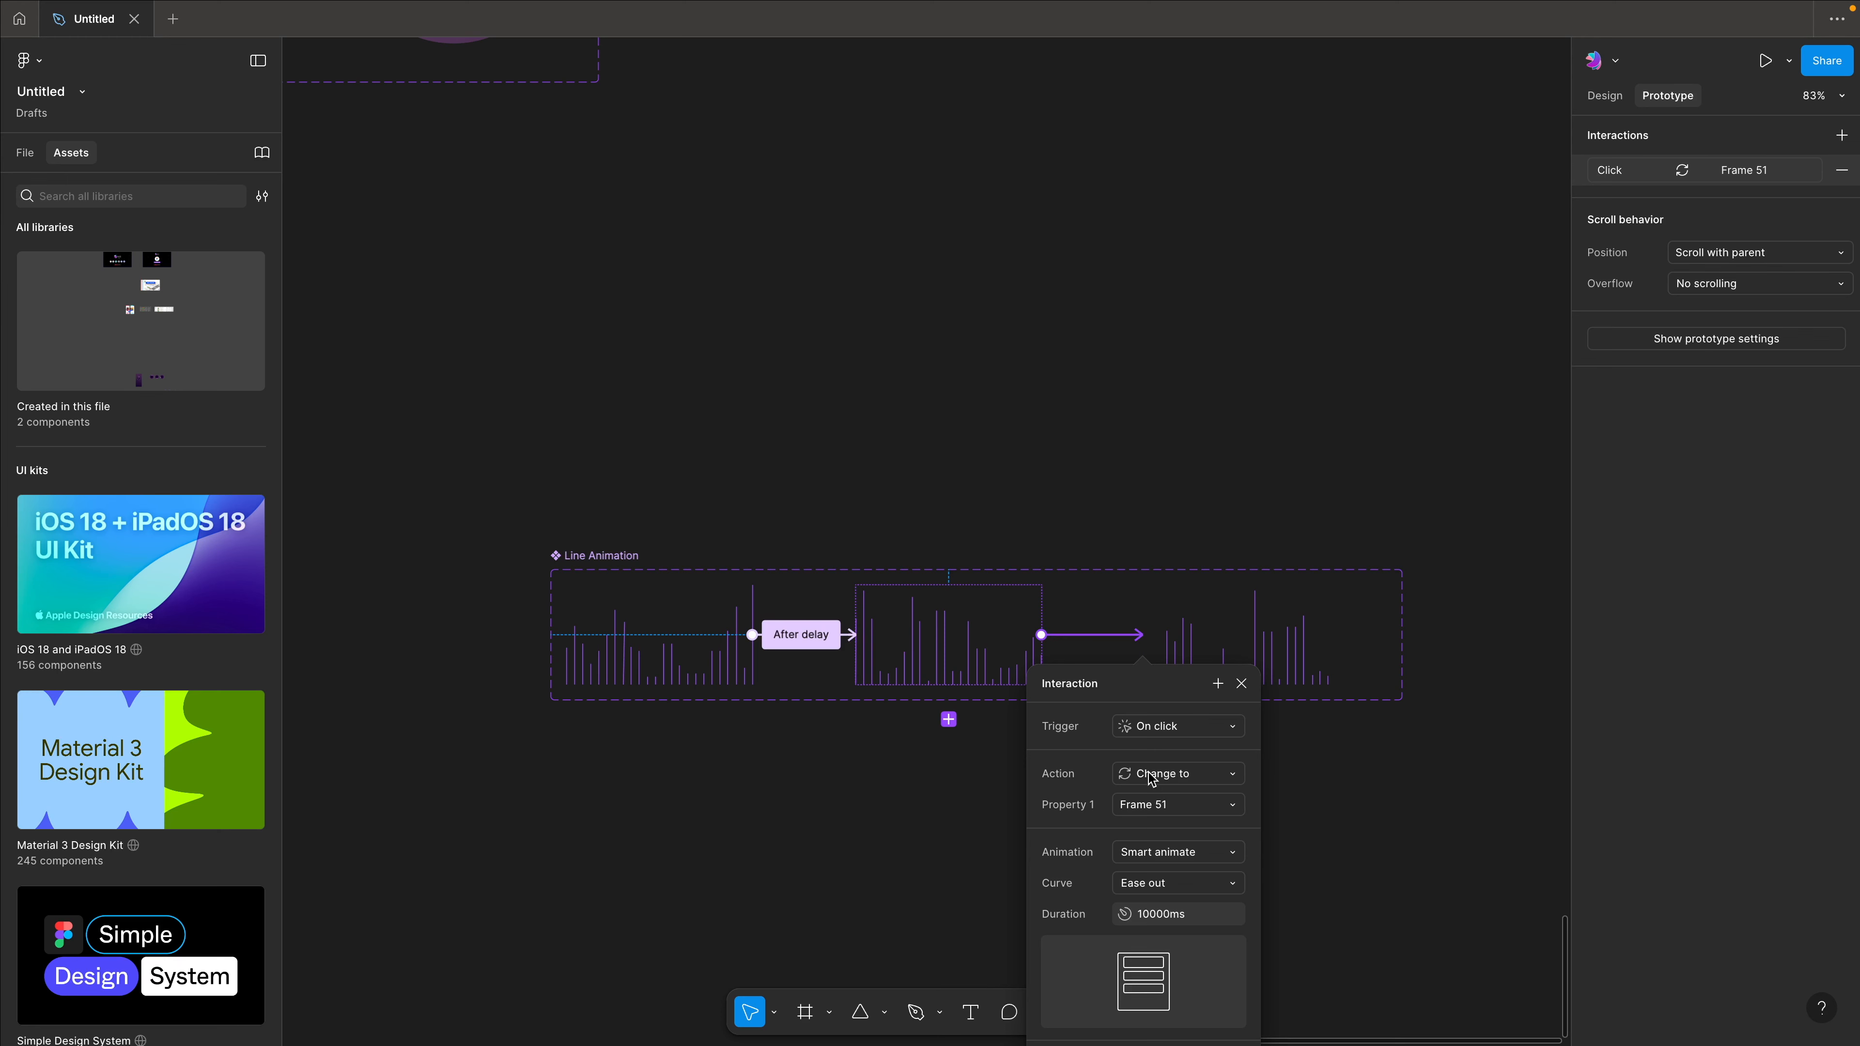
{"action": "left_click", "coordinate": [1164, 727]}
{"action": "left_click", "coordinate": [1175, 968]}
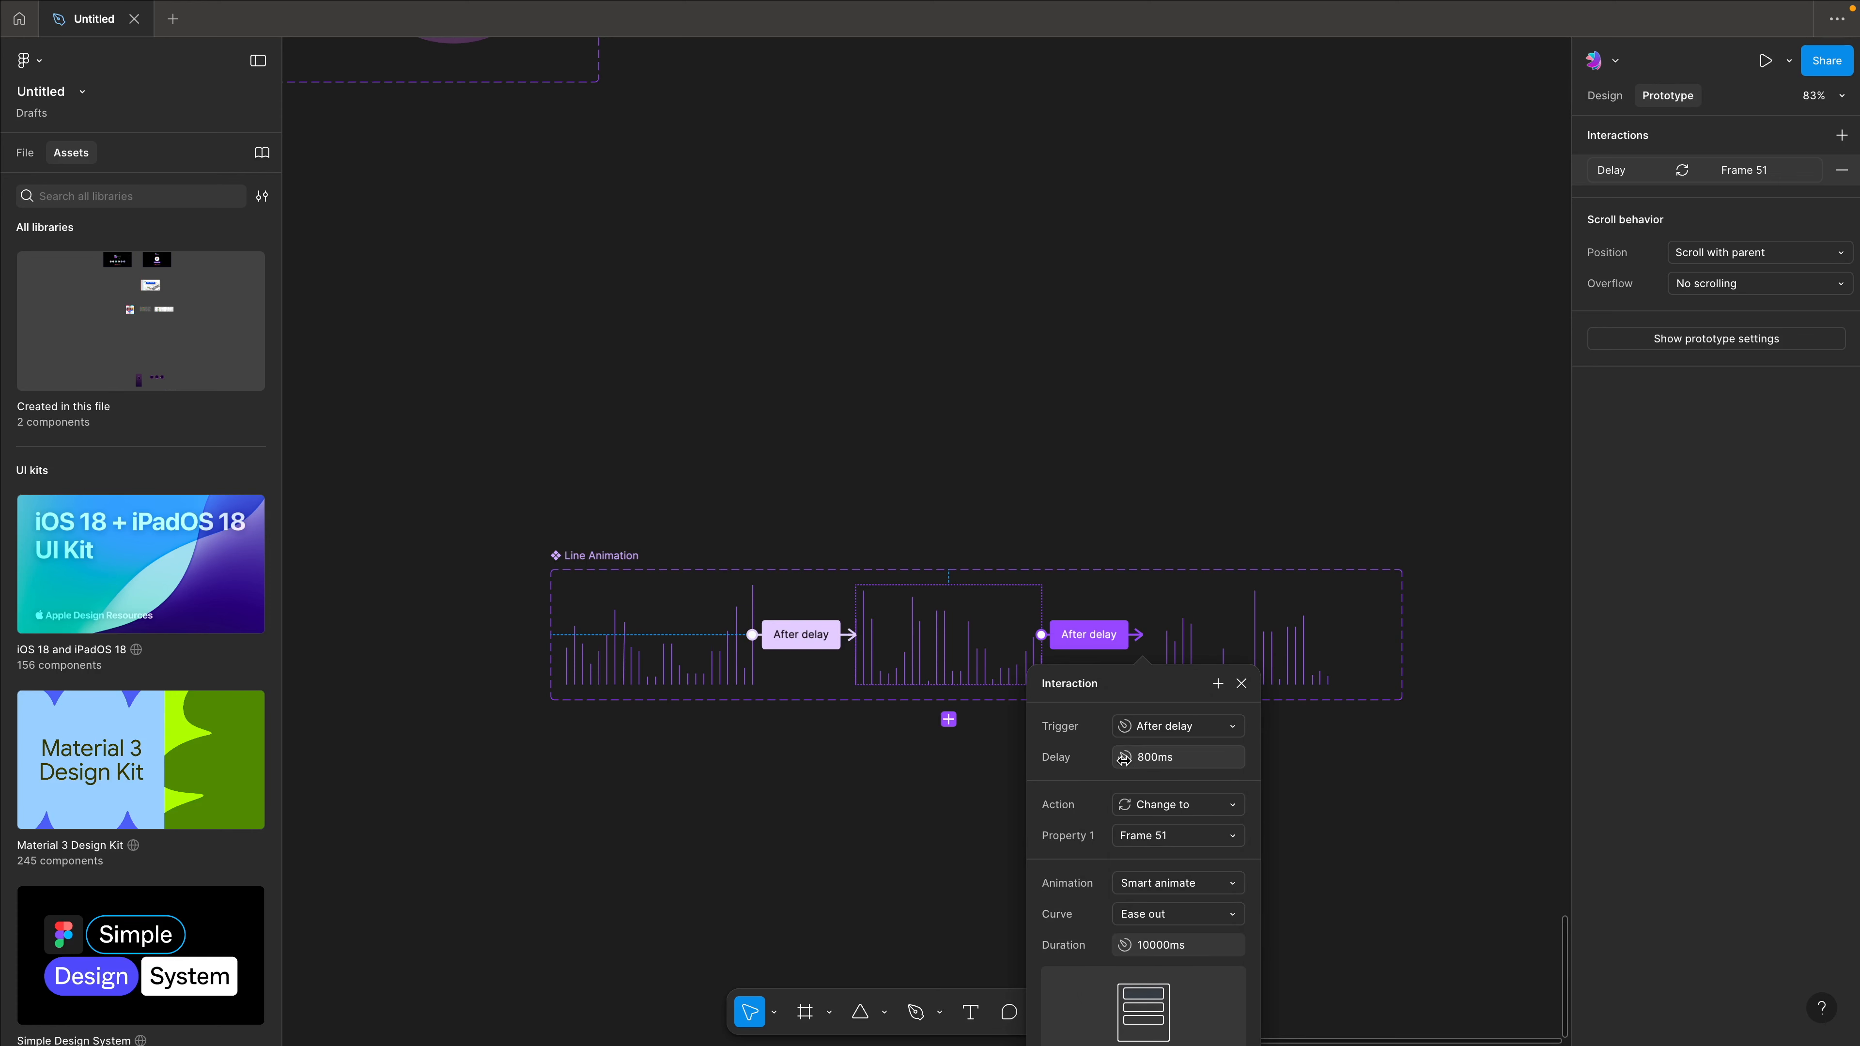
{"action": "left_click", "coordinate": [1155, 953]}
{"action": "left_click", "coordinate": [1156, 757]}
{"action": "key", "text": "BackSpace"}
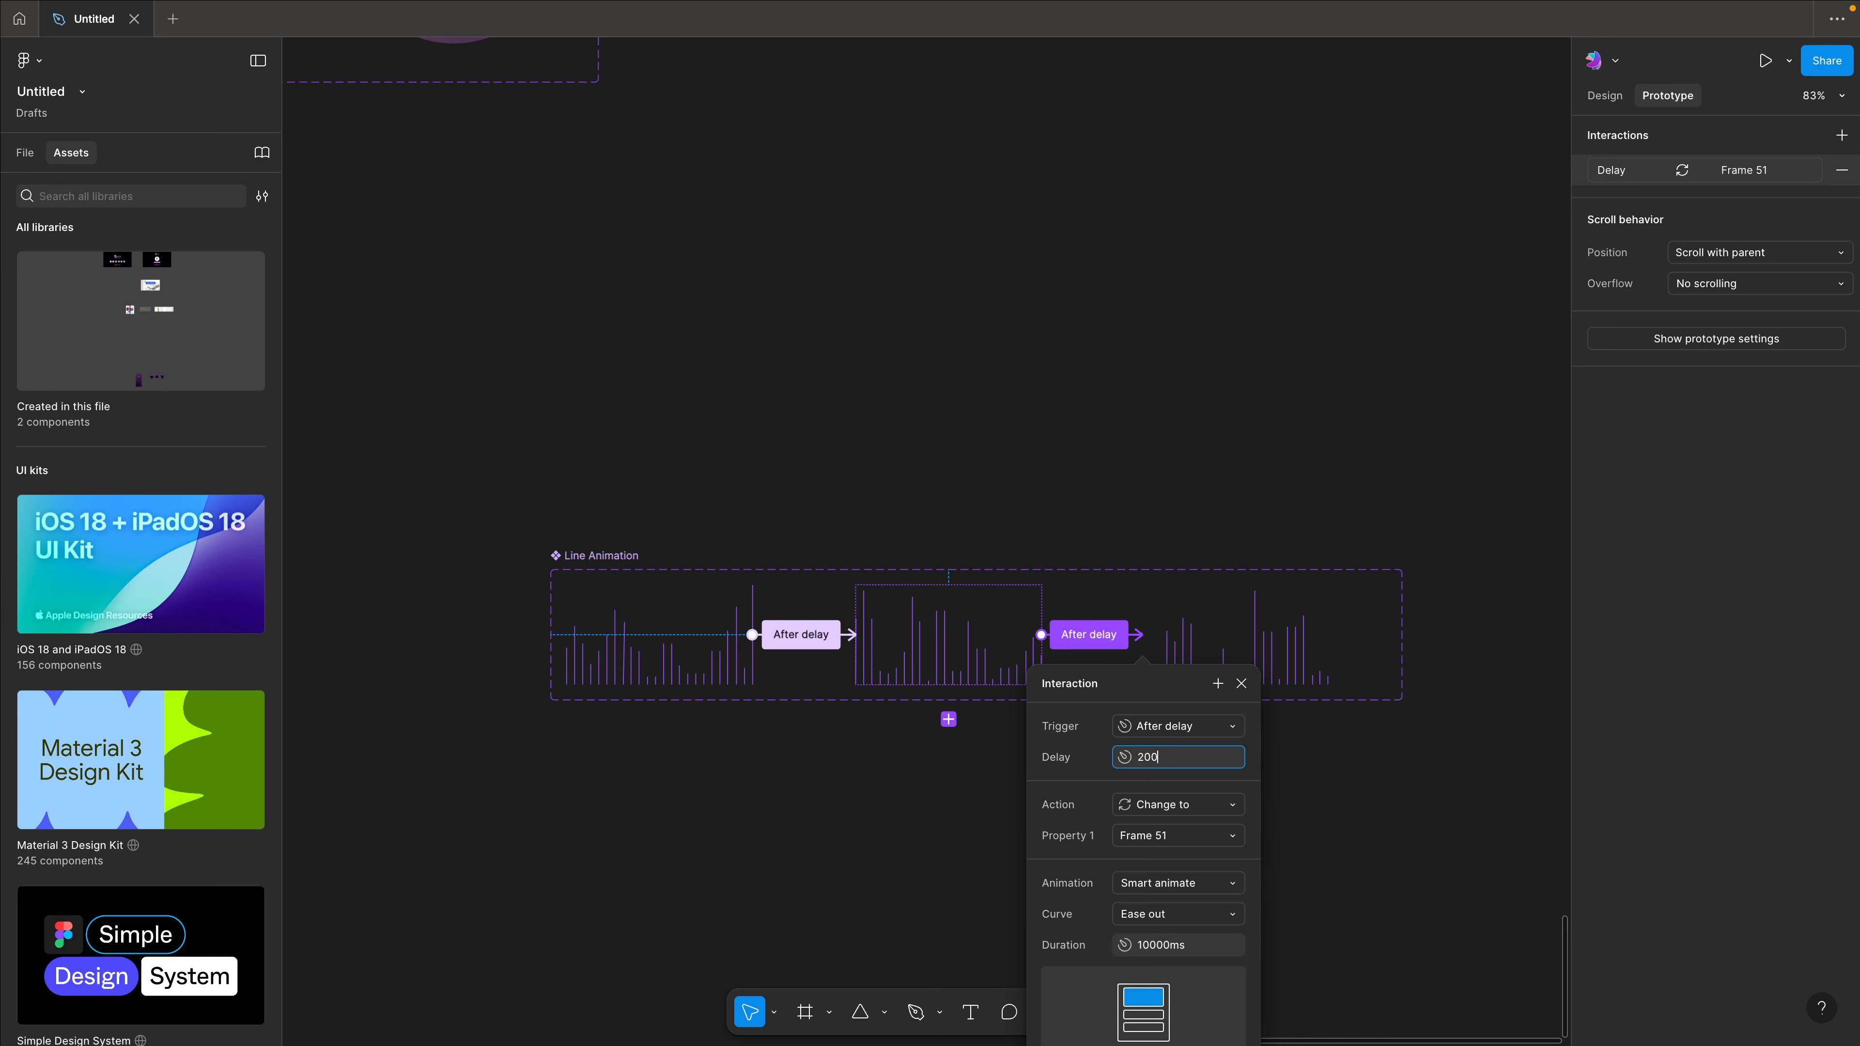
{"action": "key", "text": "Return"}
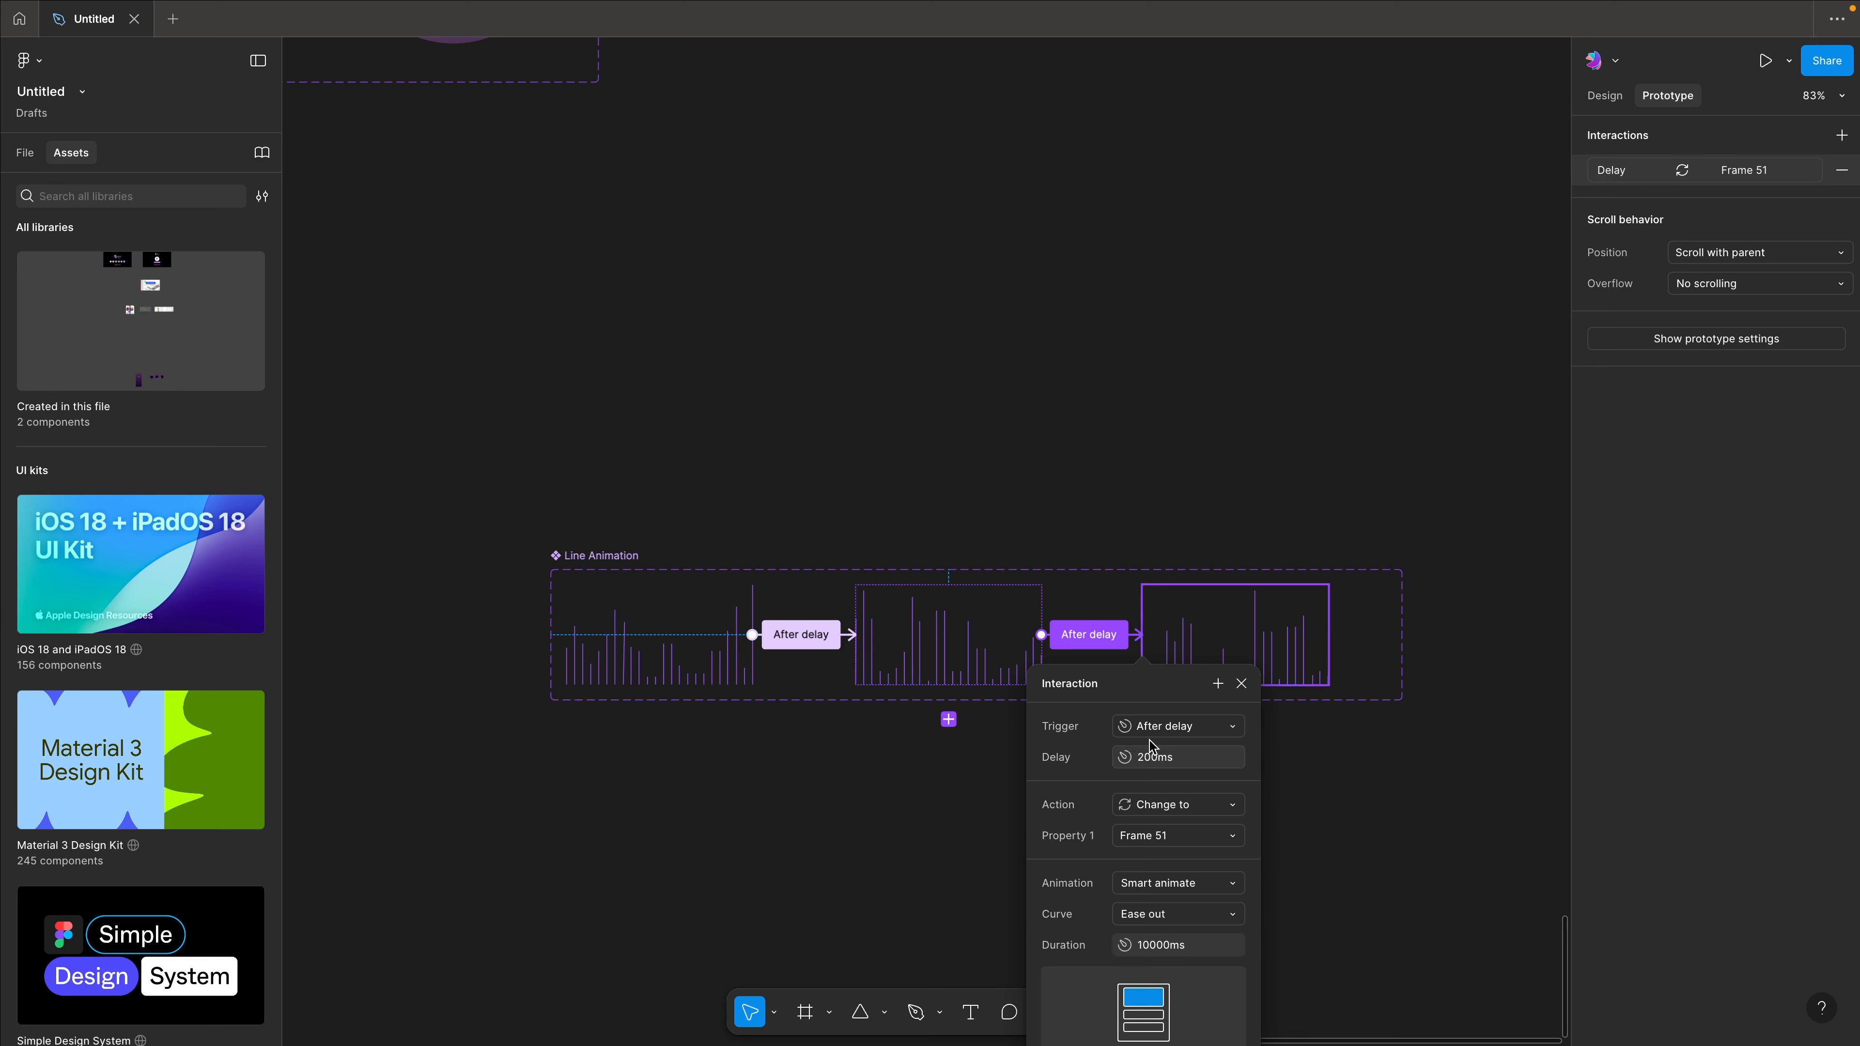
Prototype a change from the third Line Animation variant back to the first, triggered After delay with a 200 ms delay.
{"action": "left_click", "coordinate": [1305, 648]}
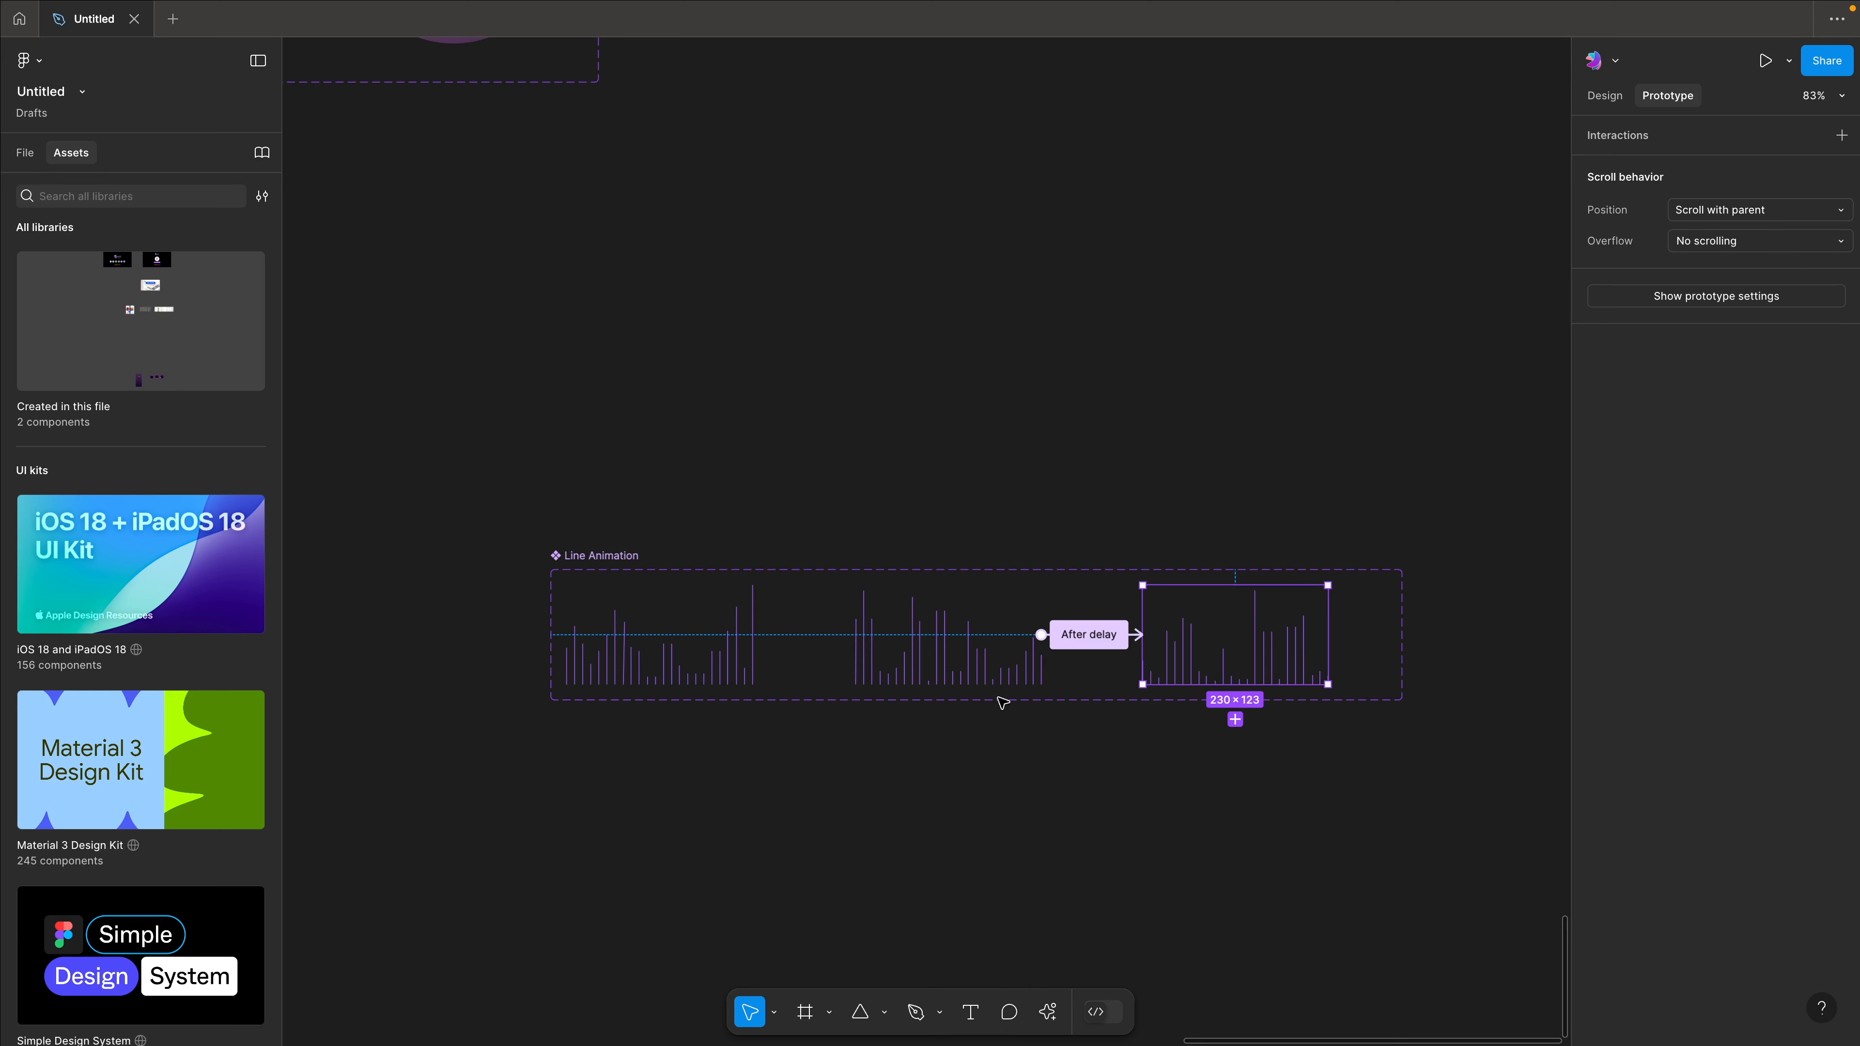
{"action": "left_click_drag", "start_coordinate": [1328, 635], "coordinate": [667, 684]}
{"action": "left_click", "coordinate": [778, 727]}
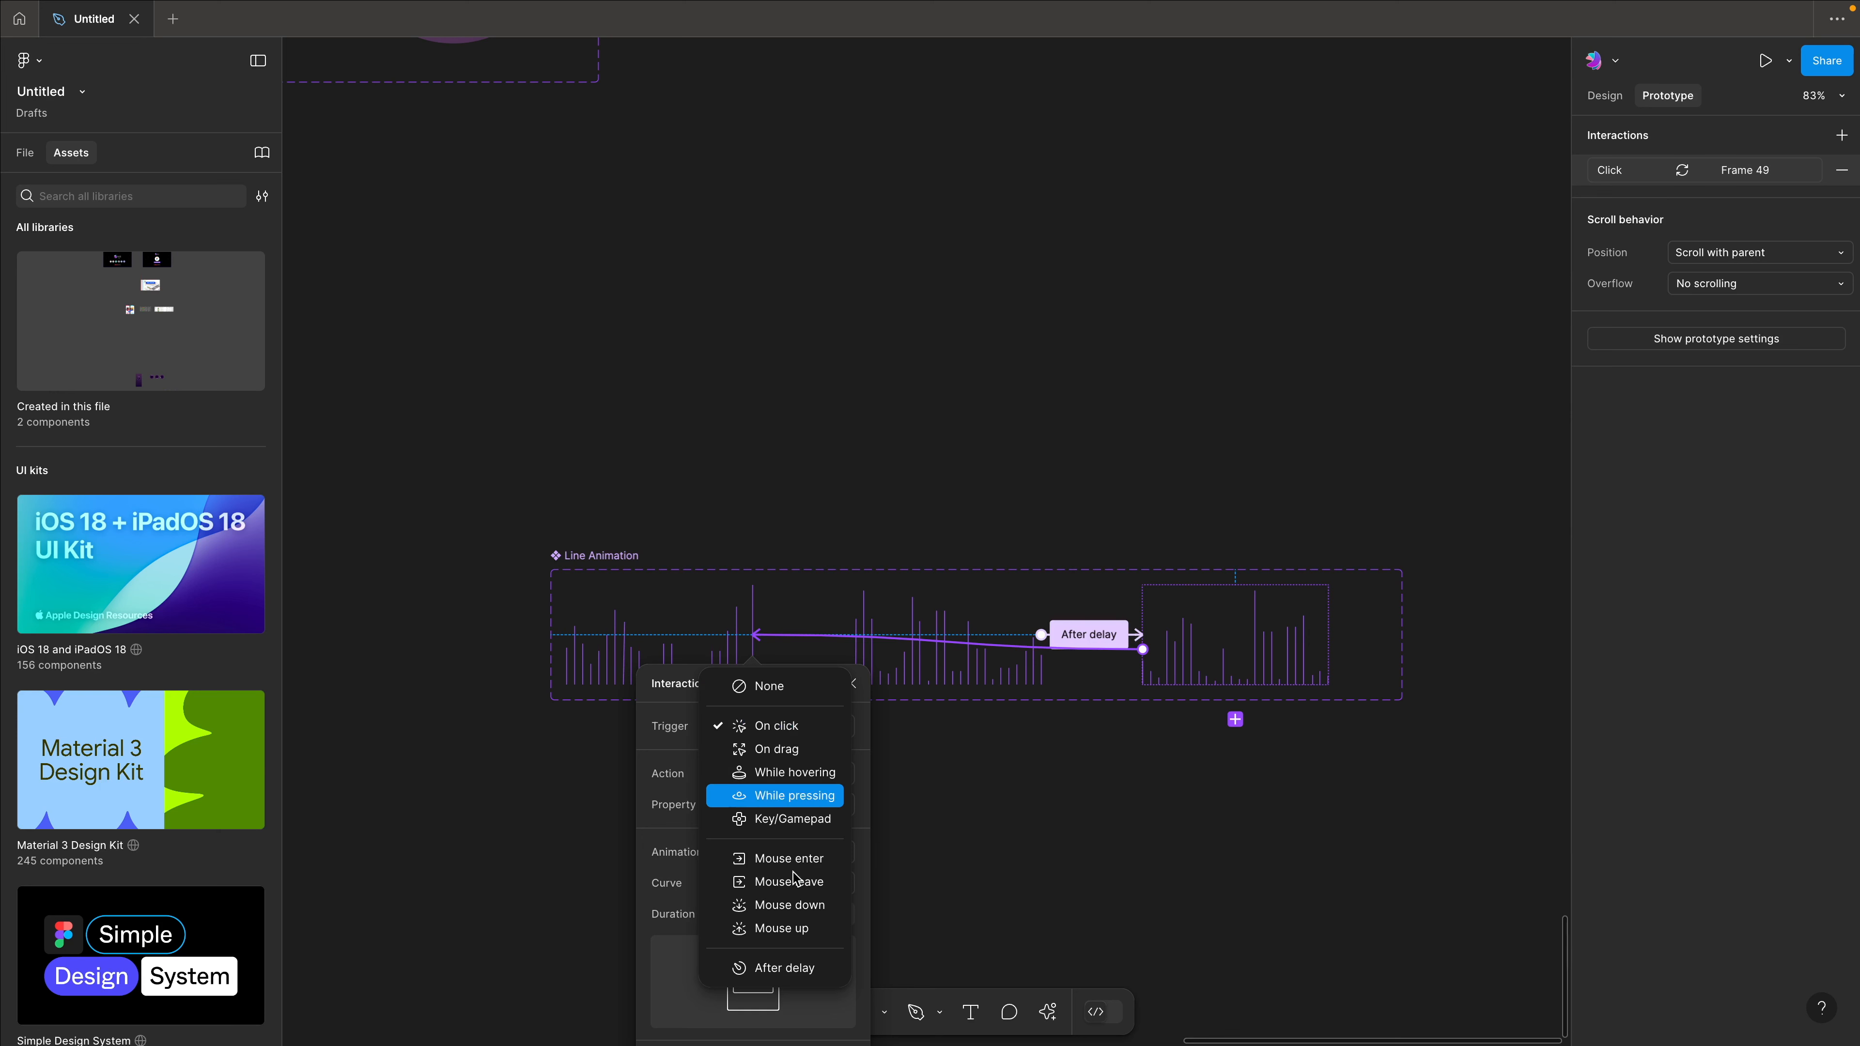
{"action": "left_click", "coordinate": [809, 971]}
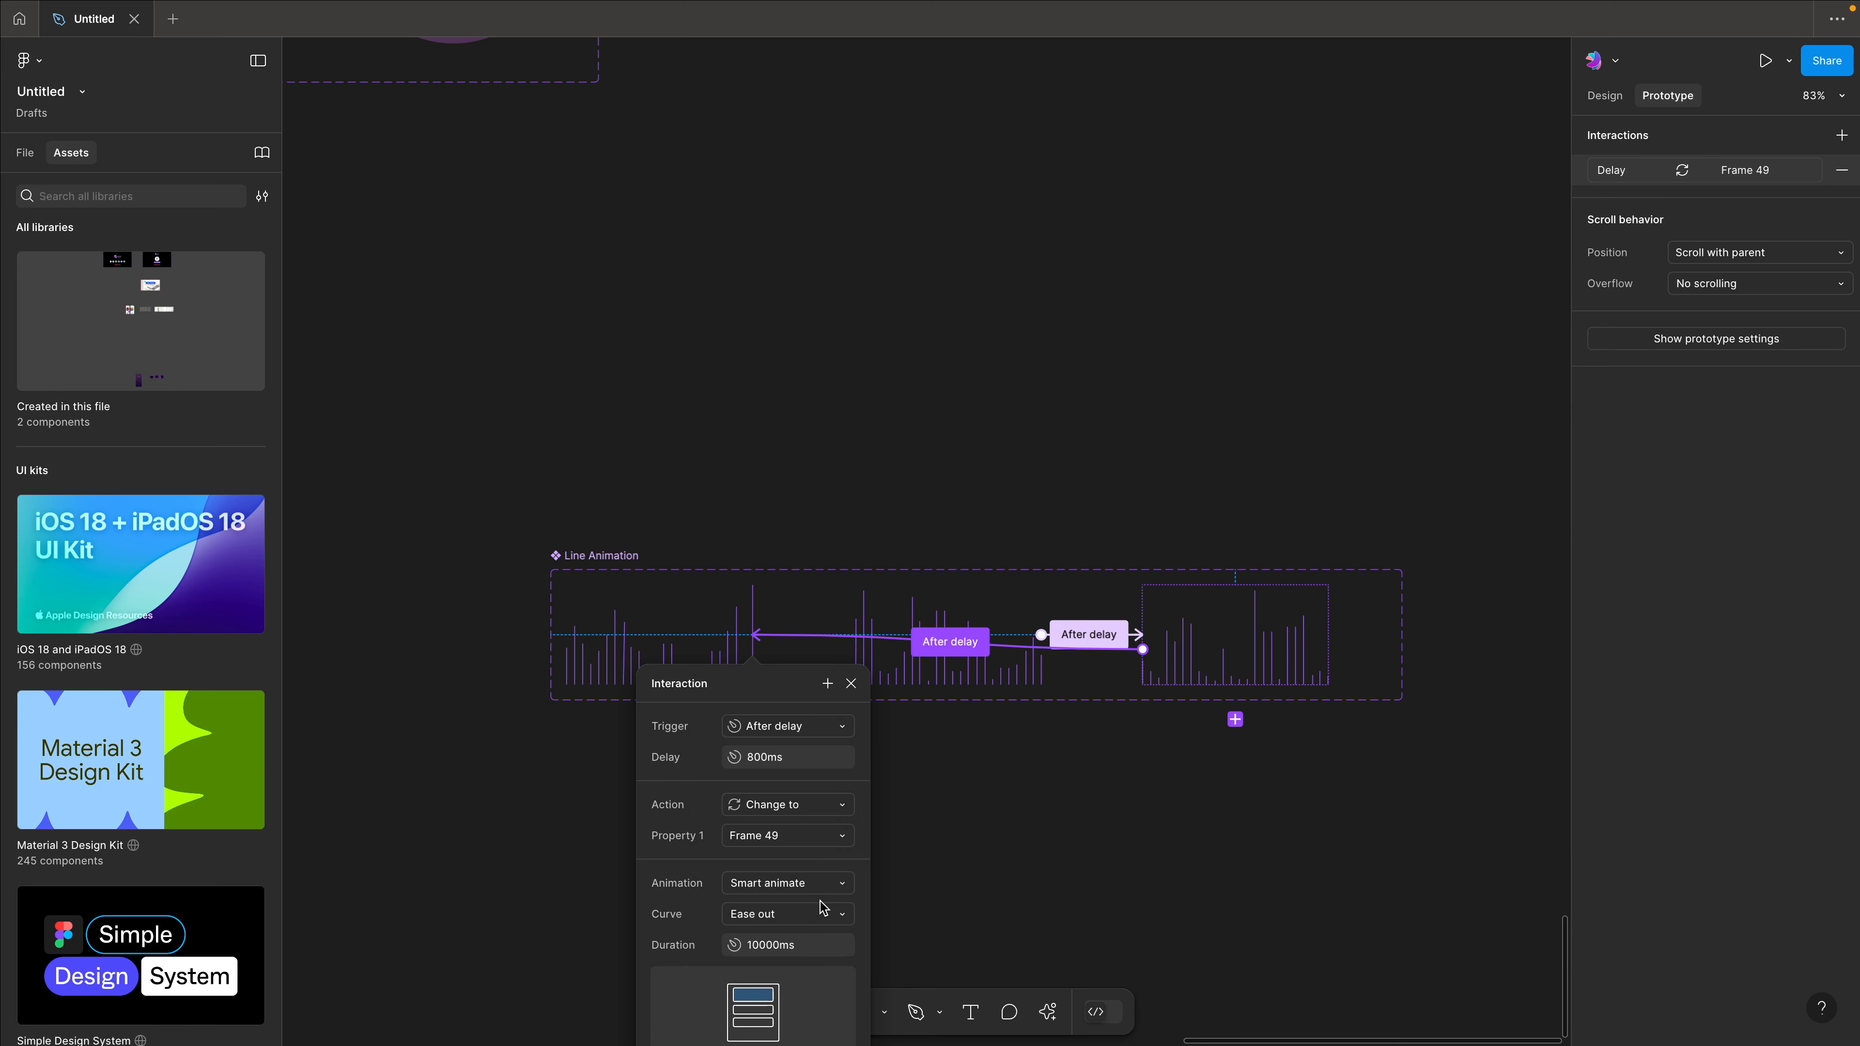
{"action": "left_click", "coordinate": [750, 752]}
{"action": "type", "text": "200"}
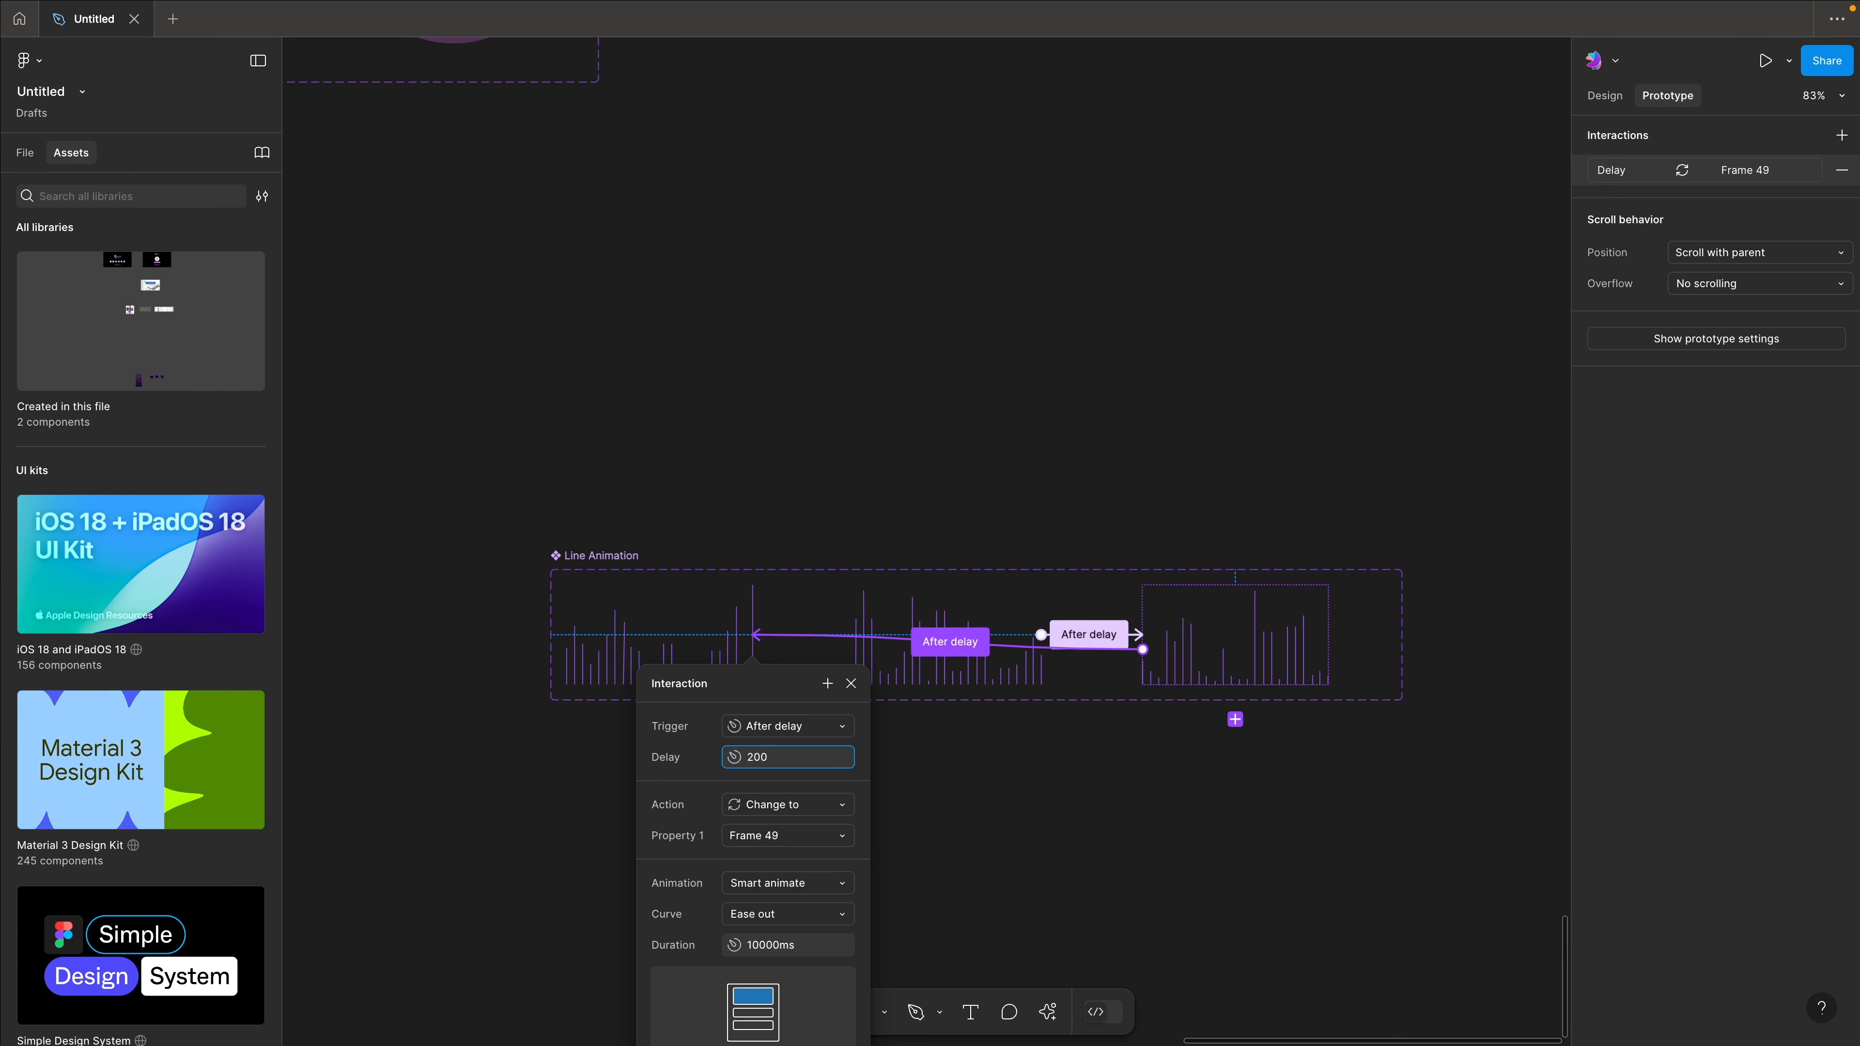
{"action": "key", "text": "Return"}
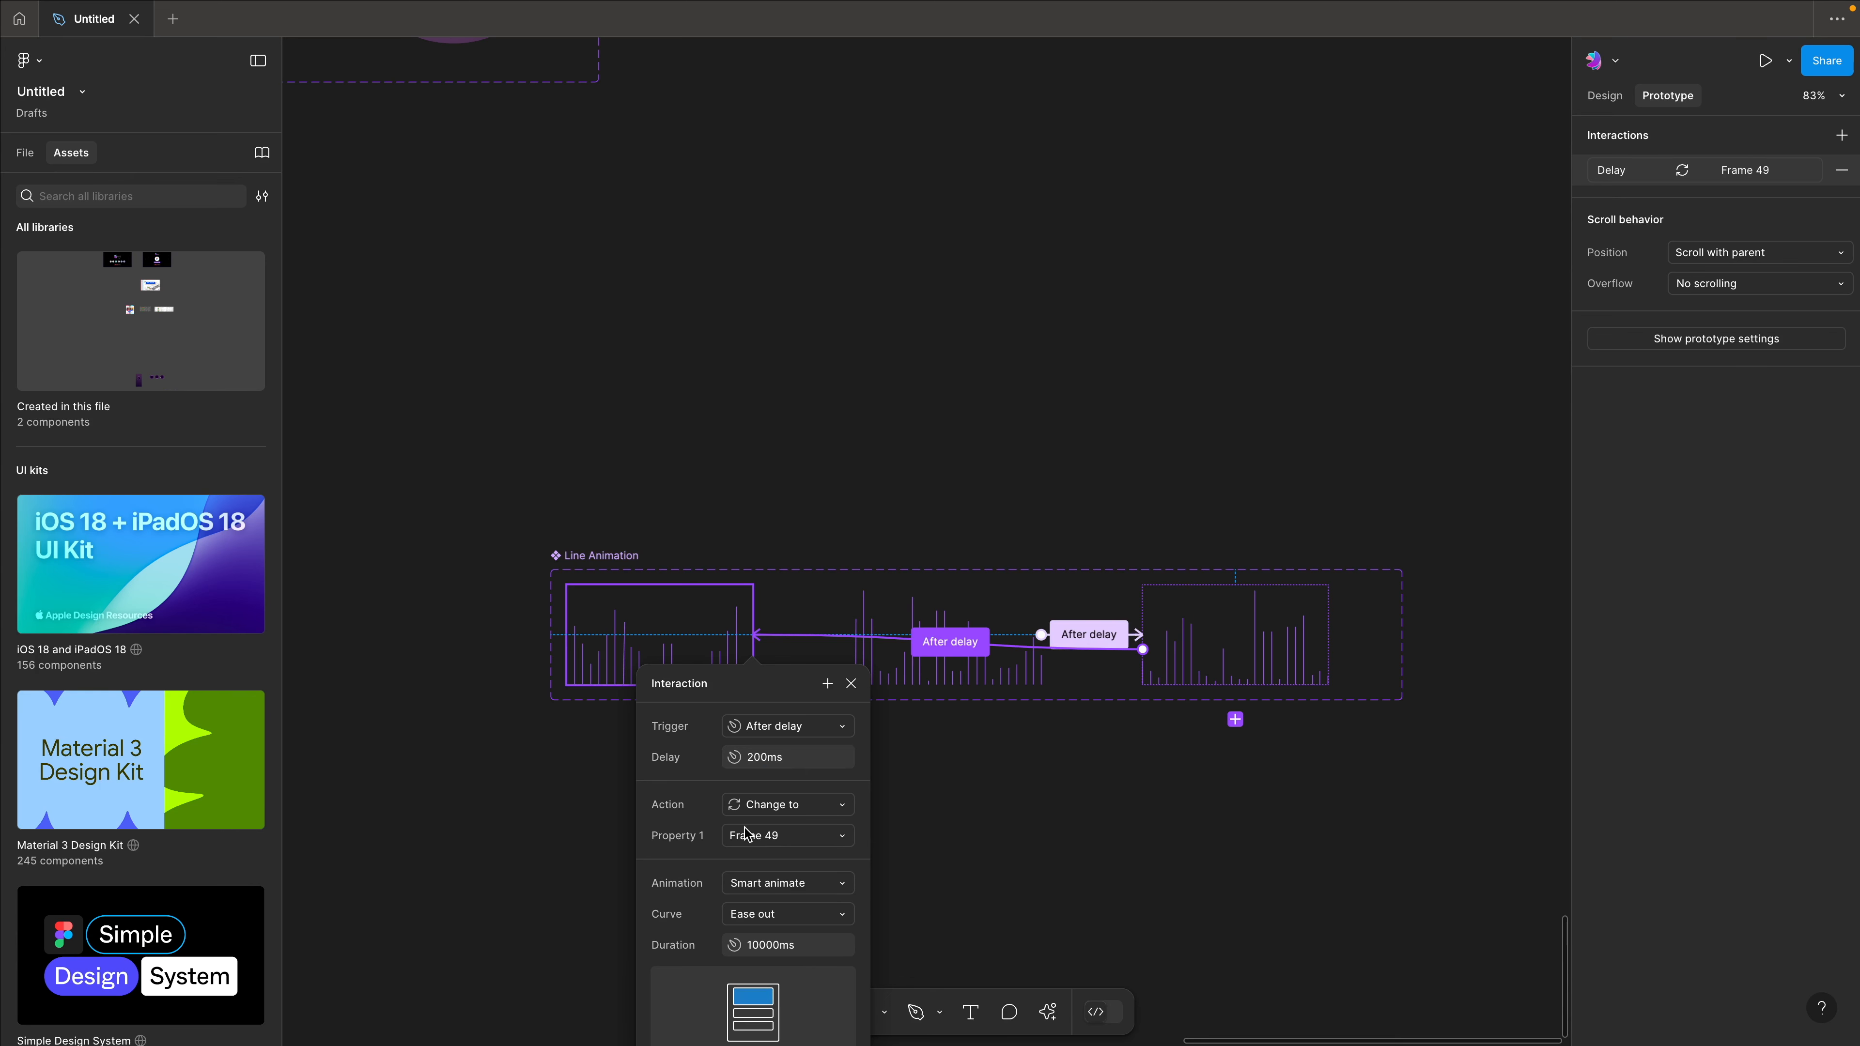
{"action": "left_click", "coordinate": [975, 892]}
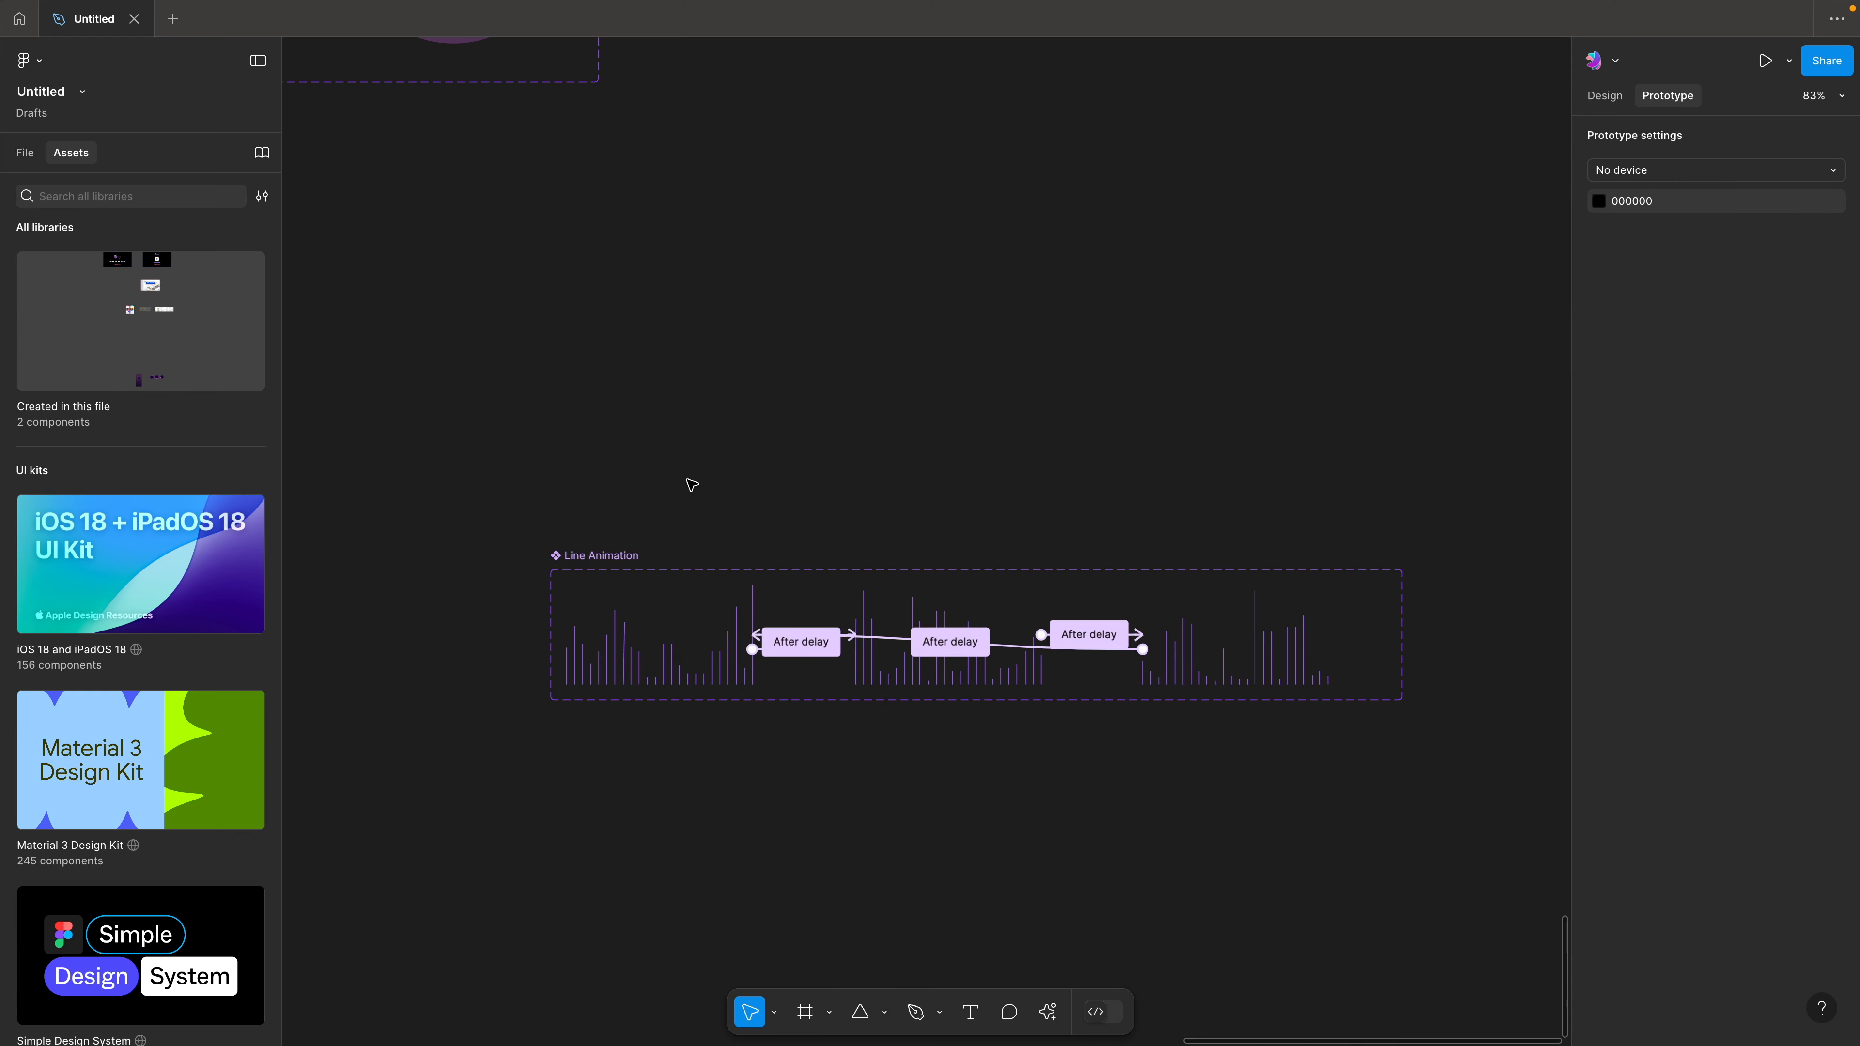
Search the assets for "line" and place a Line Animation instance below the circle on the iPhone 16 Pro frame.
{"action": "scroll", "coordinate": [687, 522], "scroll_direction": "down", "scroll_amount": 3}
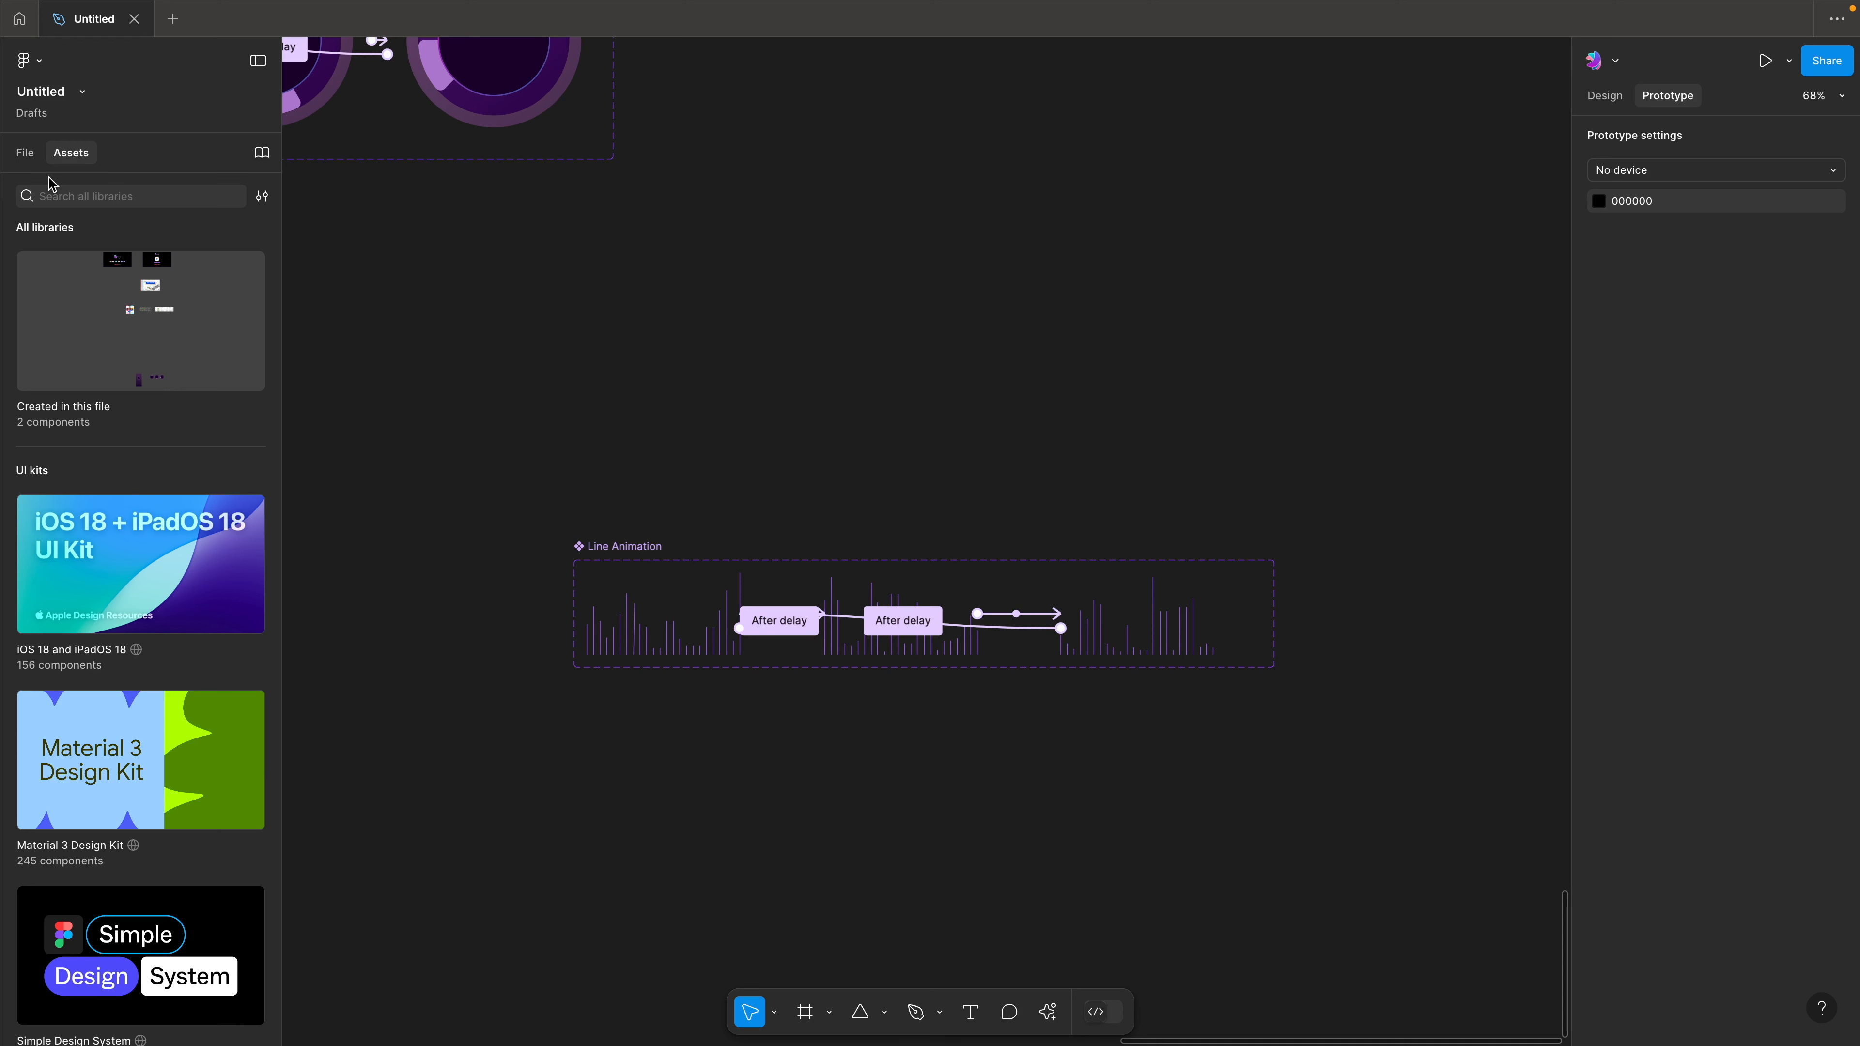
{"action": "left_click", "coordinate": [66, 196]}
{"action": "type", "text": "line"}
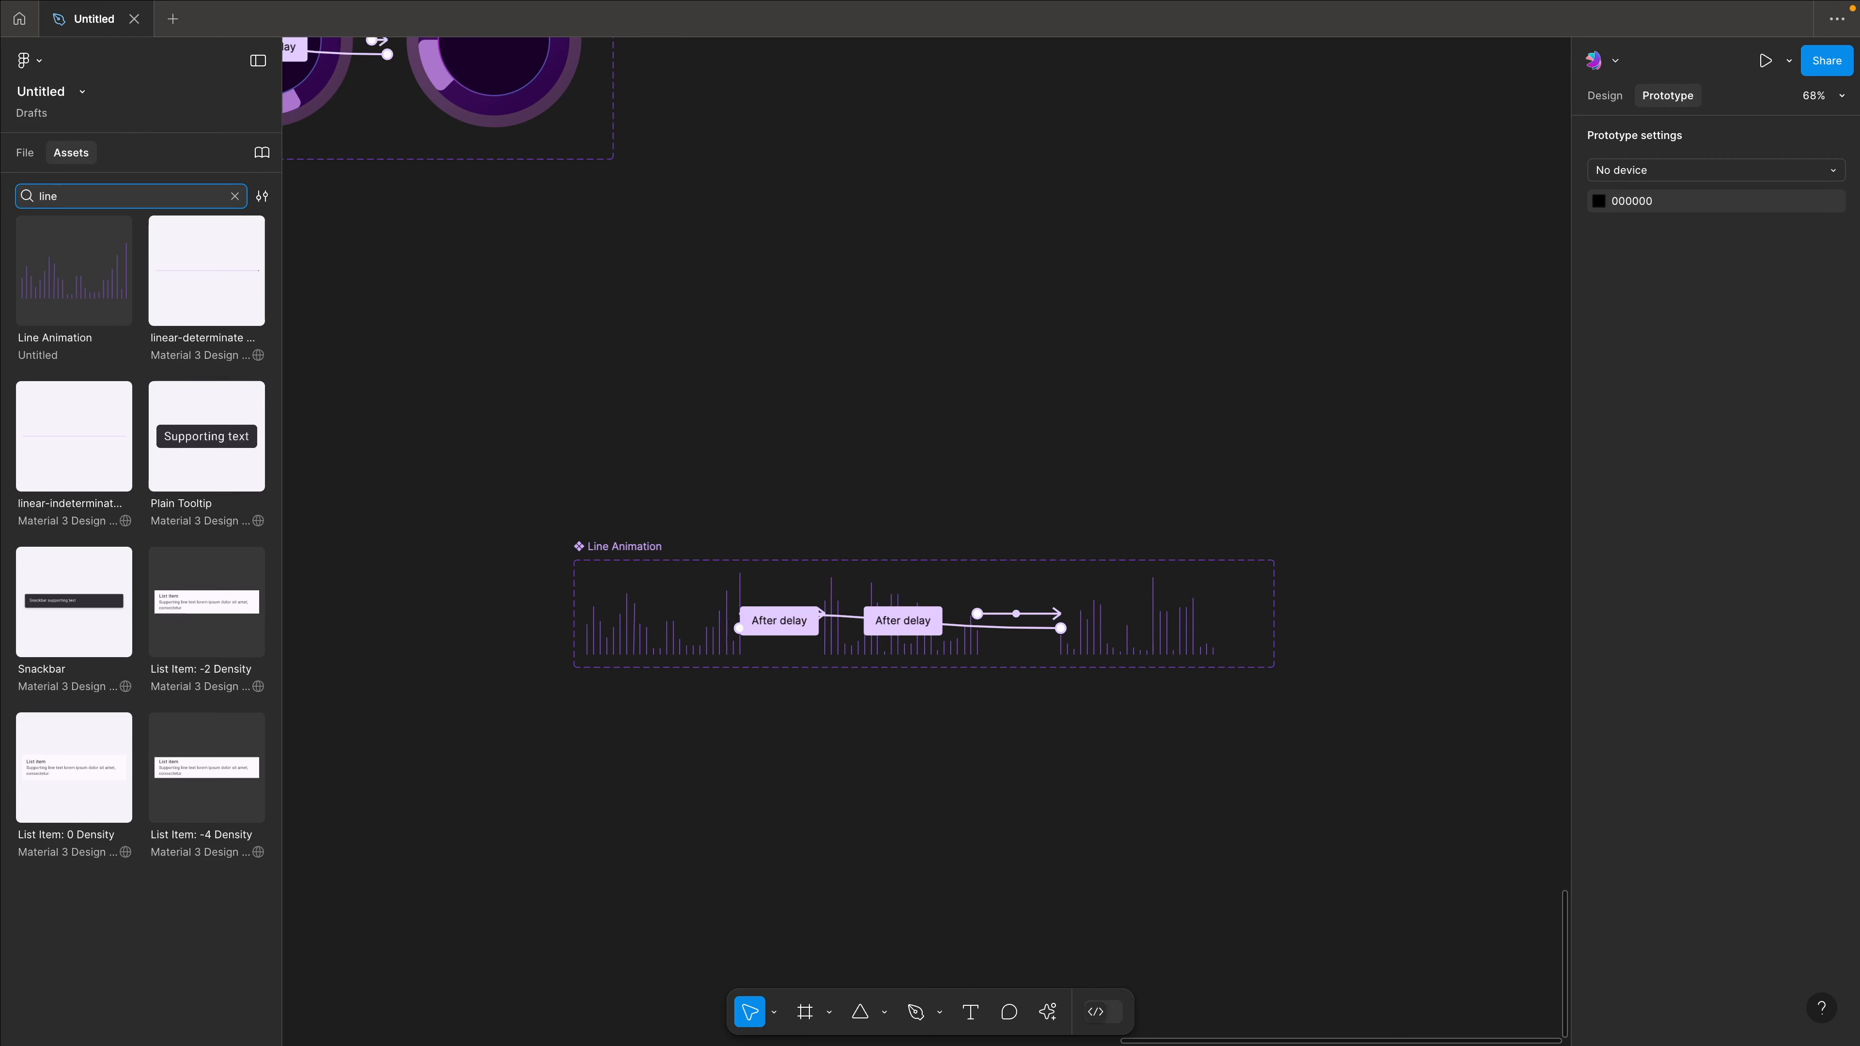
{"action": "left_click", "coordinate": [526, 377]}
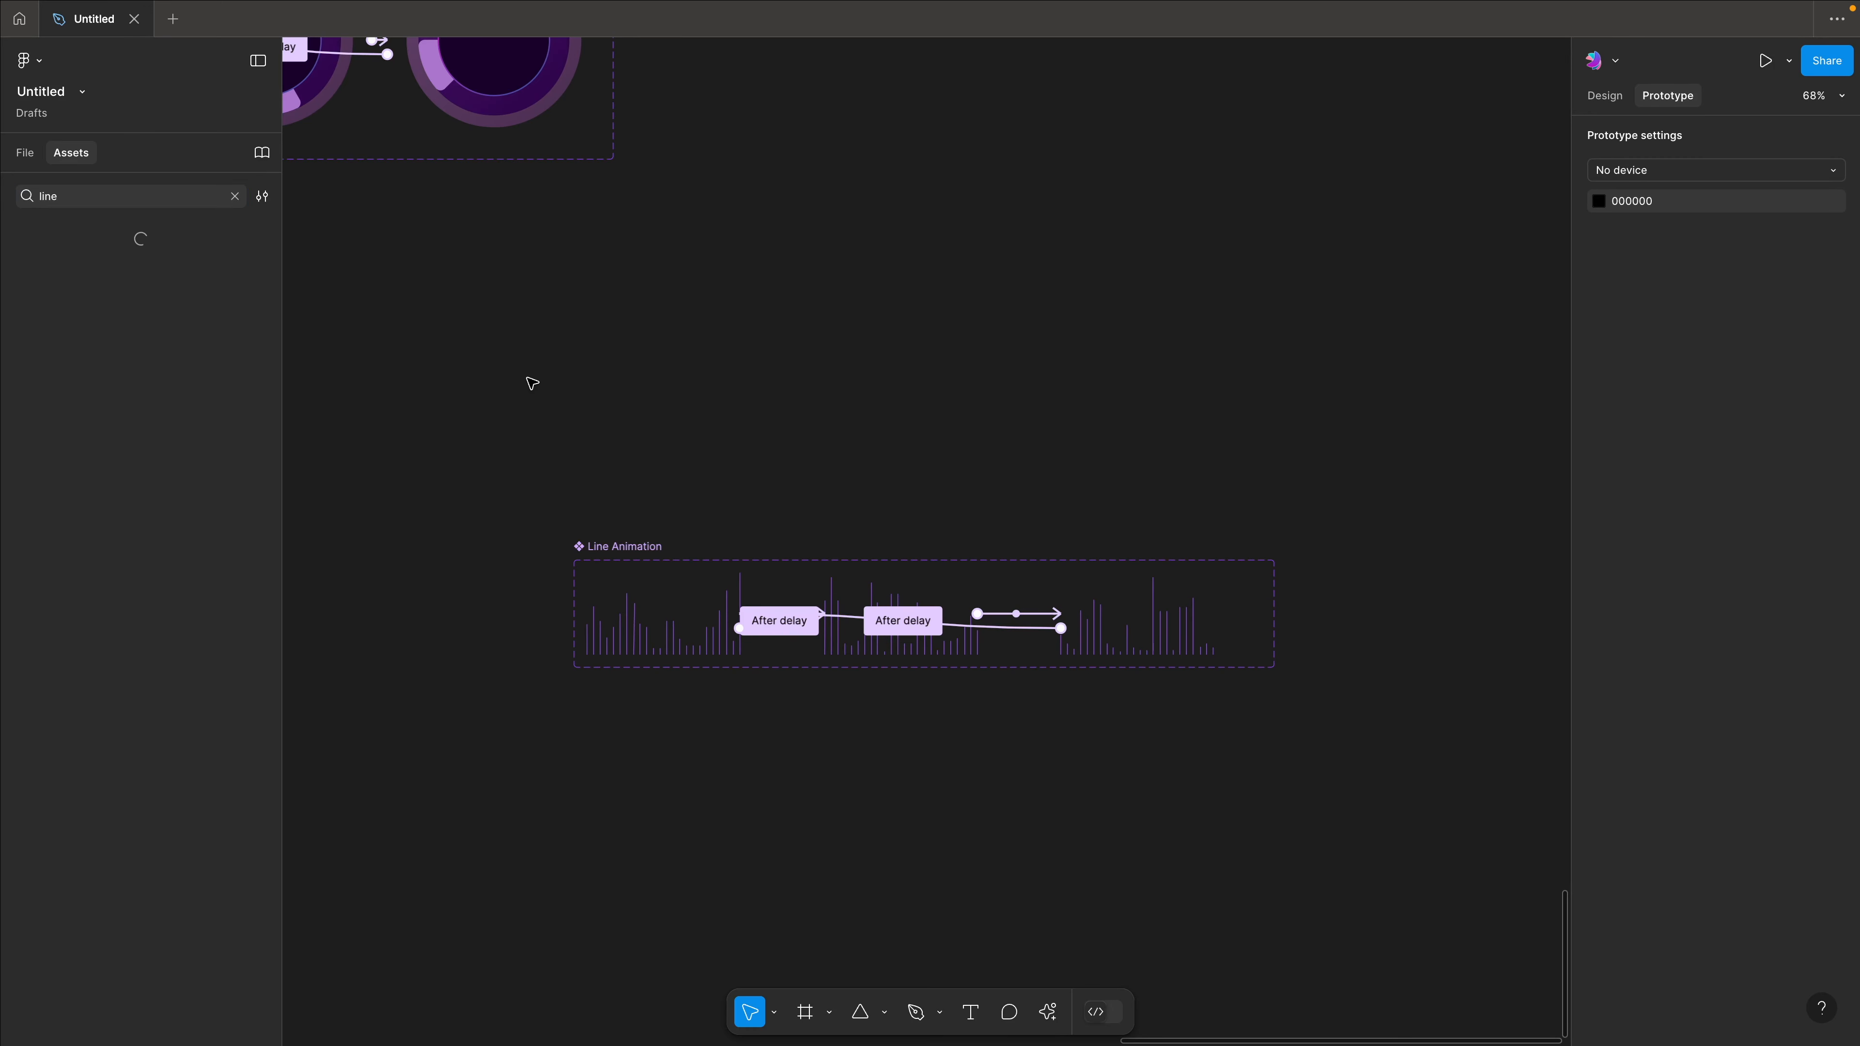
{"action": "scroll", "coordinate": [601, 450], "scroll_direction": "down", "scroll_amount": 5}
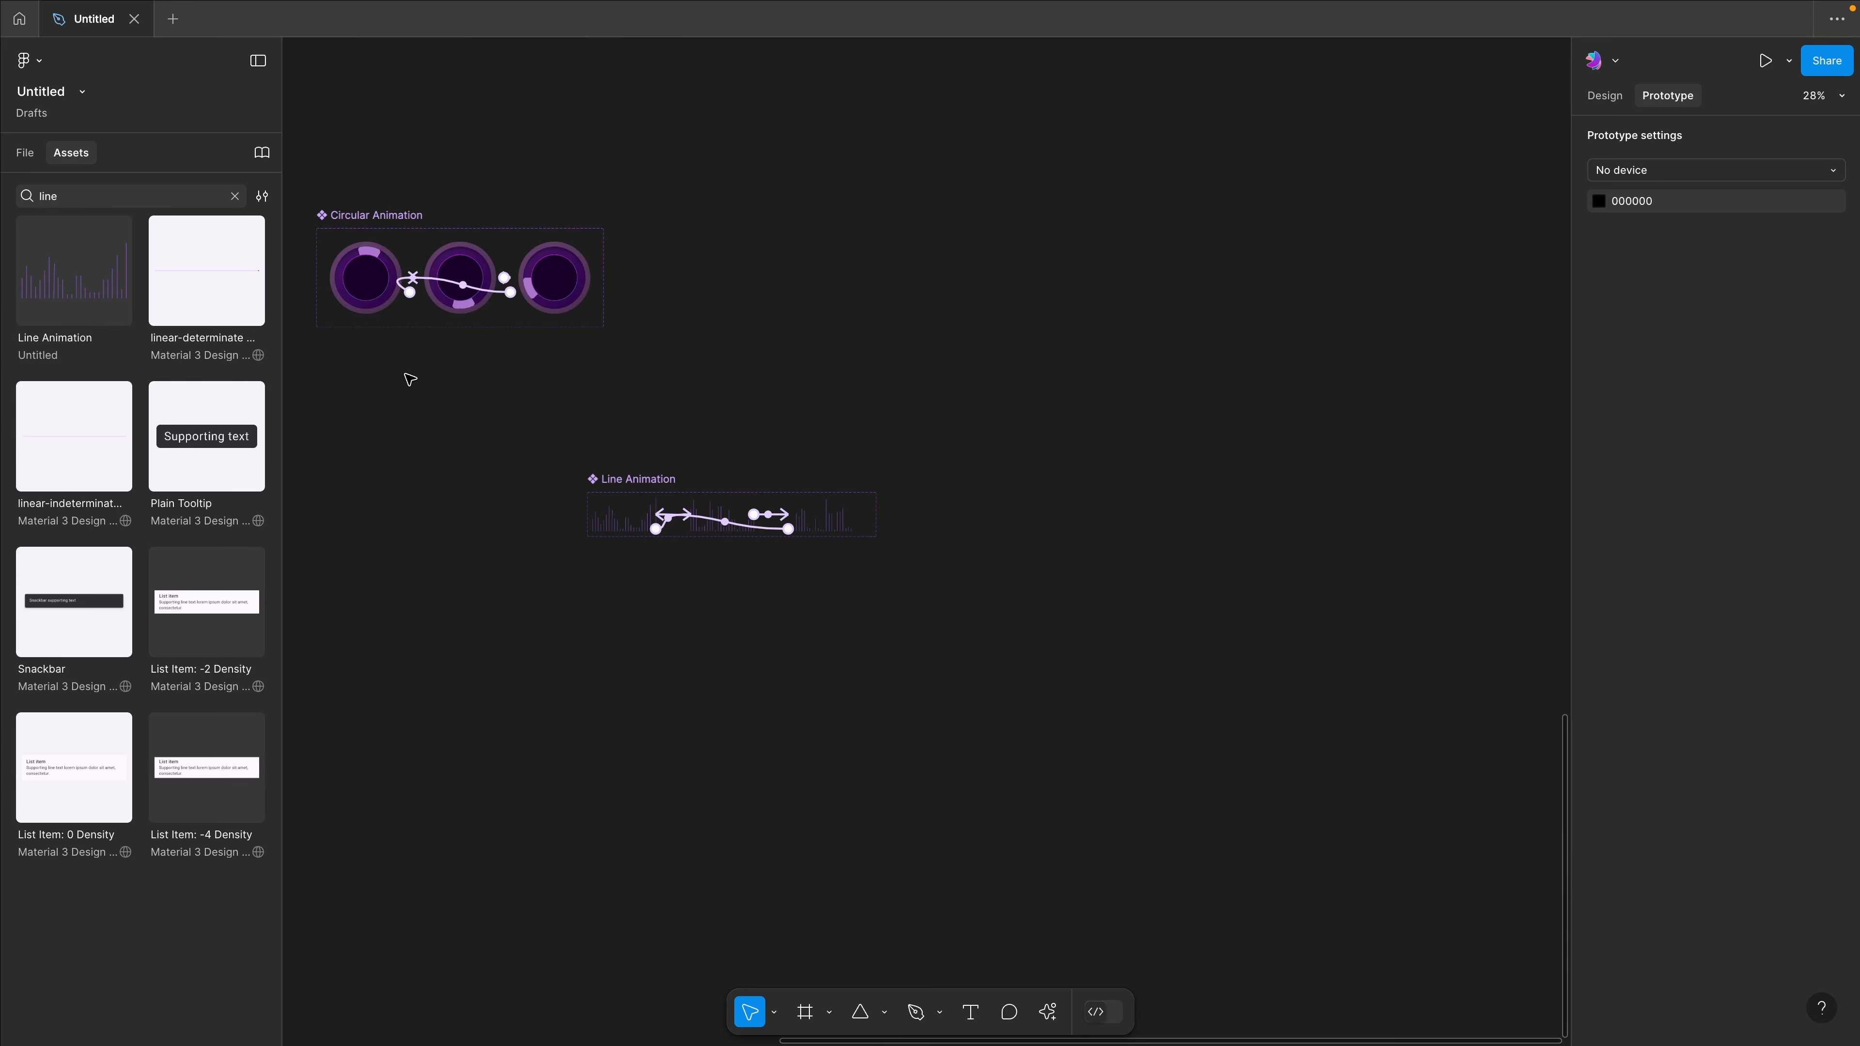
{"action": "left_click_drag", "start_coordinate": [361, 378], "coordinate": [972, 477]}
{"action": "left_click_drag", "start_coordinate": [32, 292], "coordinate": [712, 485]}
{"action": "left_click", "coordinate": [873, 428]}
Center the Line Animation instance horizontally in the iPhone 16 Pro frame.
{"action": "scroll", "coordinate": [873, 428], "scroll_direction": "up", "scroll_amount": 2}
{"action": "left_click", "coordinate": [1604, 96]}
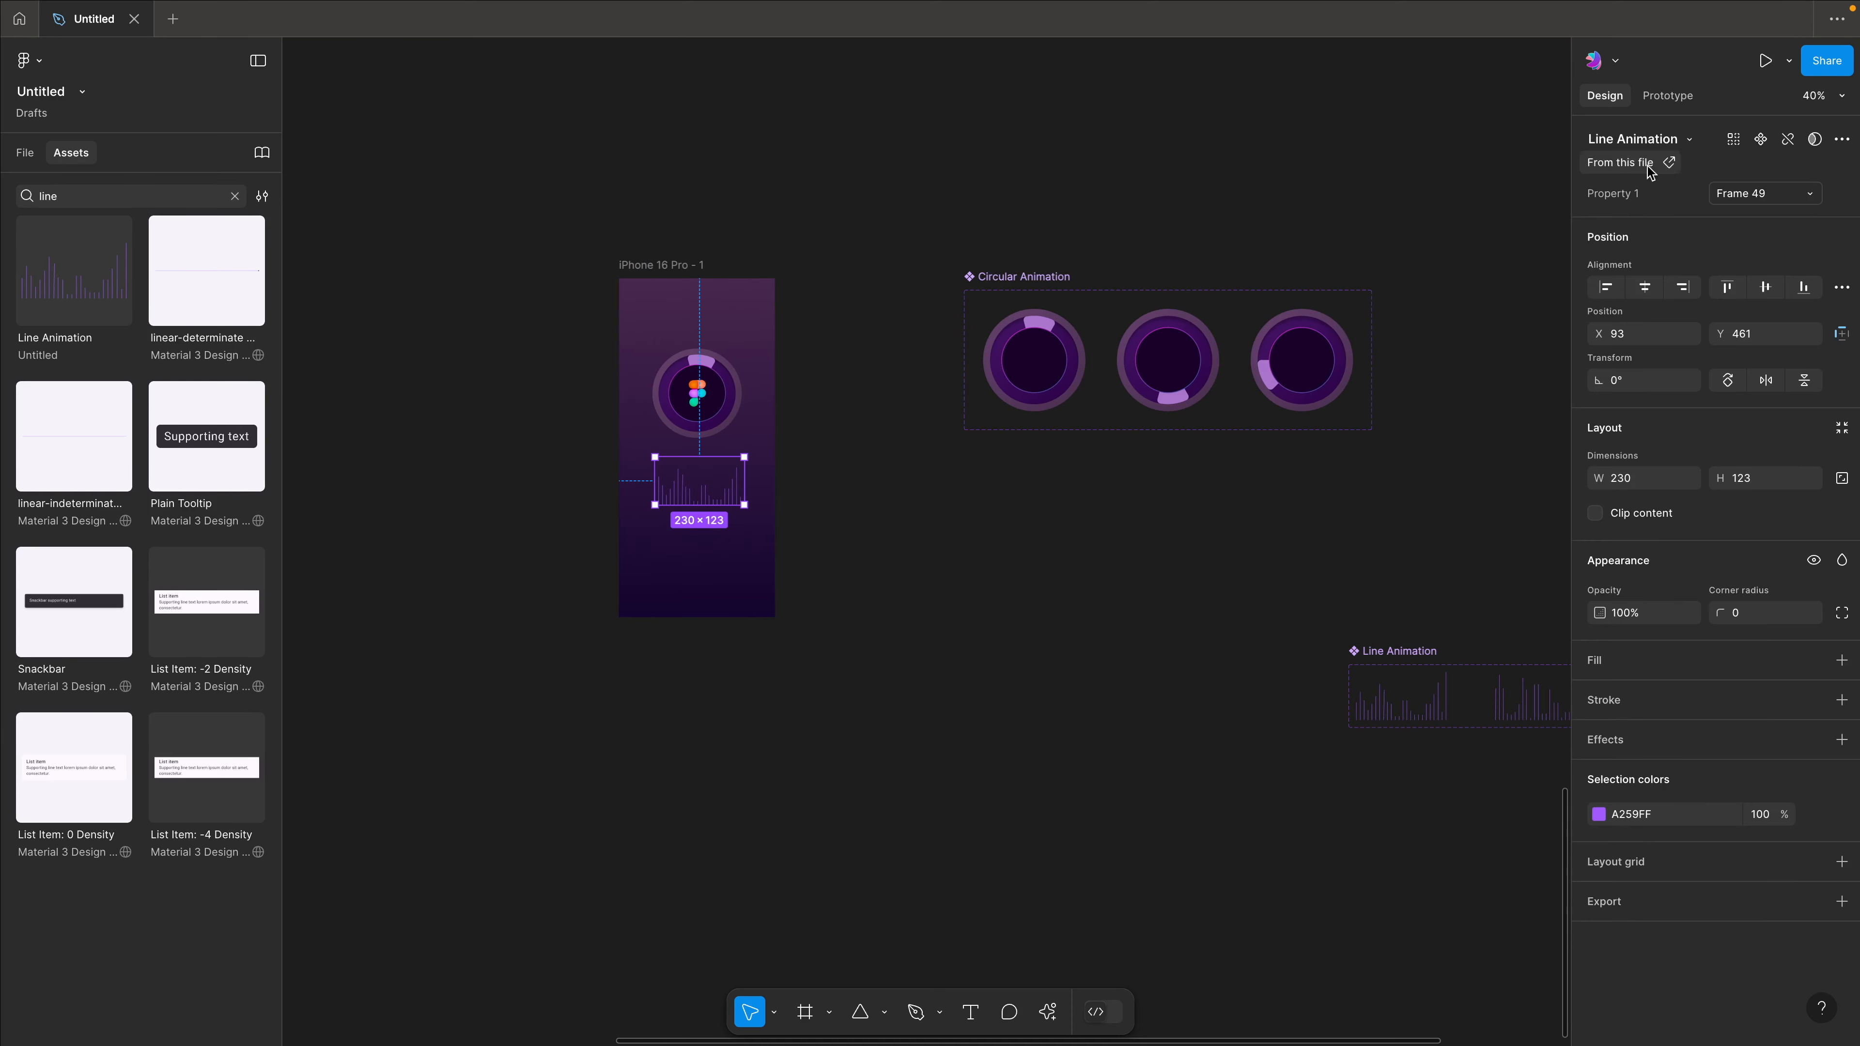
{"action": "left_click", "coordinate": [1649, 292]}
{"action": "left_click", "coordinate": [872, 299]}
Preview the iPhone 16 Pro frame's prototype to check the circular and line animations.
{"action": "left_click", "coordinate": [687, 267]}
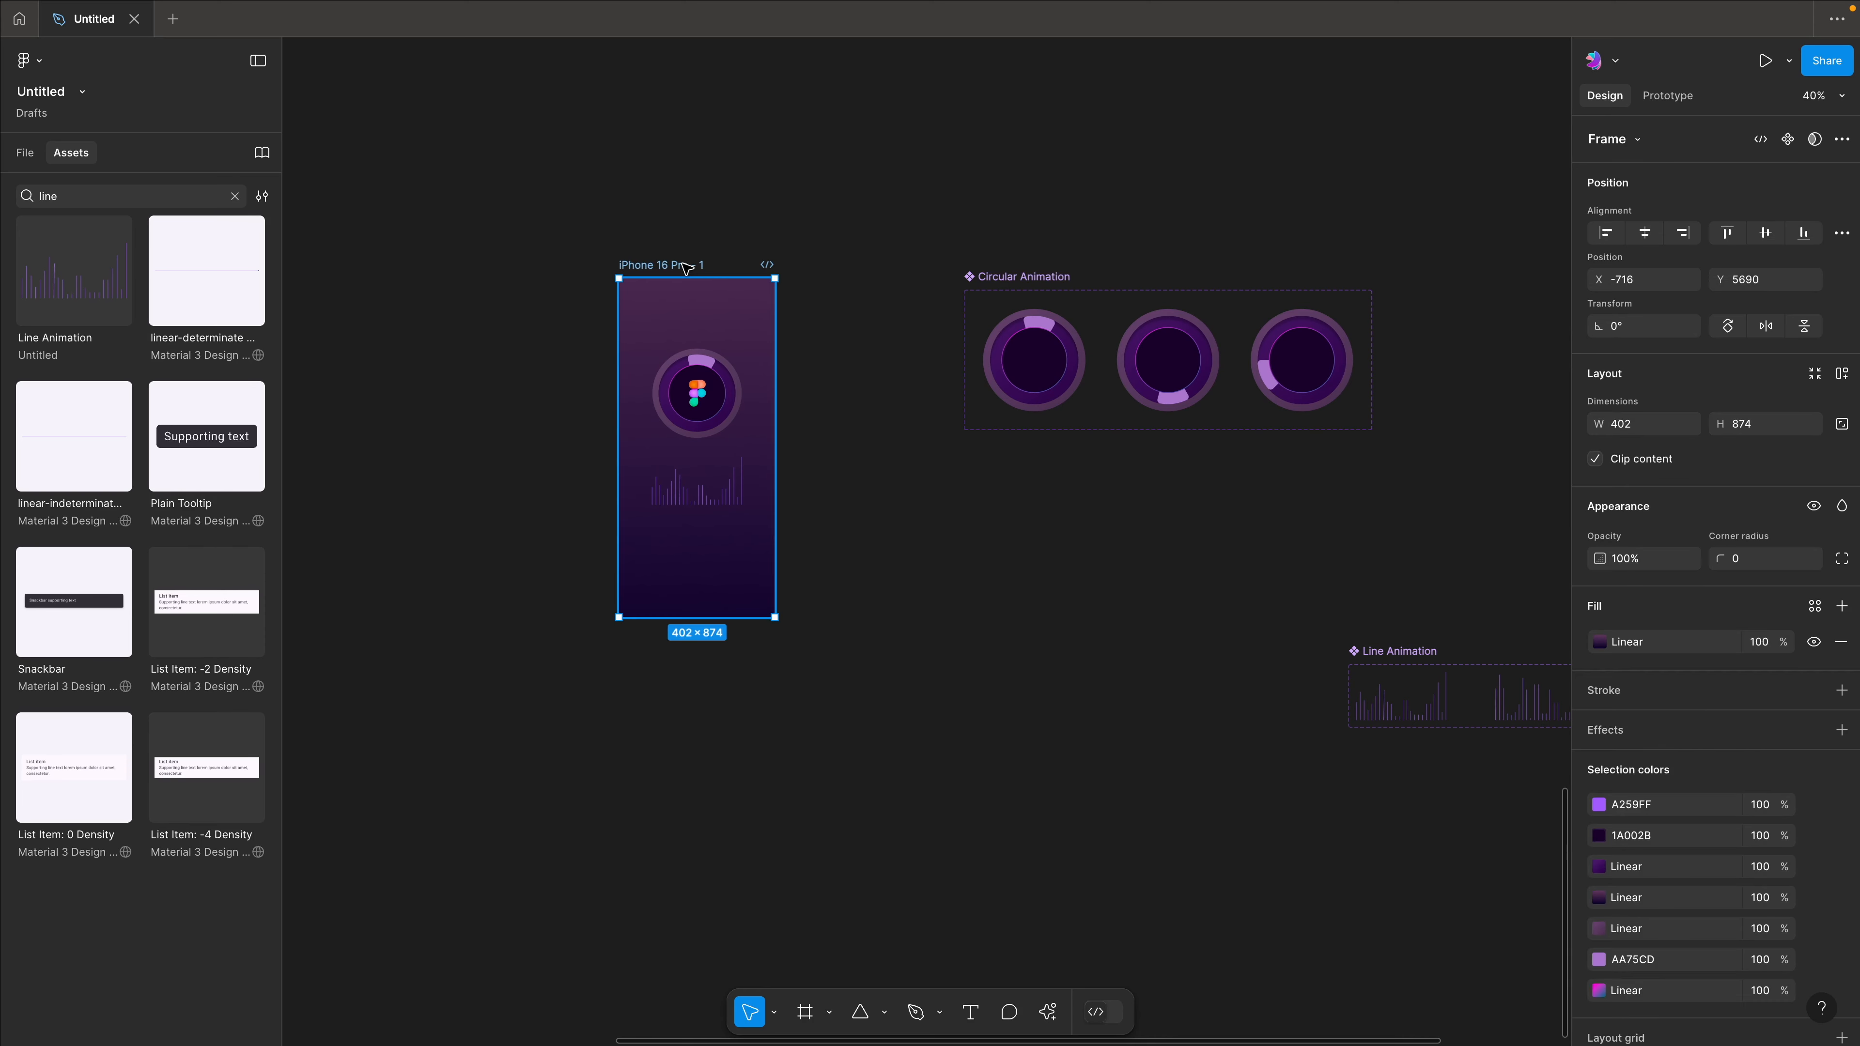
{"action": "scroll", "coordinate": [687, 268], "scroll_direction": "up", "scroll_amount": 5}
{"action": "scroll", "coordinate": [687, 268], "scroll_direction": "down", "scroll_amount": 2}
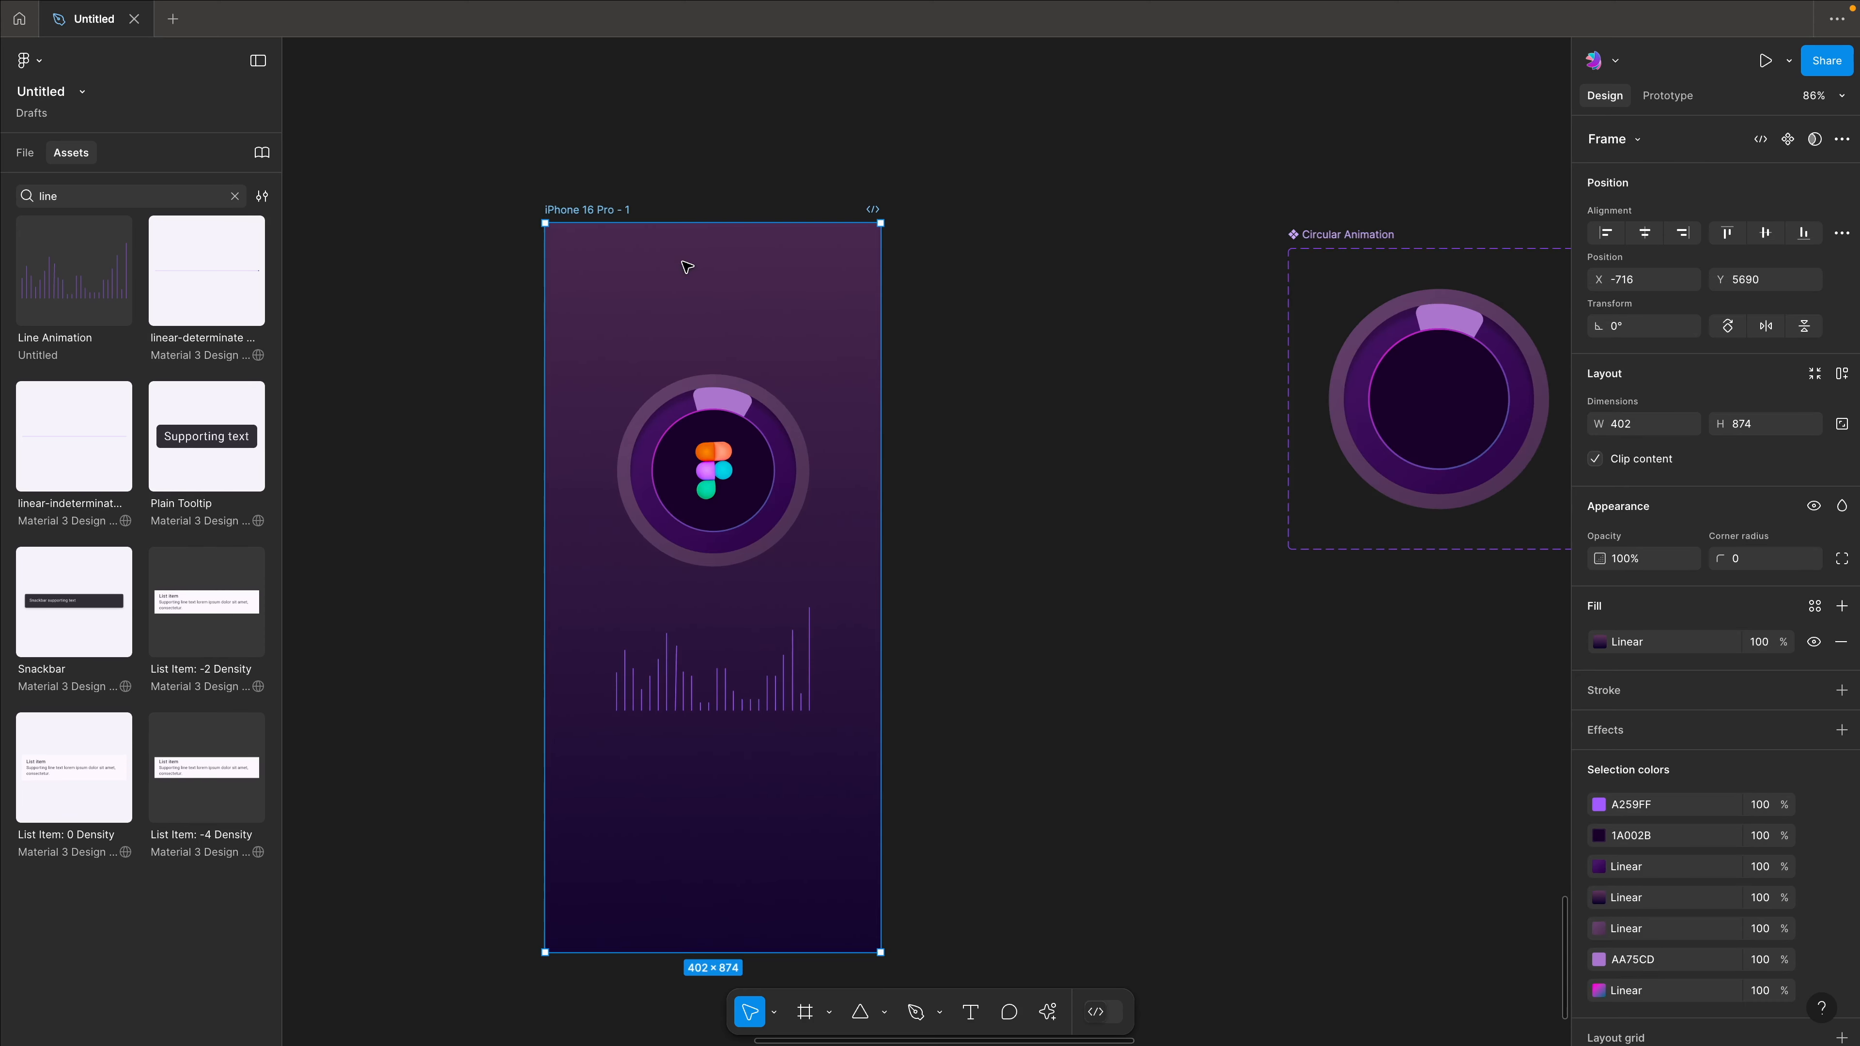
{"action": "left_click", "coordinate": [726, 118]}
{"action": "left_click", "coordinate": [593, 212]}
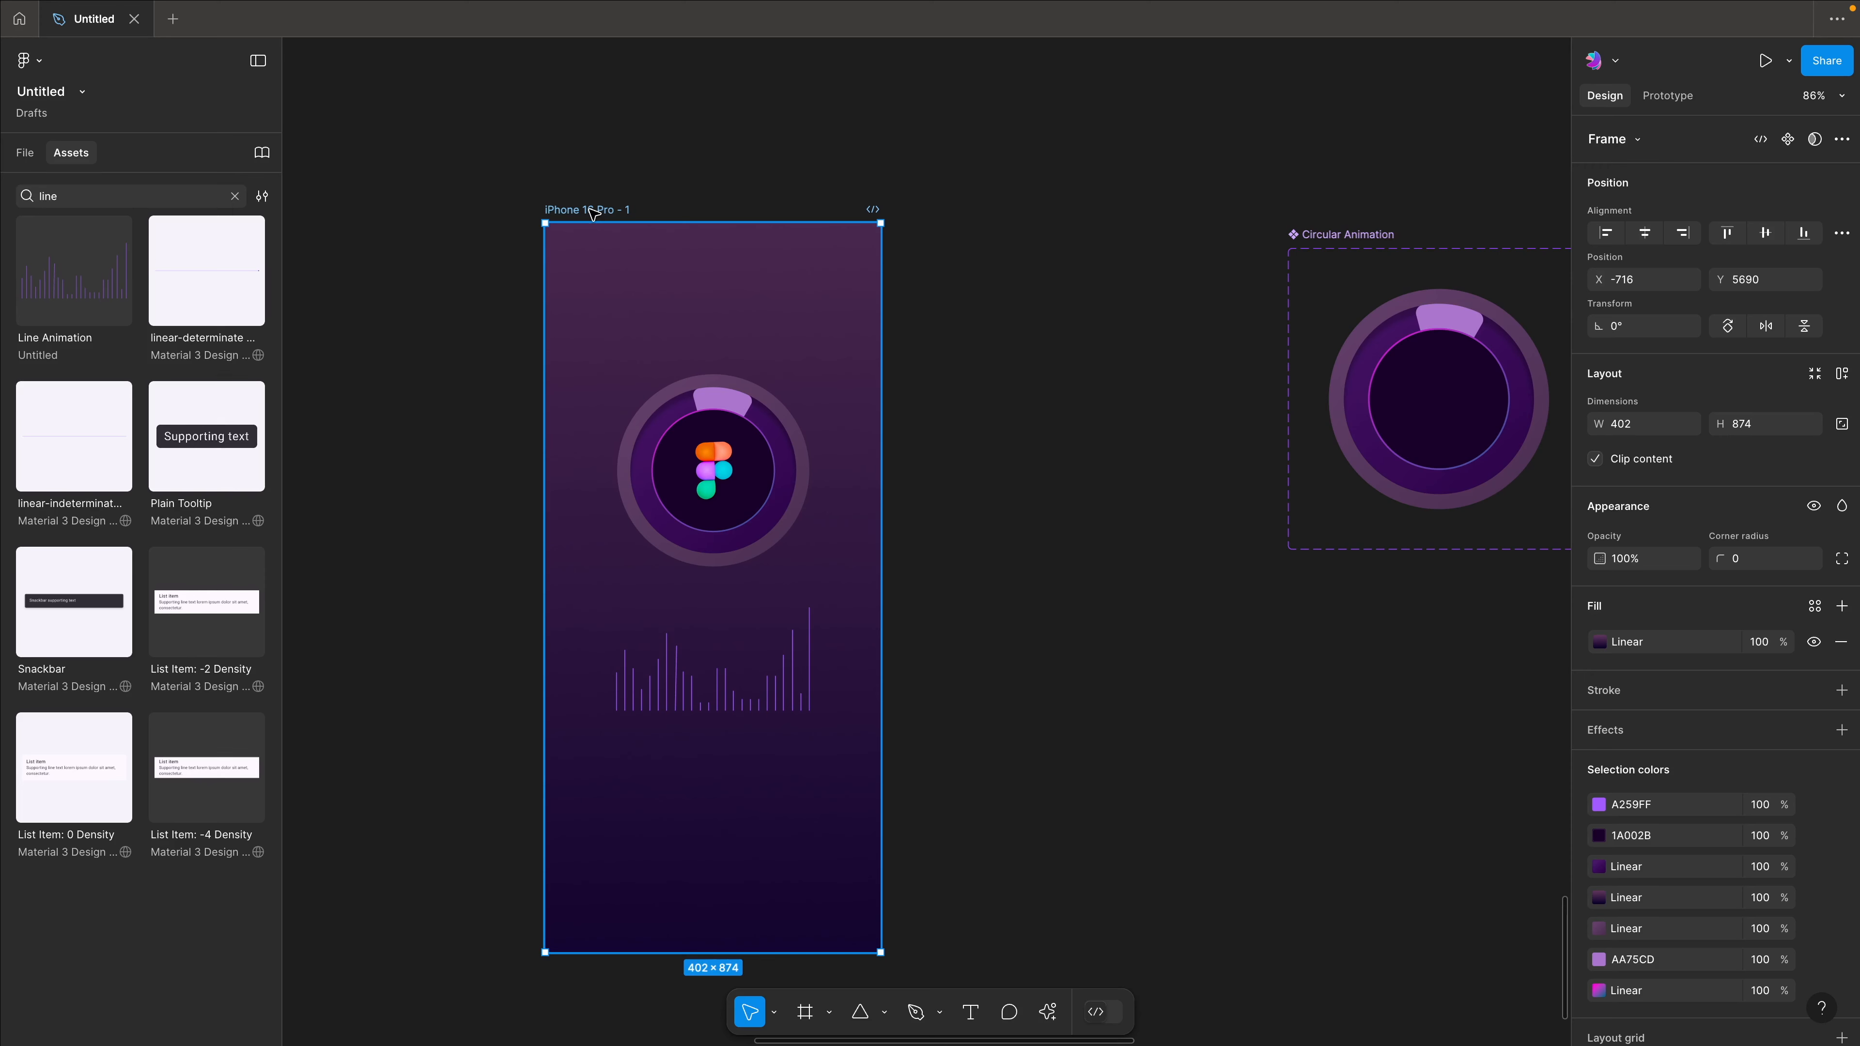
{"action": "key", "text": "shift+space"}
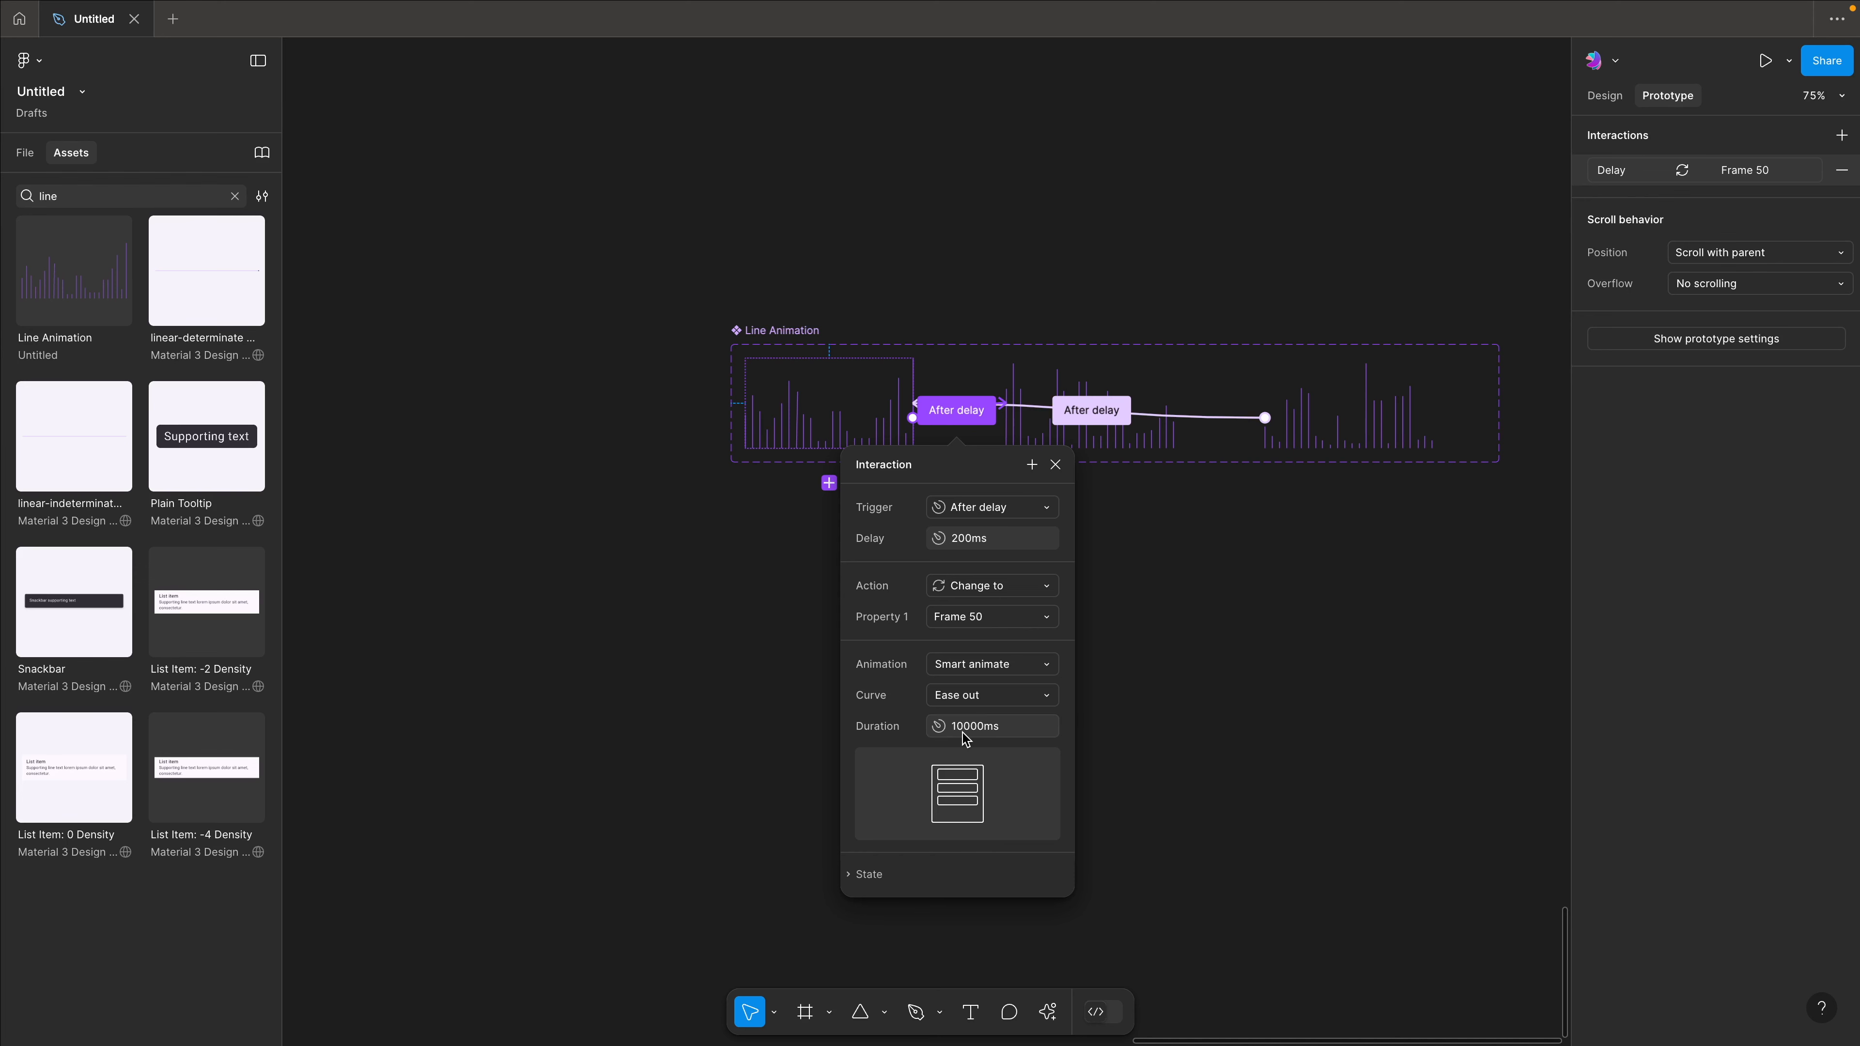
Change the duration of the first-to-second Line Animation transition and set the third-to-first transition's duration to 4000 ms.
{"action": "left_click", "coordinate": [965, 733]}
{"action": "type", "text": "8"}
{"action": "key", "text": "Return"}
{"action": "left_click", "coordinate": [1092, 410]}
{"action": "left_click", "coordinate": [1092, 715]}
{"action": "key", "text": "ctrl+a"}
{"action": "type", "text": "4000"}
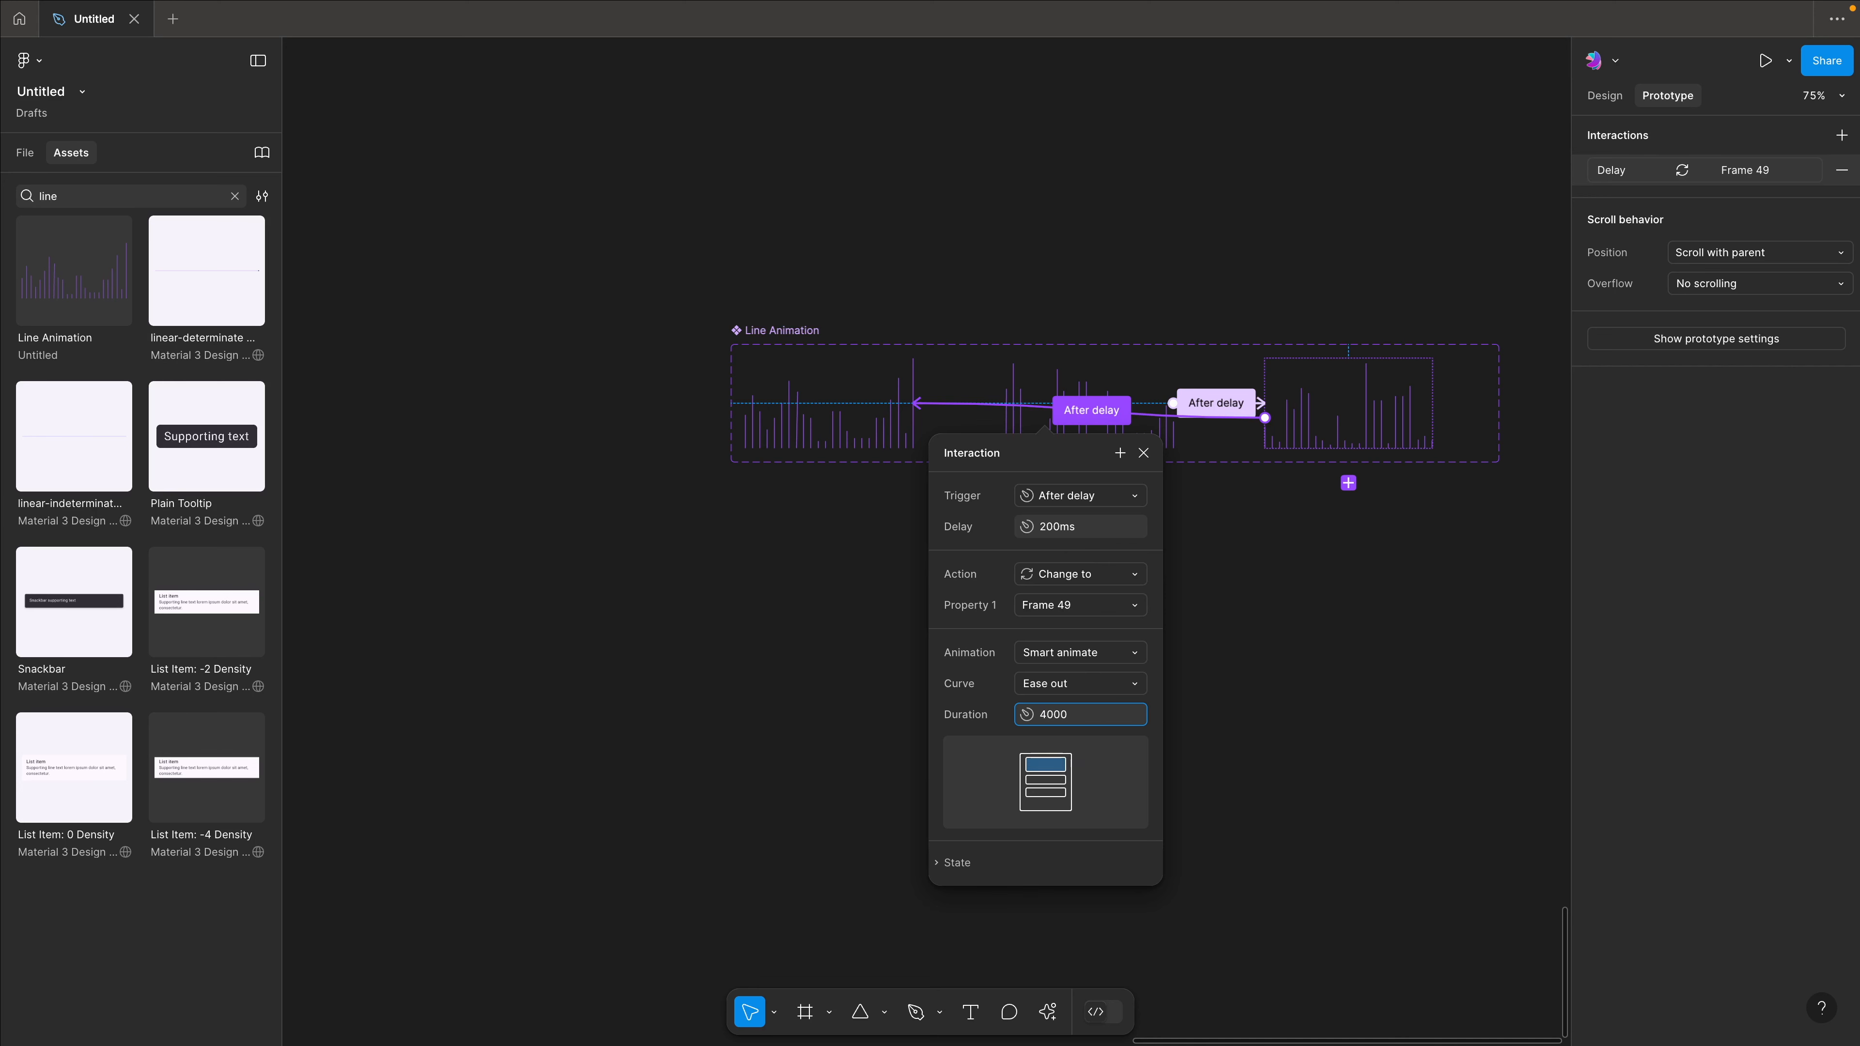
Set the second-to-third transition's duration to 4000 ms and check the third-to-first transition's settings.
{"action": "left_click", "coordinate": [1219, 404]}
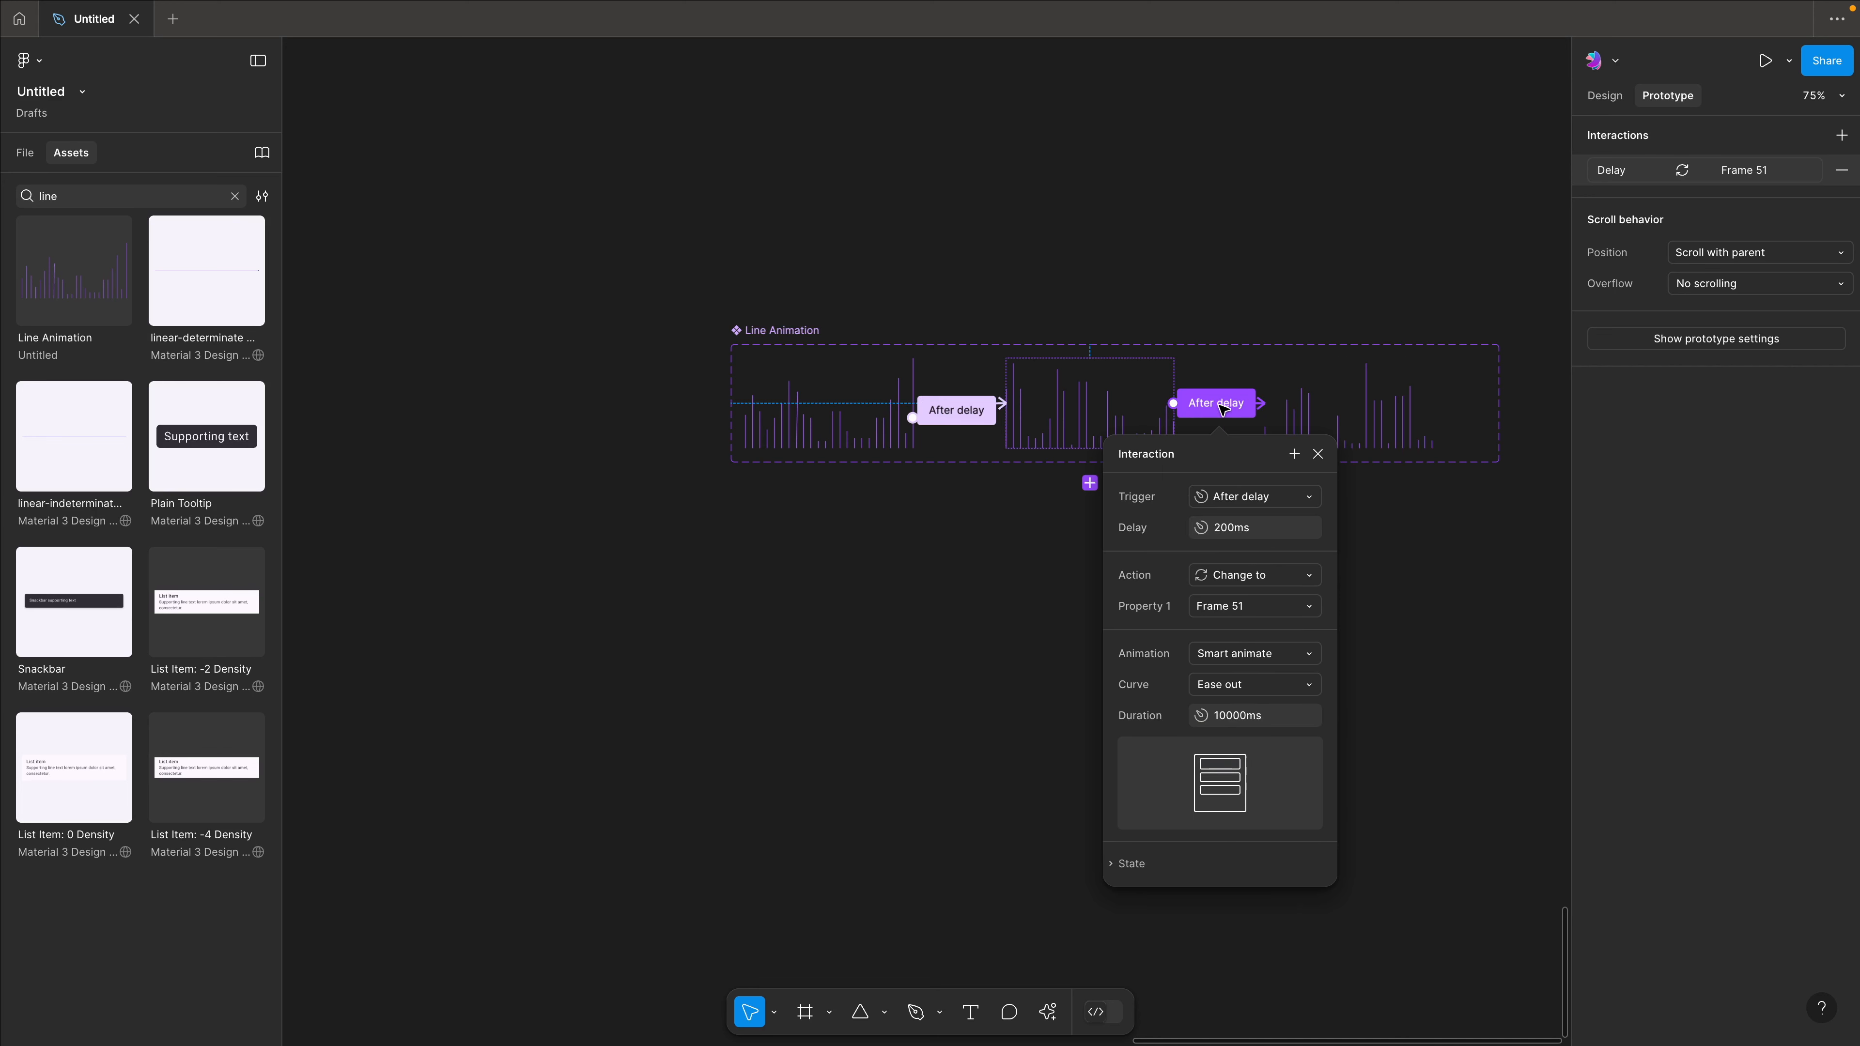
{"action": "left_click", "coordinate": [1247, 723]}
{"action": "type", "text": "4000"}
{"action": "key", "text": "Return"}
{"action": "left_click", "coordinate": [840, 718]}
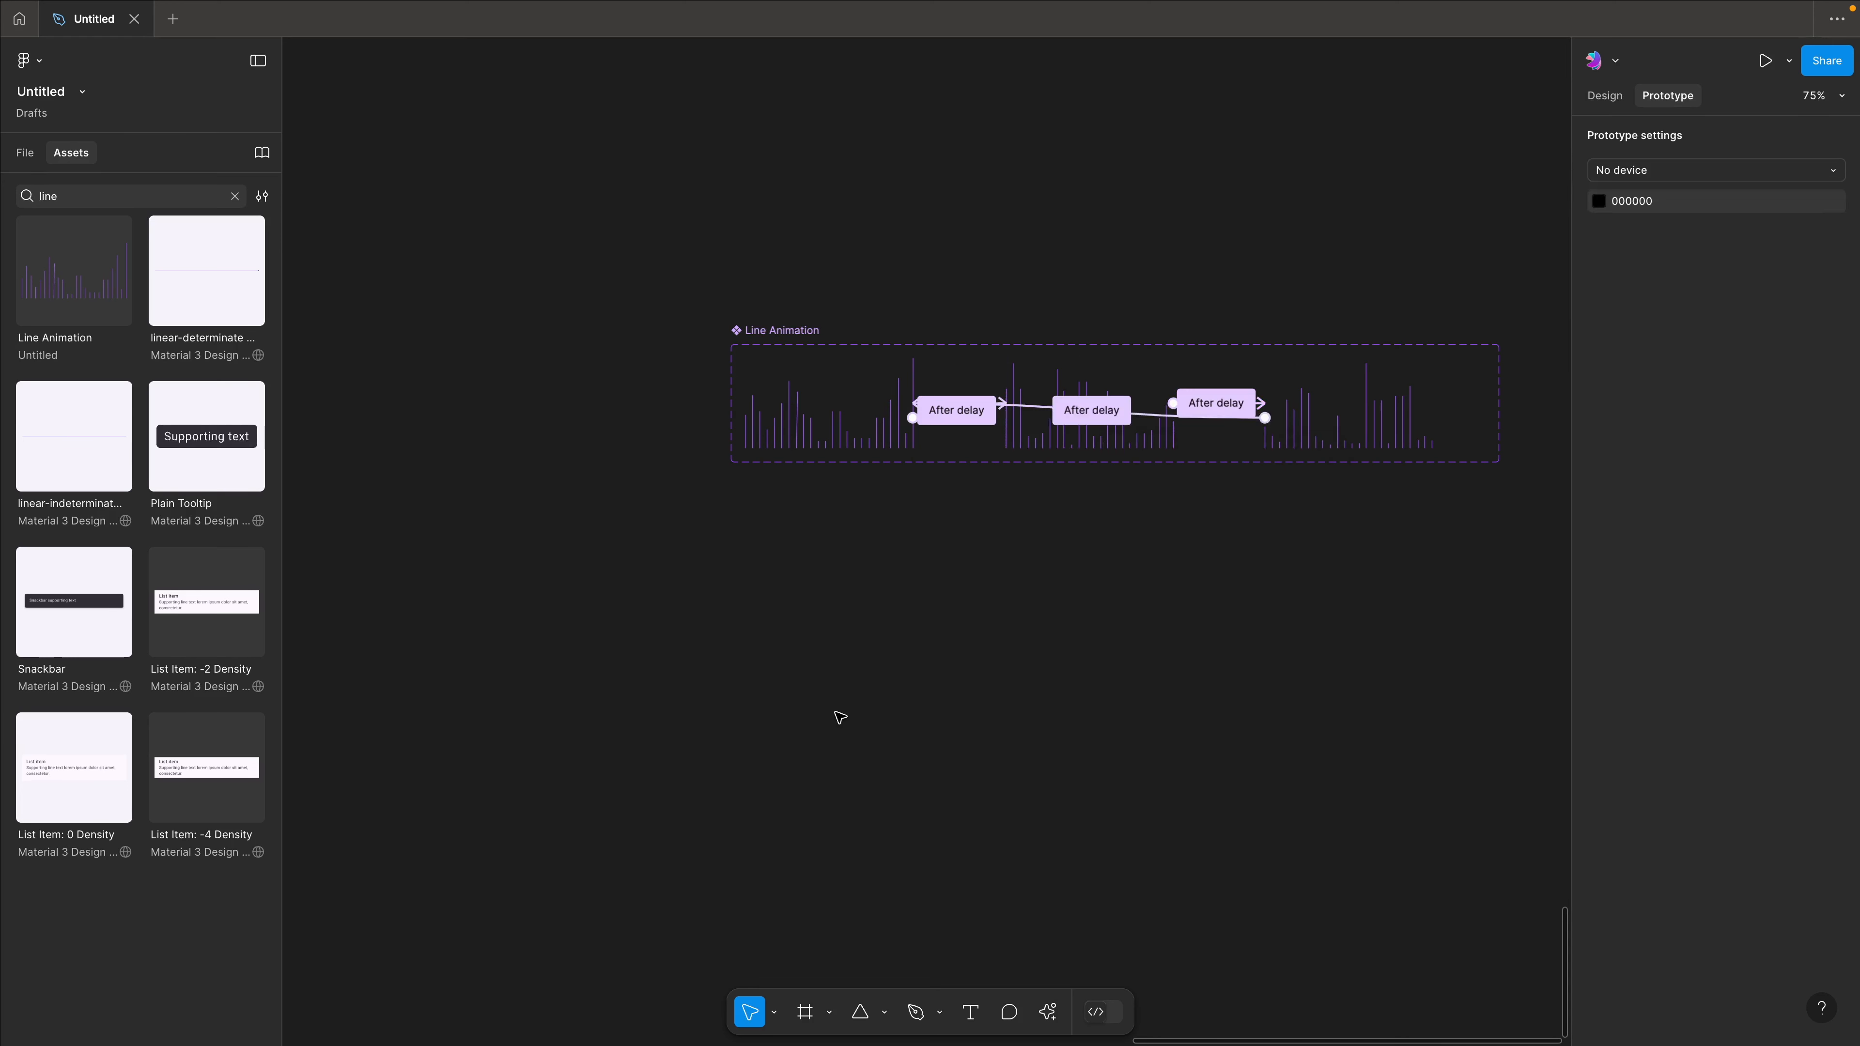
{"action": "left_click", "coordinate": [1090, 410]}
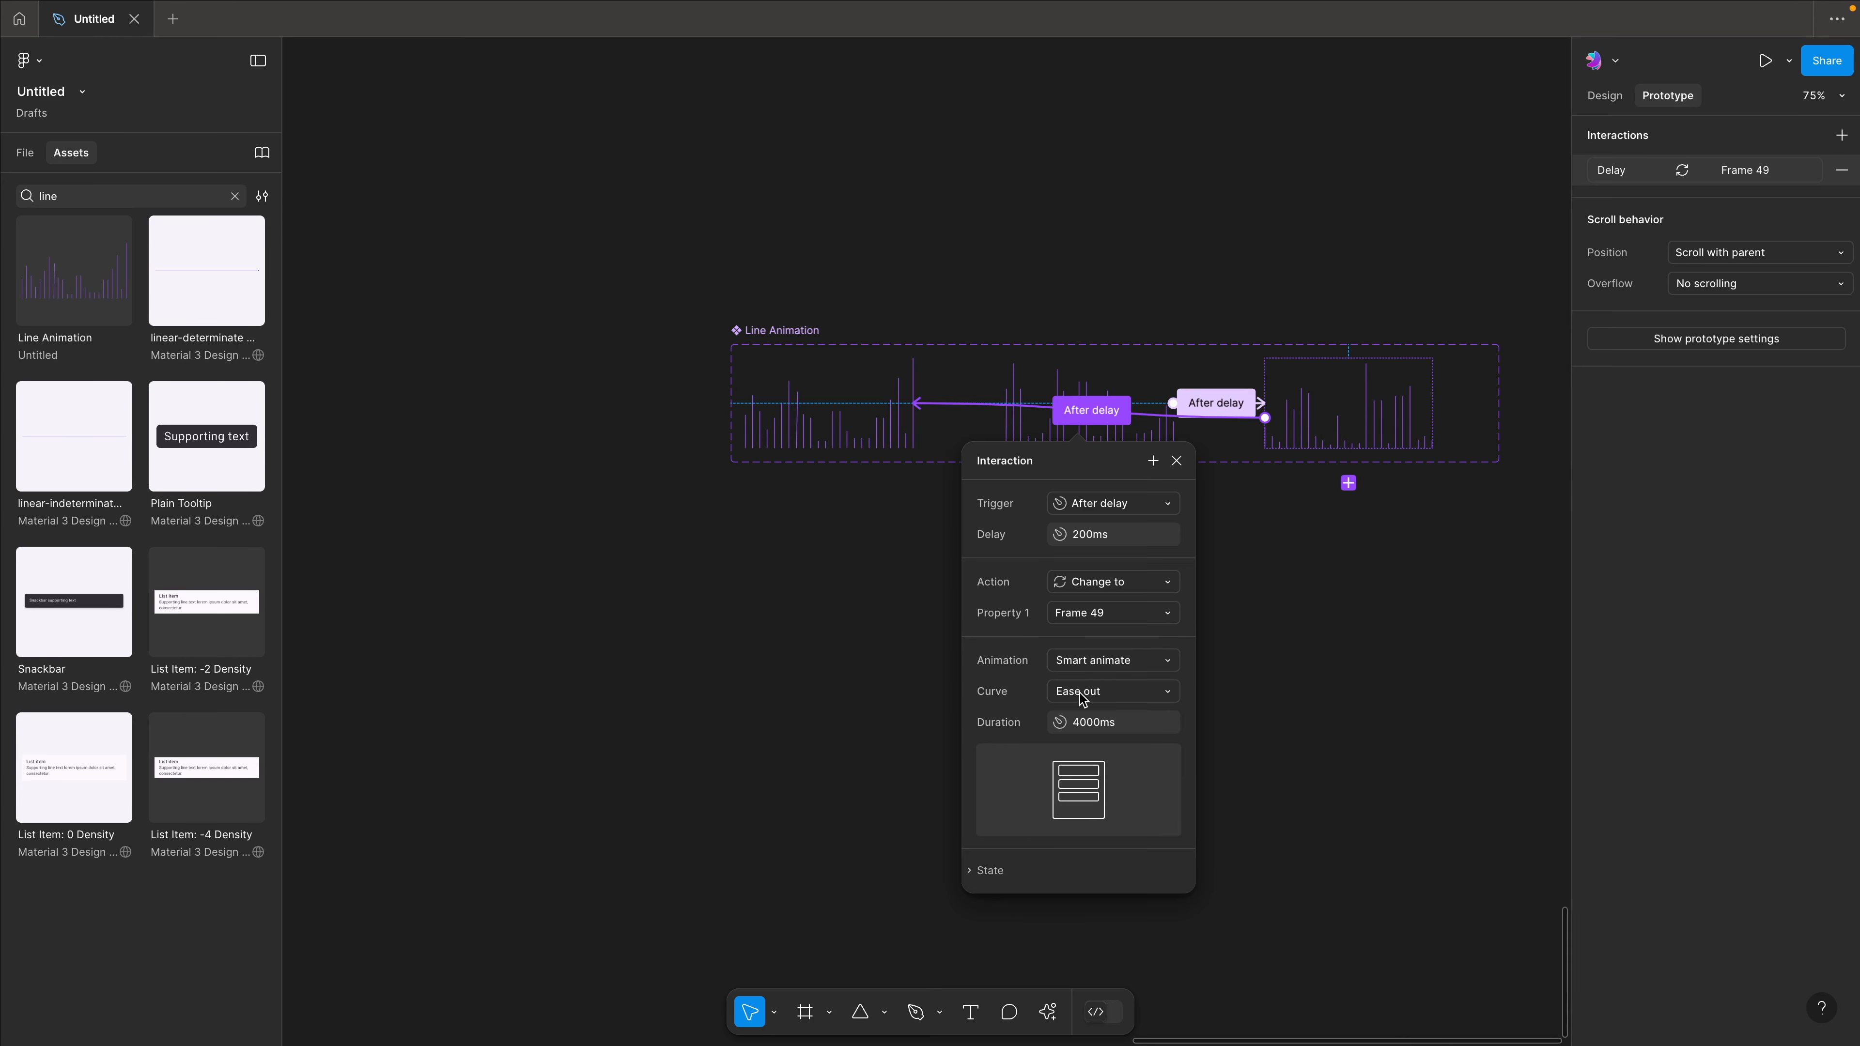
{"action": "left_click", "coordinate": [929, 303]}
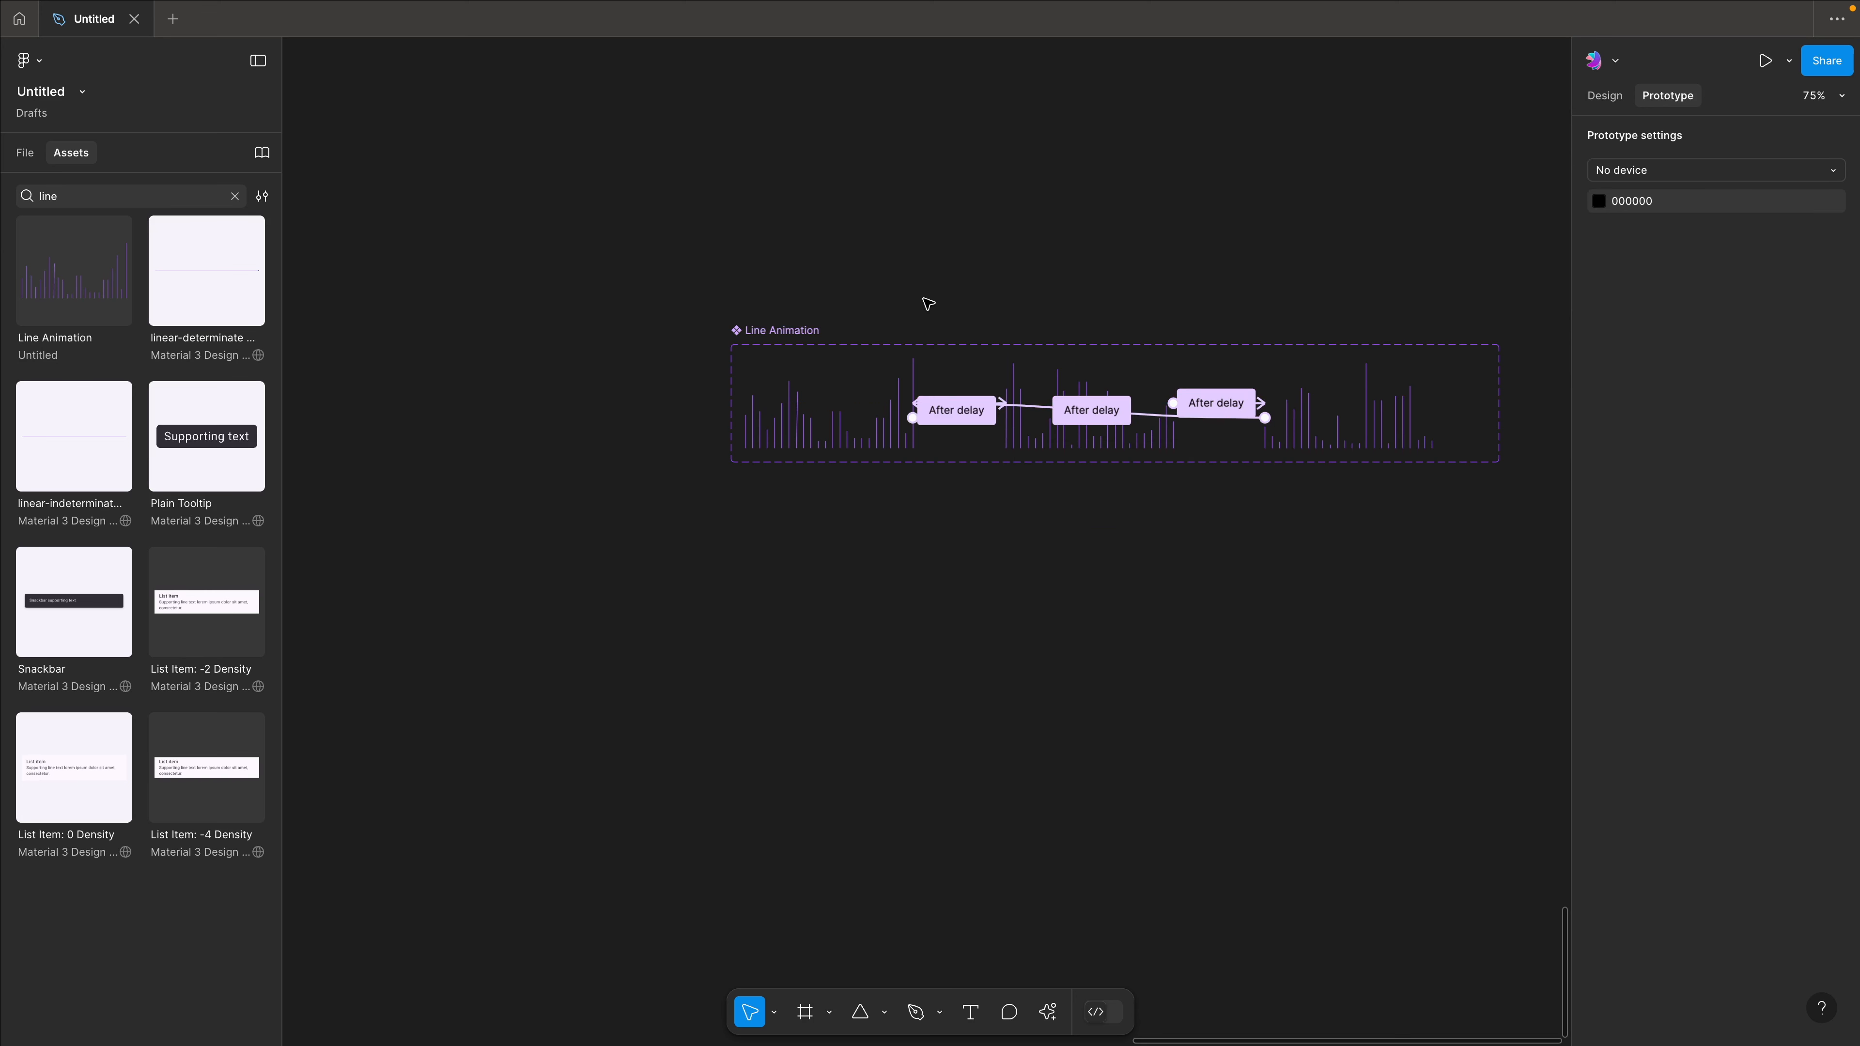
Preview the iPhone 16 Pro frame with the changed Line Animation durations.
{"action": "scroll", "coordinate": [771, 362], "scroll_direction": "left", "scroll_amount": 10}
{"action": "scroll", "coordinate": [781, 353], "scroll_direction": "down", "scroll_amount": 5}
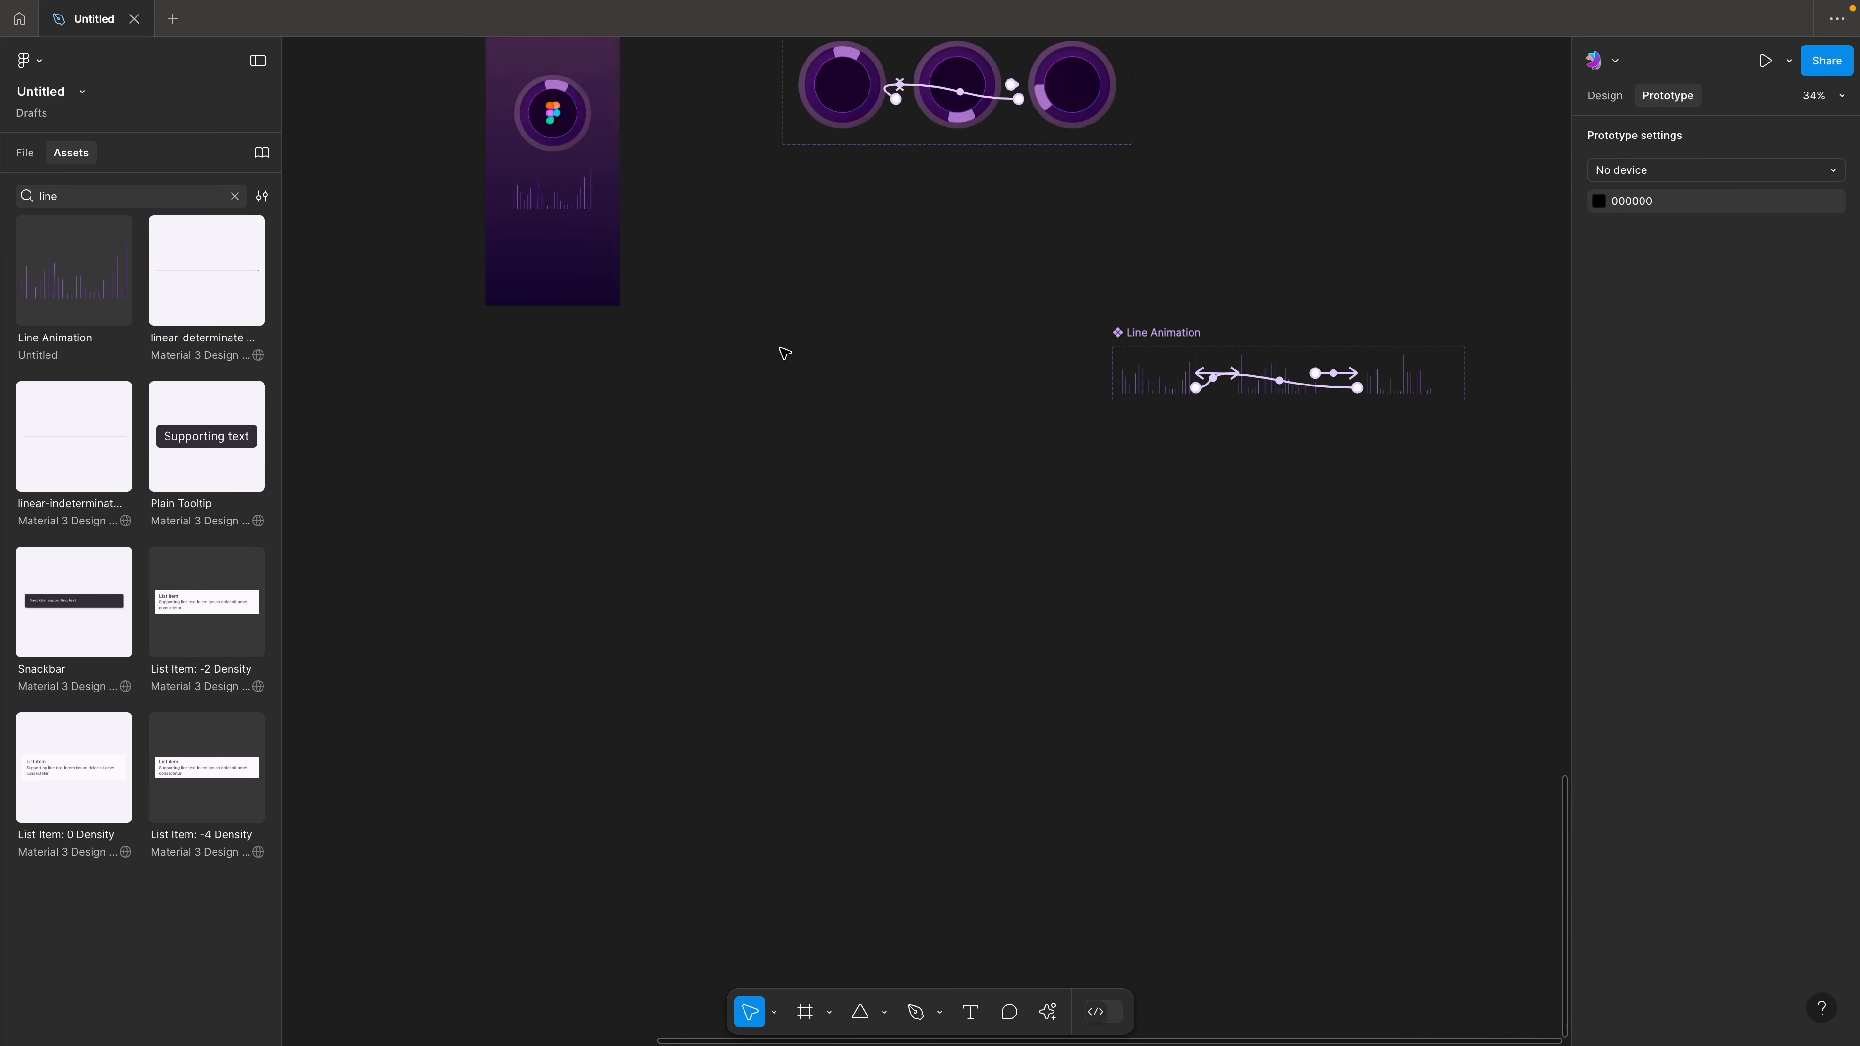
{"action": "left_click", "coordinate": [537, 397]}
{"action": "key", "text": "shift+space"}
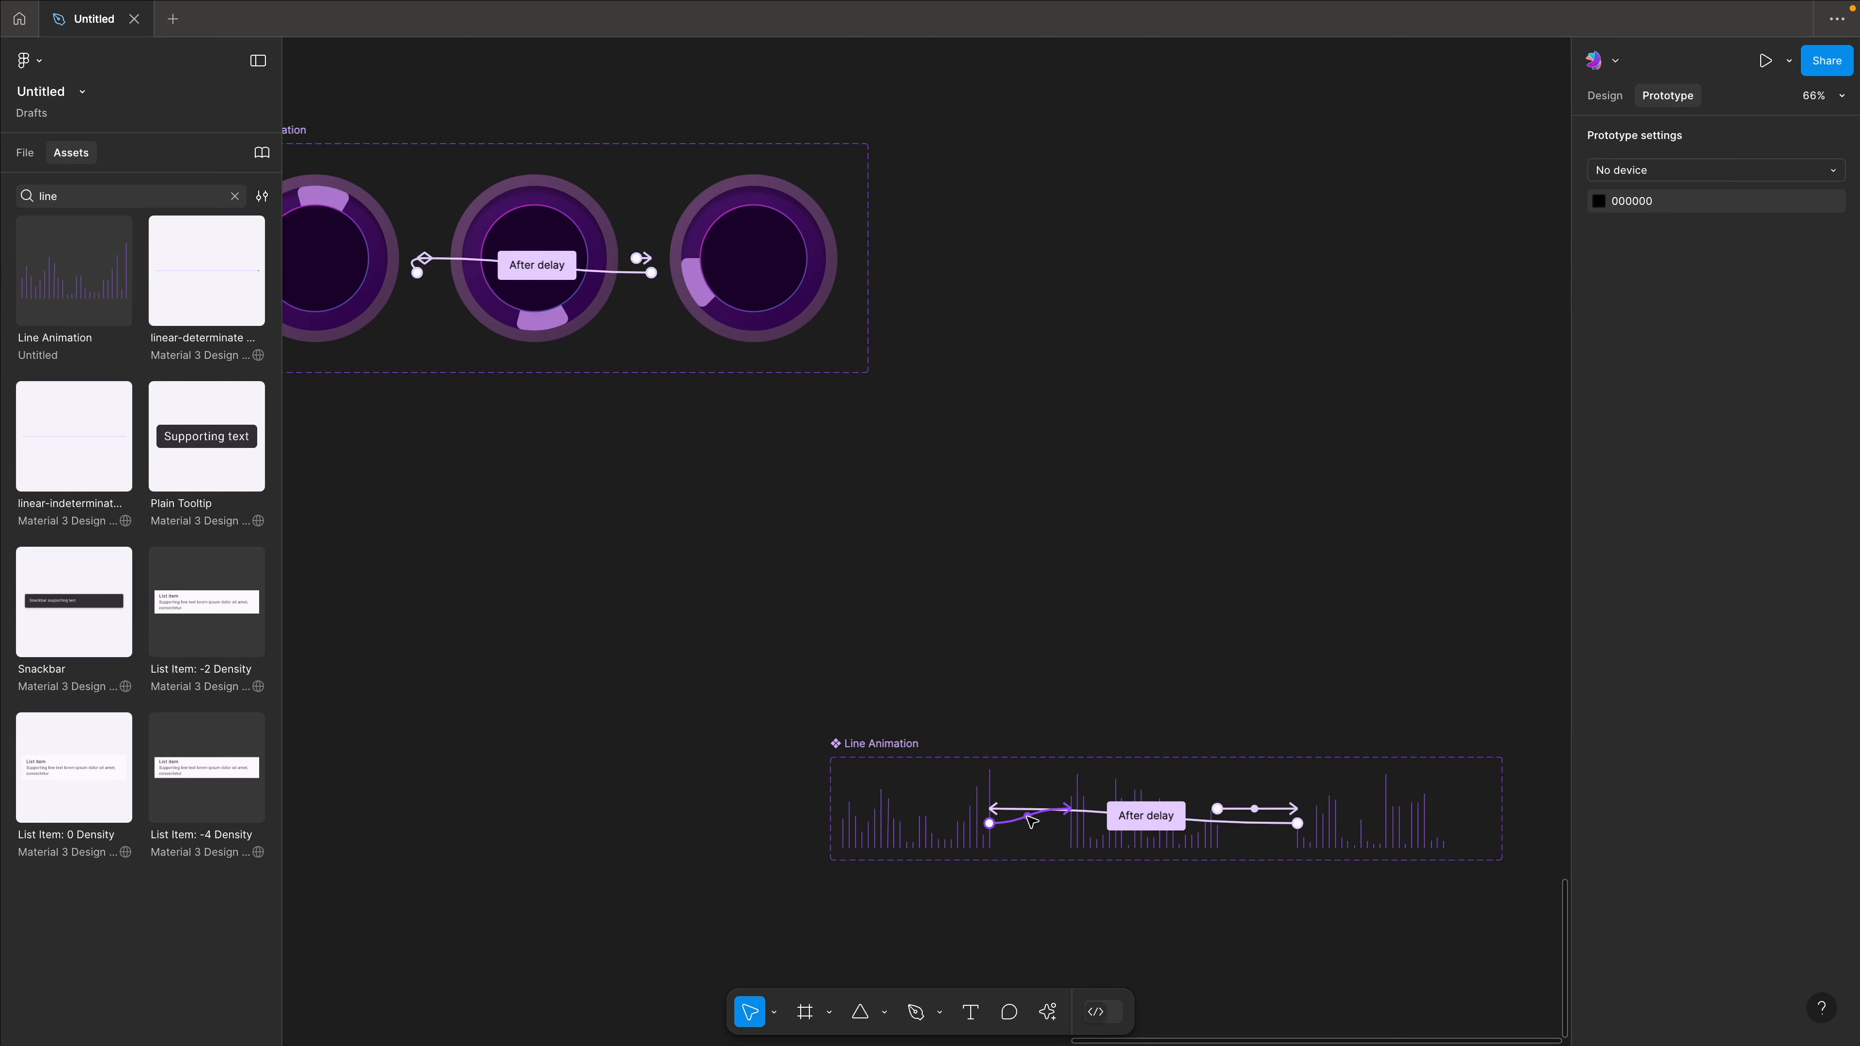
Set the smart animate duration of all three Line Animation transitions together to 1000 ms.
{"action": "left_click", "coordinate": [1029, 815]}
{"action": "key", "text": "Escape"}
{"action": "left_click", "coordinate": [1018, 820]}
{"action": "key", "text": "Escape"}
{"action": "left_click", "coordinate": [1270, 809]}
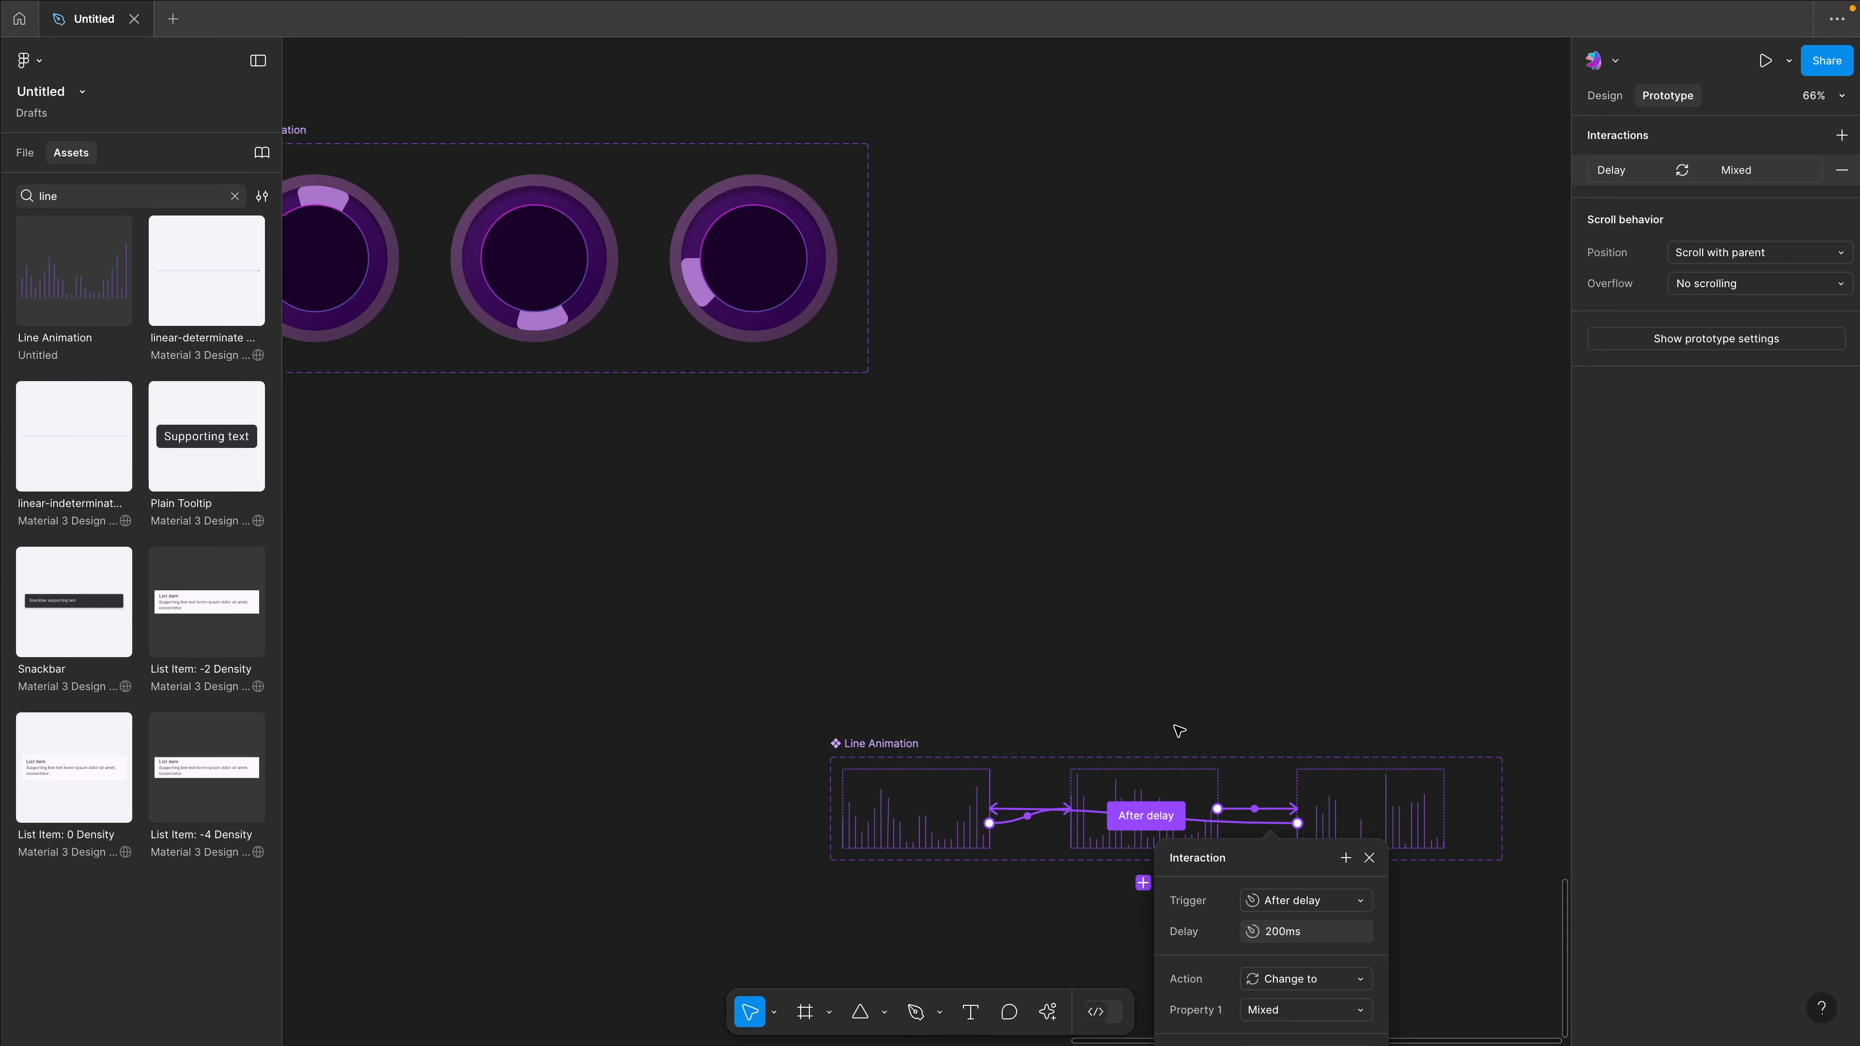
{"action": "scroll", "coordinate": [1231, 683], "scroll_direction": "down", "scroll_amount": 5}
{"action": "left_click", "coordinate": [1289, 839]}
{"action": "type", "text": "1000"}
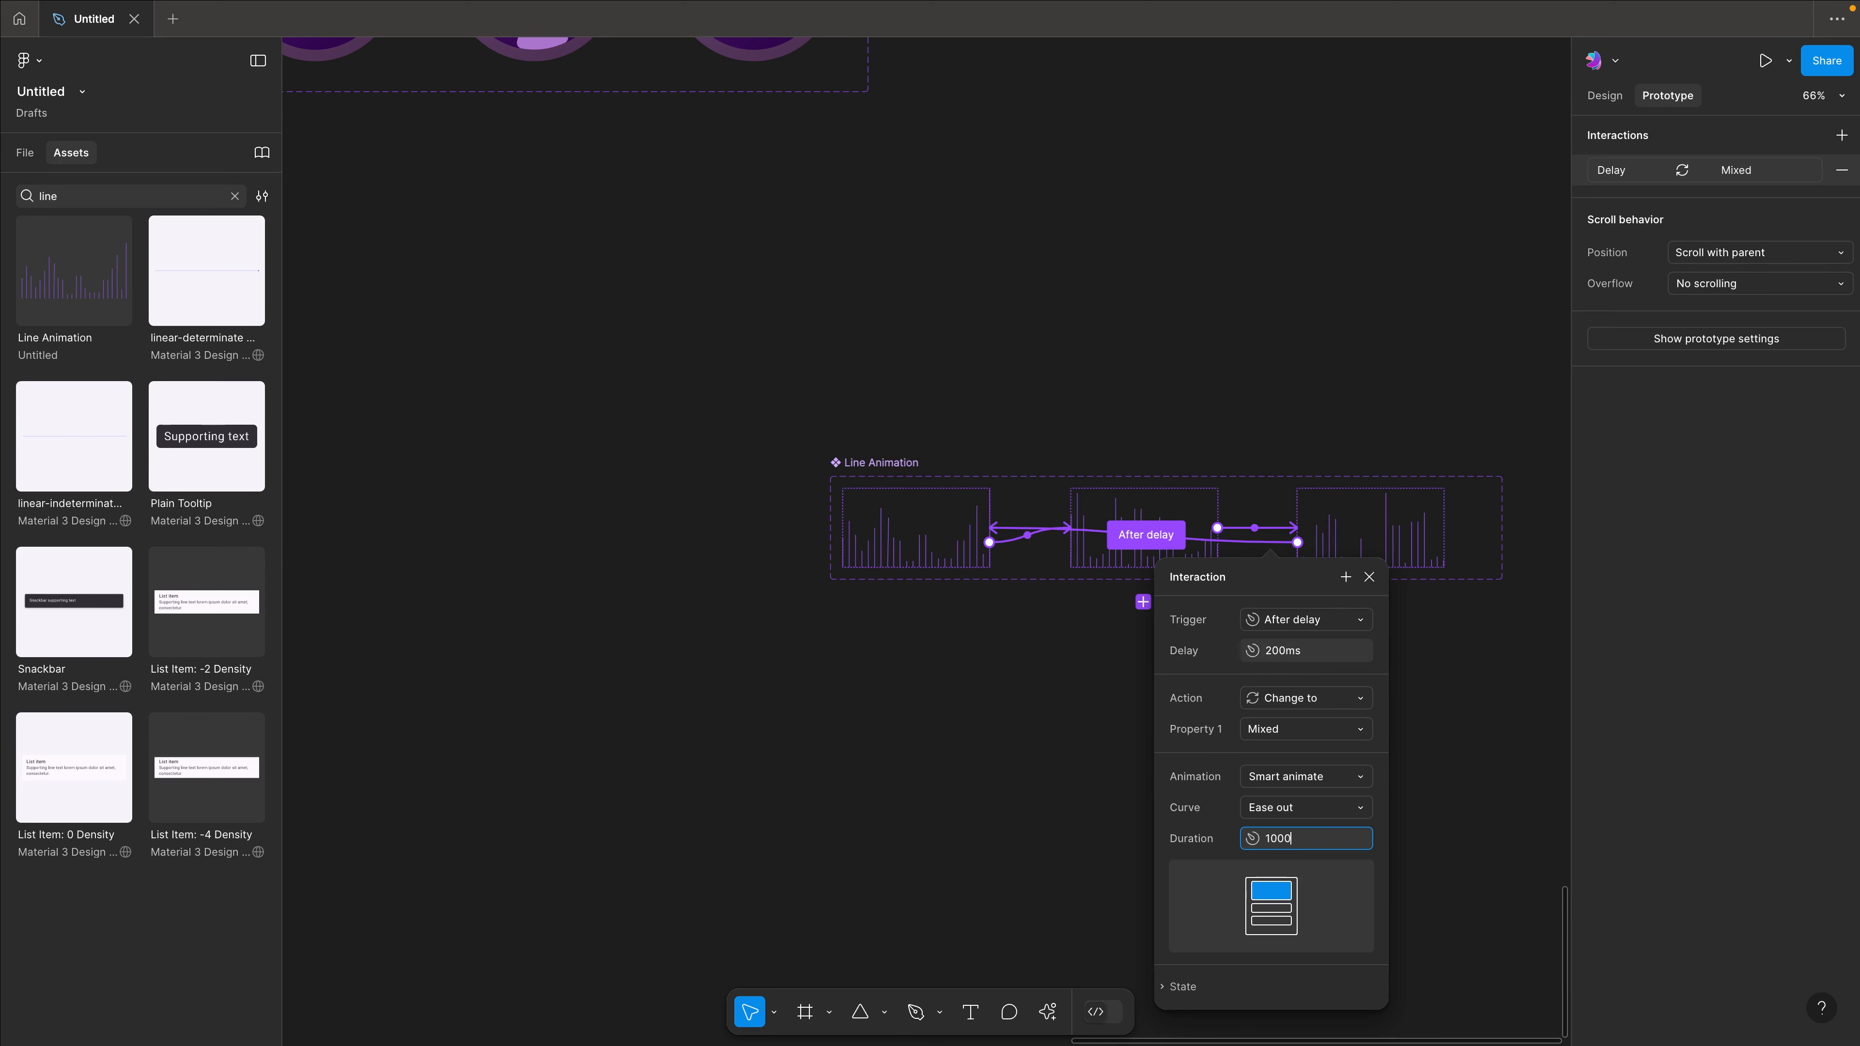
{"action": "key", "text": "Return"}
{"action": "left_click", "coordinate": [972, 824]}
Preview the iPhone 16 Pro frame again to check the faster line animation.
{"action": "scroll", "coordinate": [975, 827], "scroll_direction": "down", "scroll_amount": 5, "text": "ctrl"}
{"action": "scroll", "coordinate": [975, 826], "scroll_direction": "down", "scroll_amount": 2, "text": "ctrl"}
{"action": "left_click", "coordinate": [417, 368]}
{"action": "key", "text": "shift+space"}
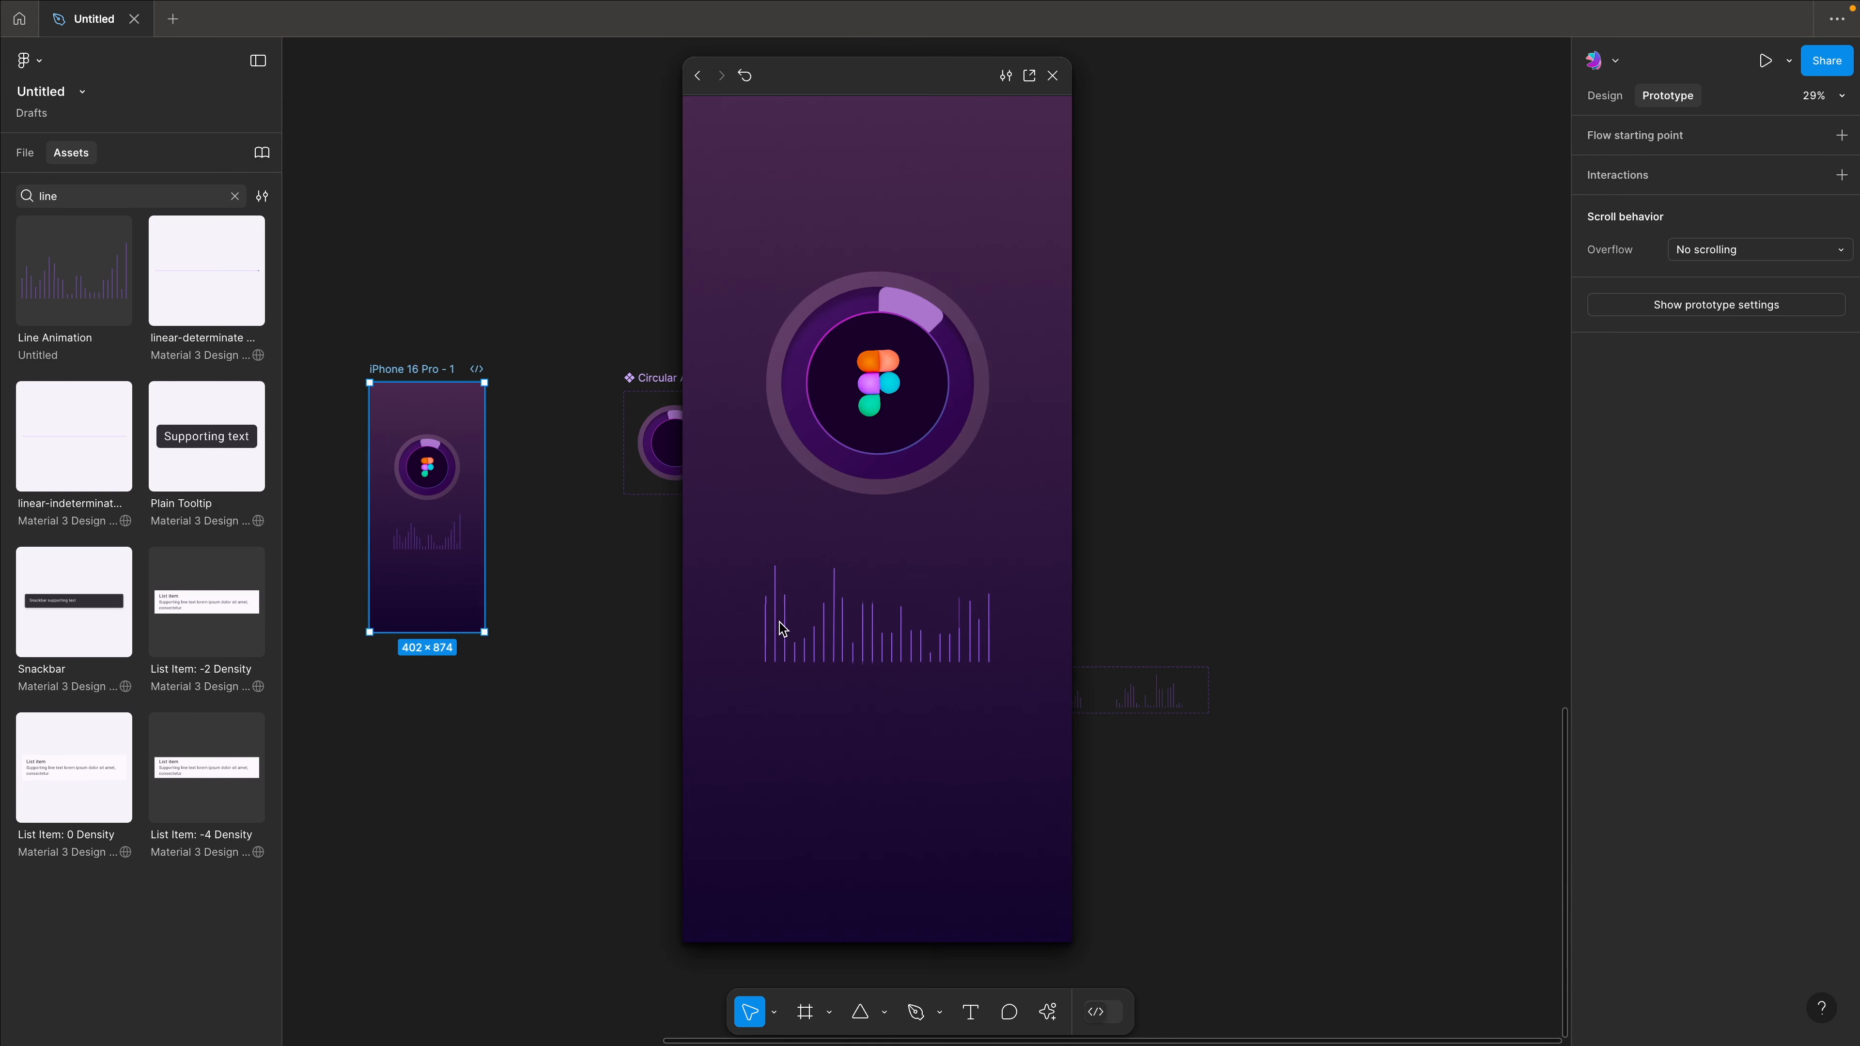